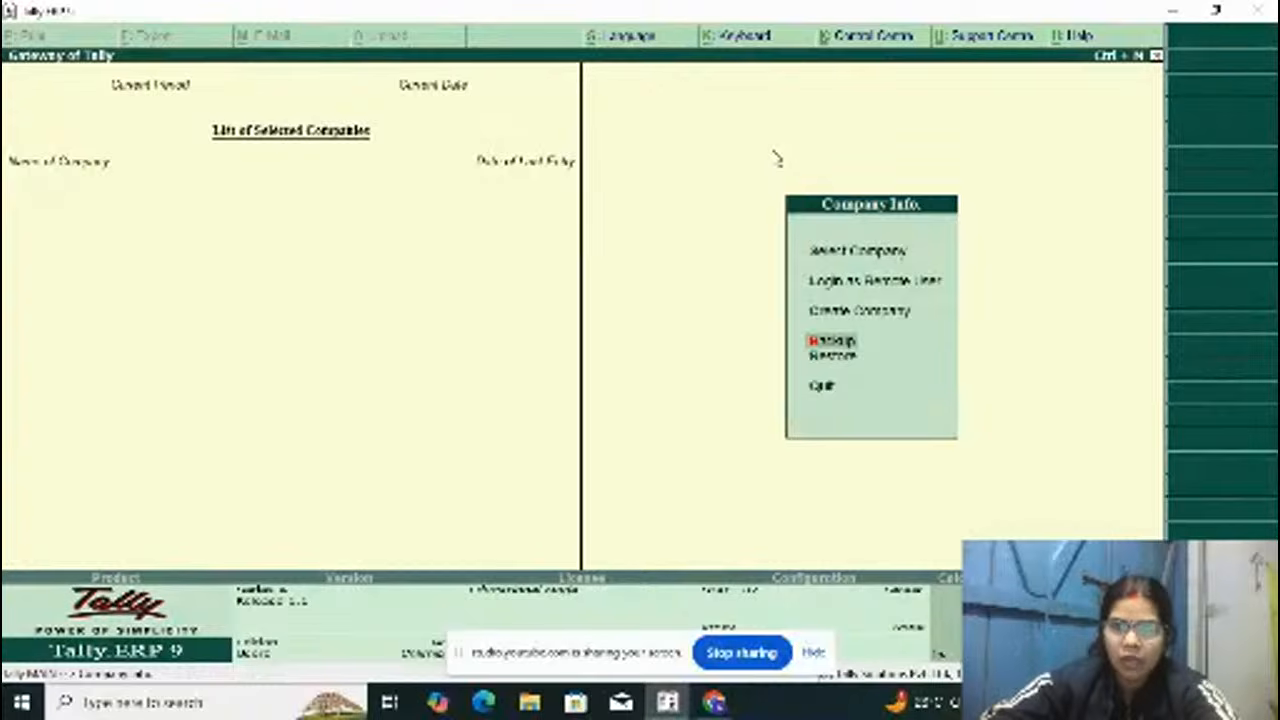
# Step: Start creating a new company and name it Aarv Company
pyautogui.press('Up')
pyautogui.press('Return')
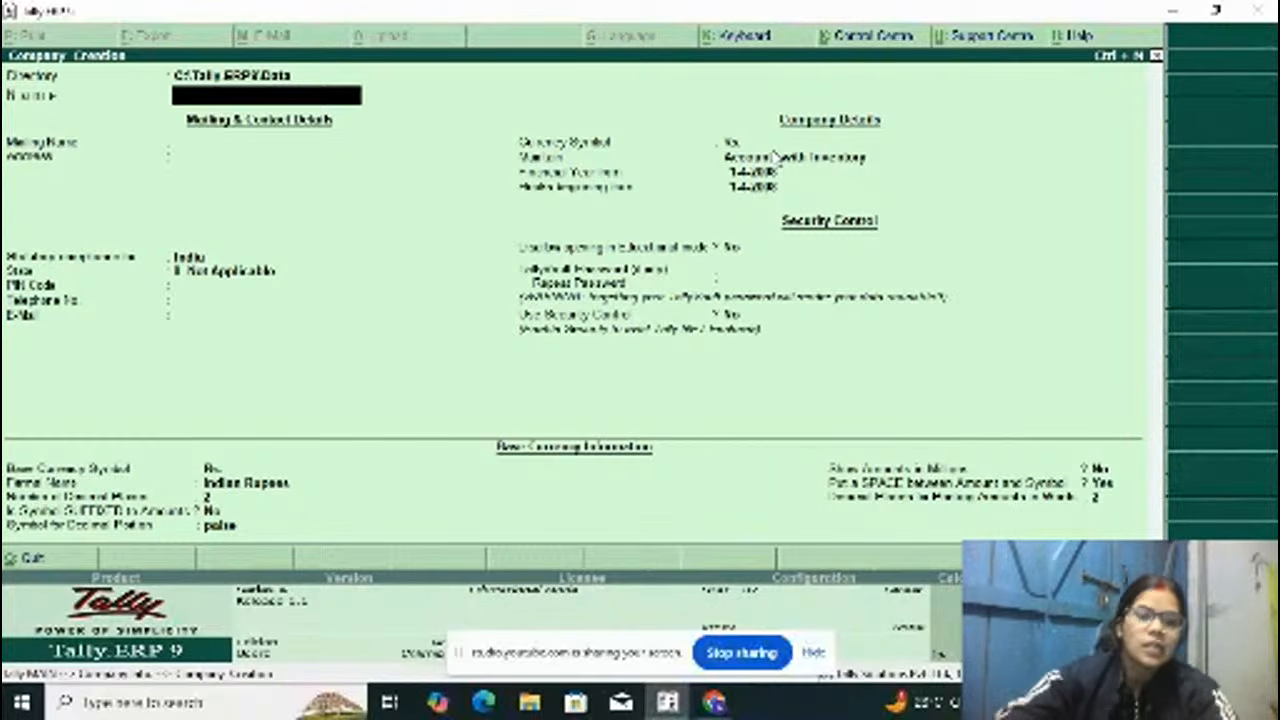
pyautogui.write('Ast')
pyautogui.press('BackSpace')
pyautogui.press('BackSpace')
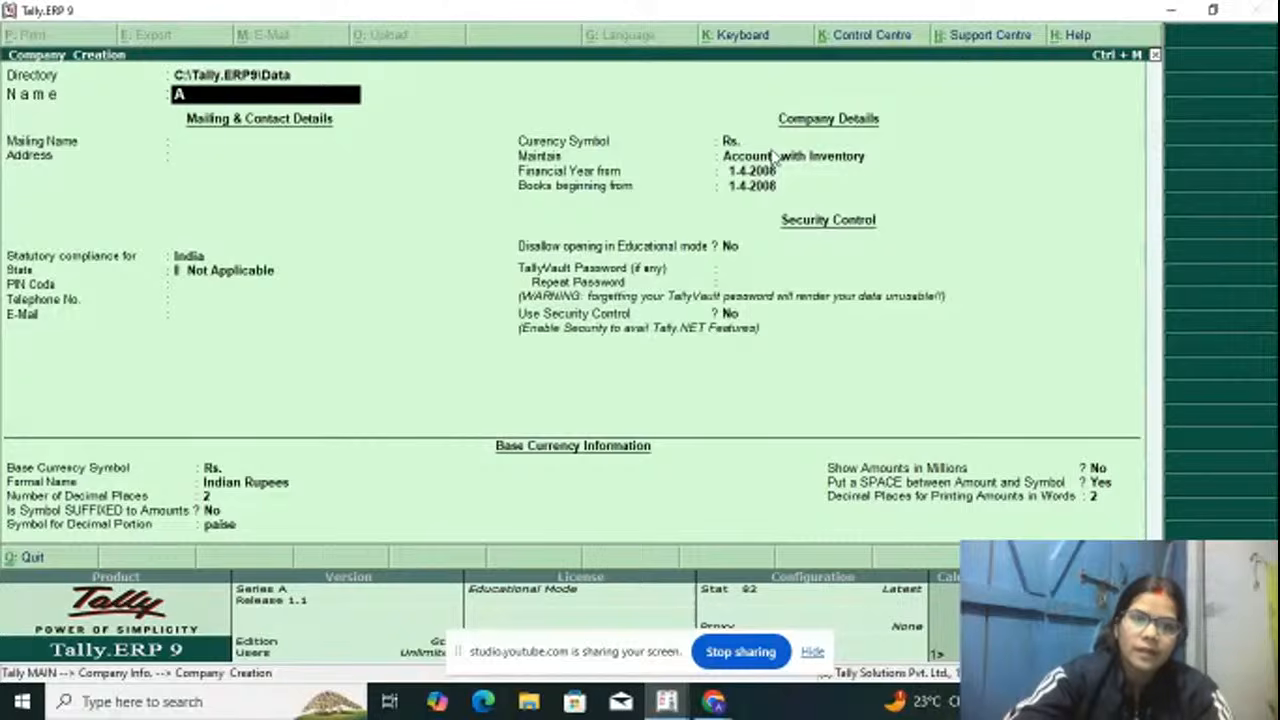
pyautogui.write('arv c')
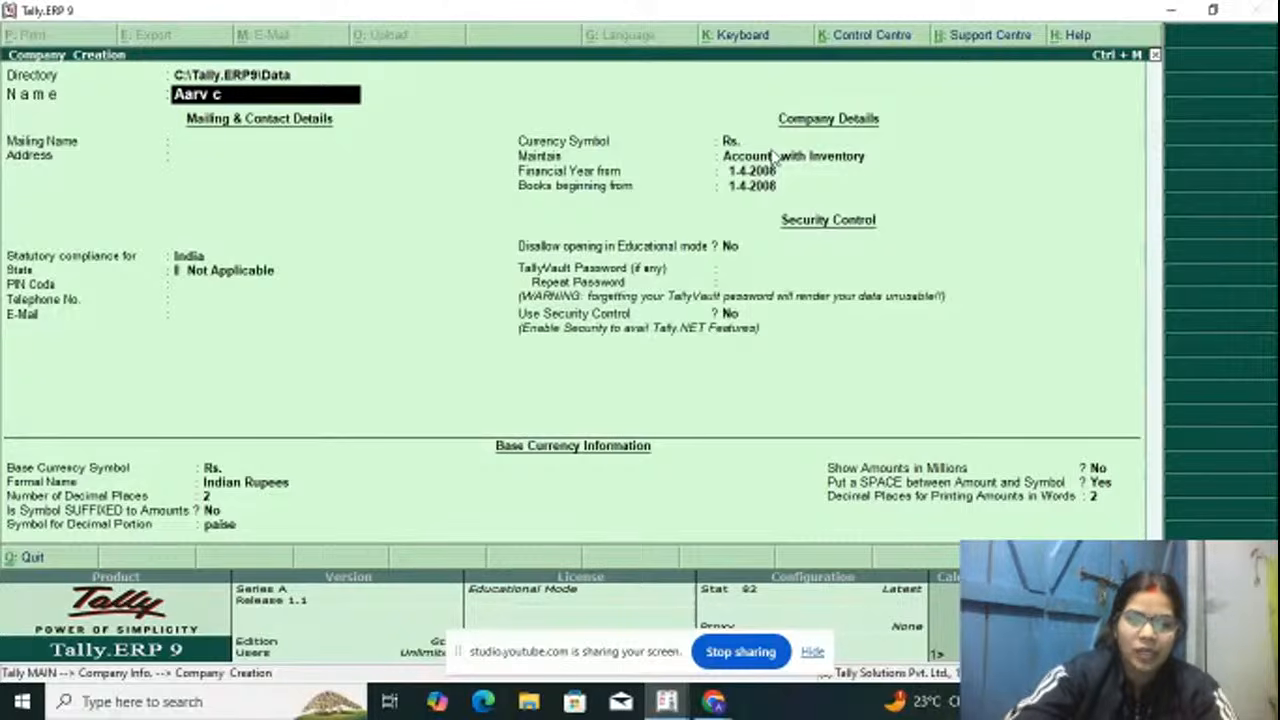
pyautogui.write('ompanu')
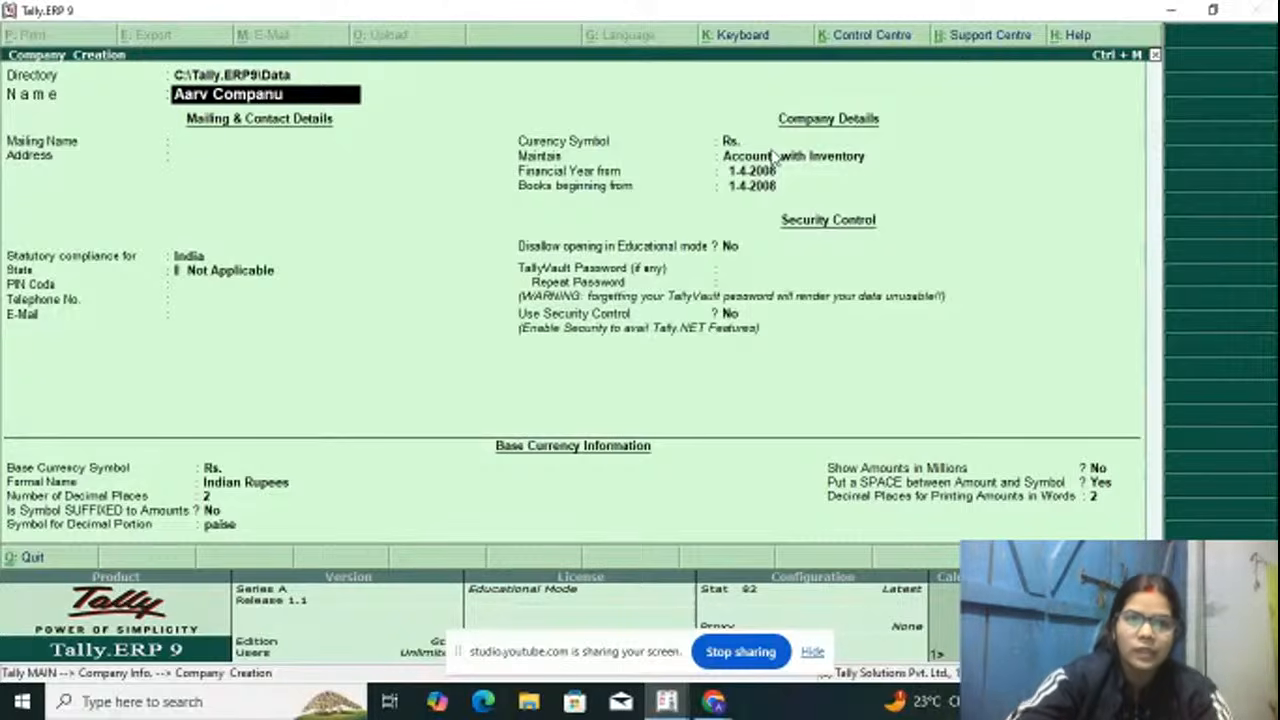
pyautogui.press('BackSpace')
pyautogui.write('y')
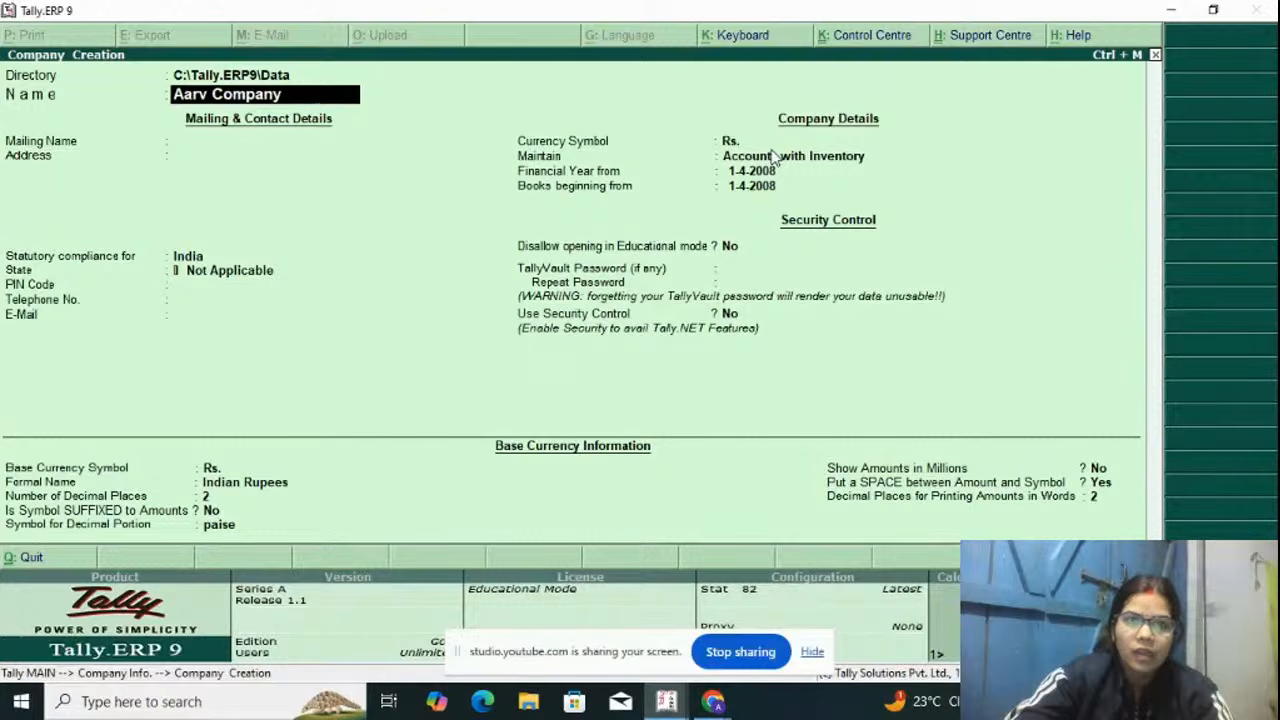
# Step: Keep the default mailing name, blank address and India compliance settings, and save the new company
pyautogui.press('Return')
pyautogui.press('Return')
pyautogui.press('Return')
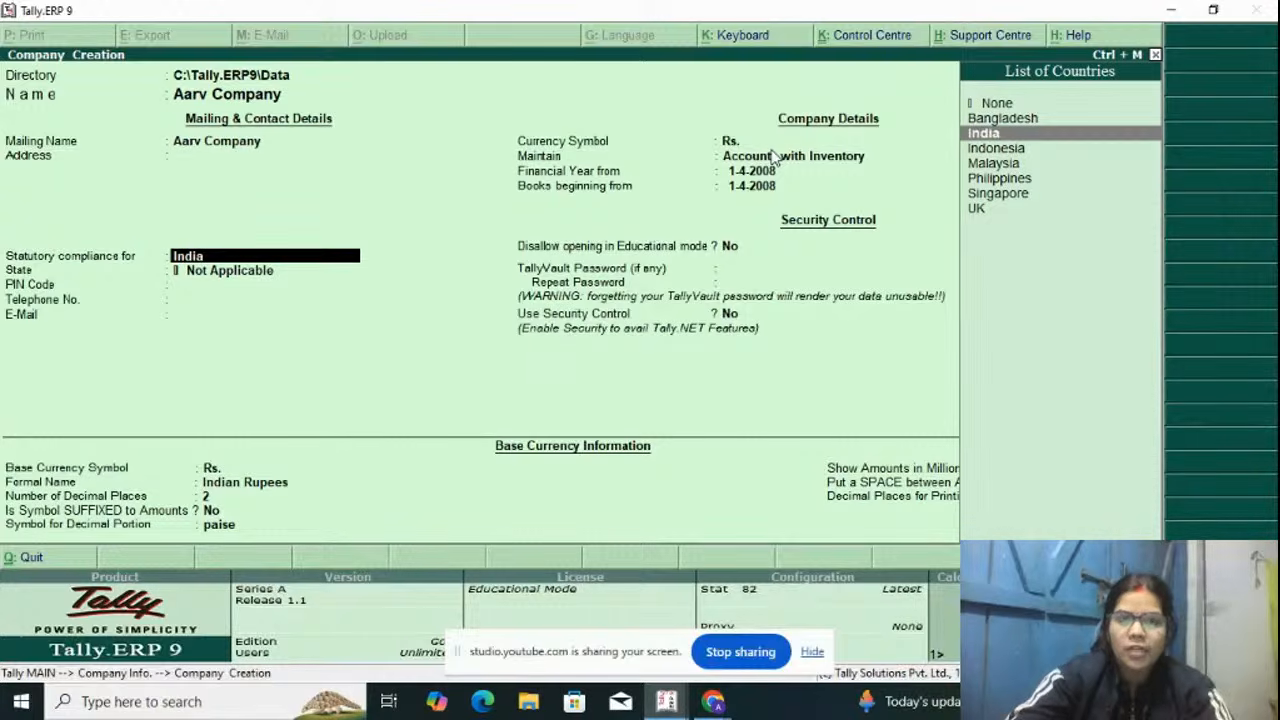
pyautogui.hotkey('ctrl', 'a')
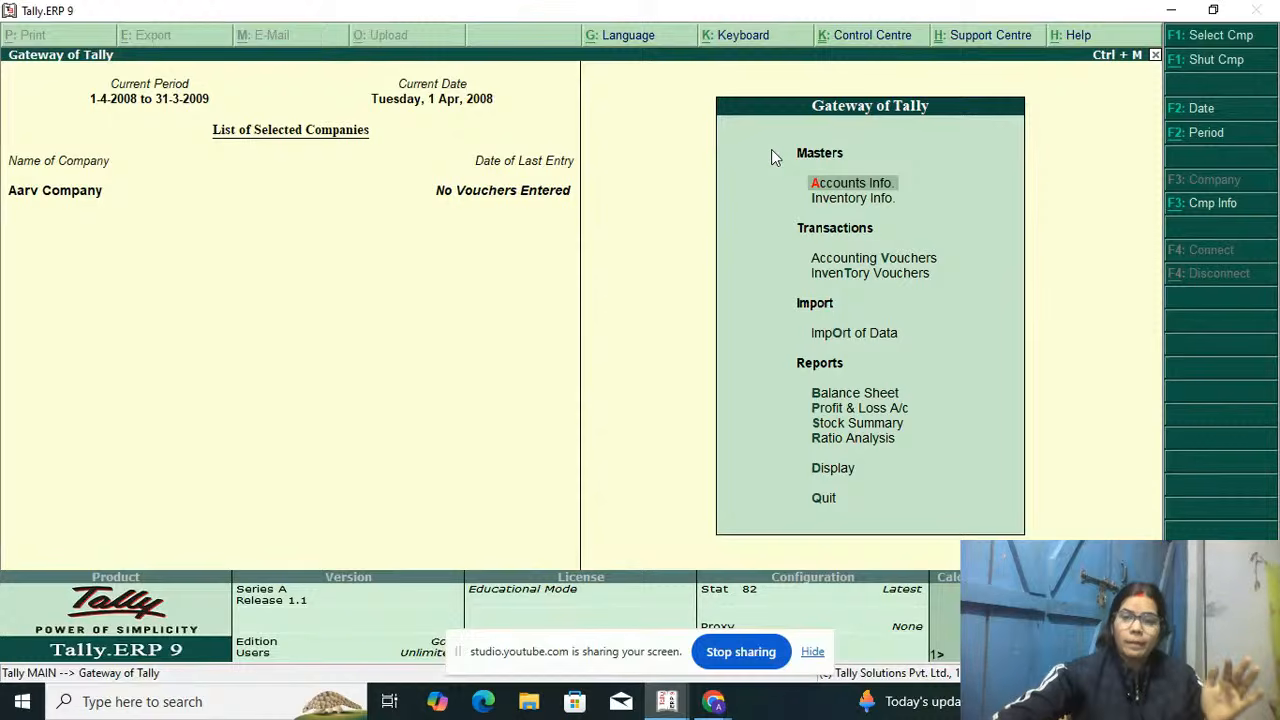
# Step: Examine the options offered under Accounts Info and Inventory Info for the company
pyautogui.press('Return')
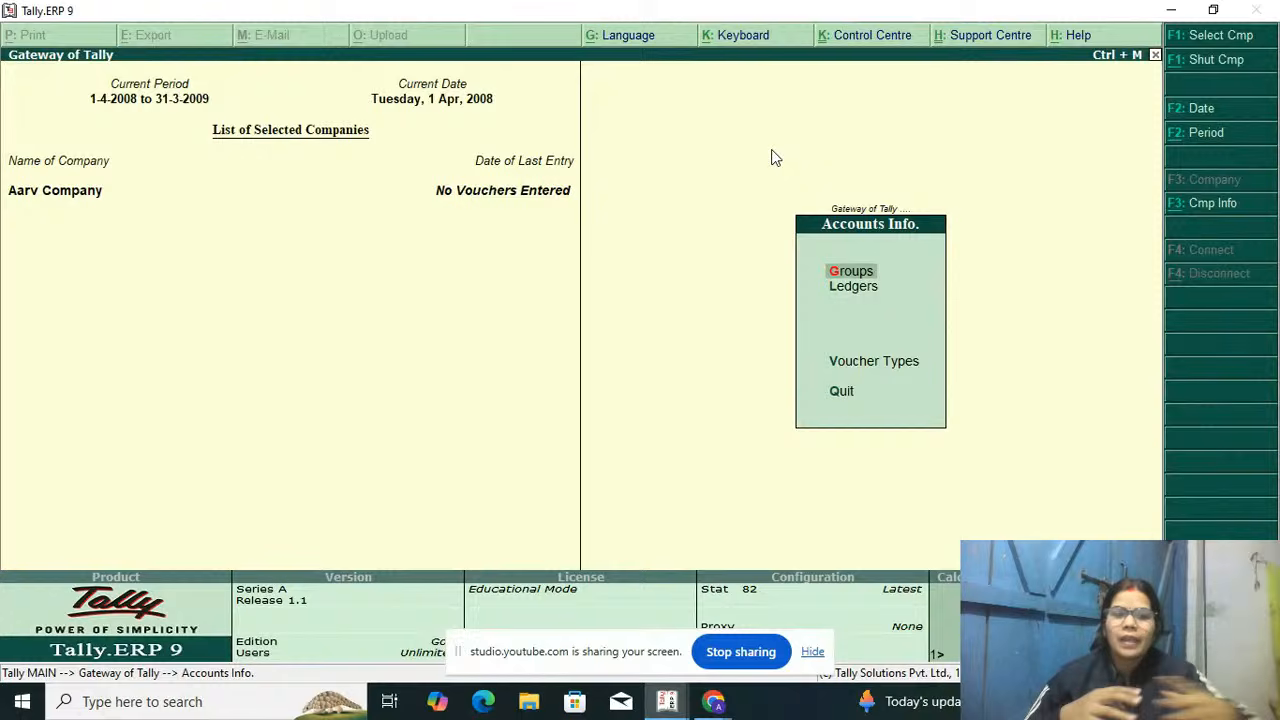
pyautogui.press('Escape')
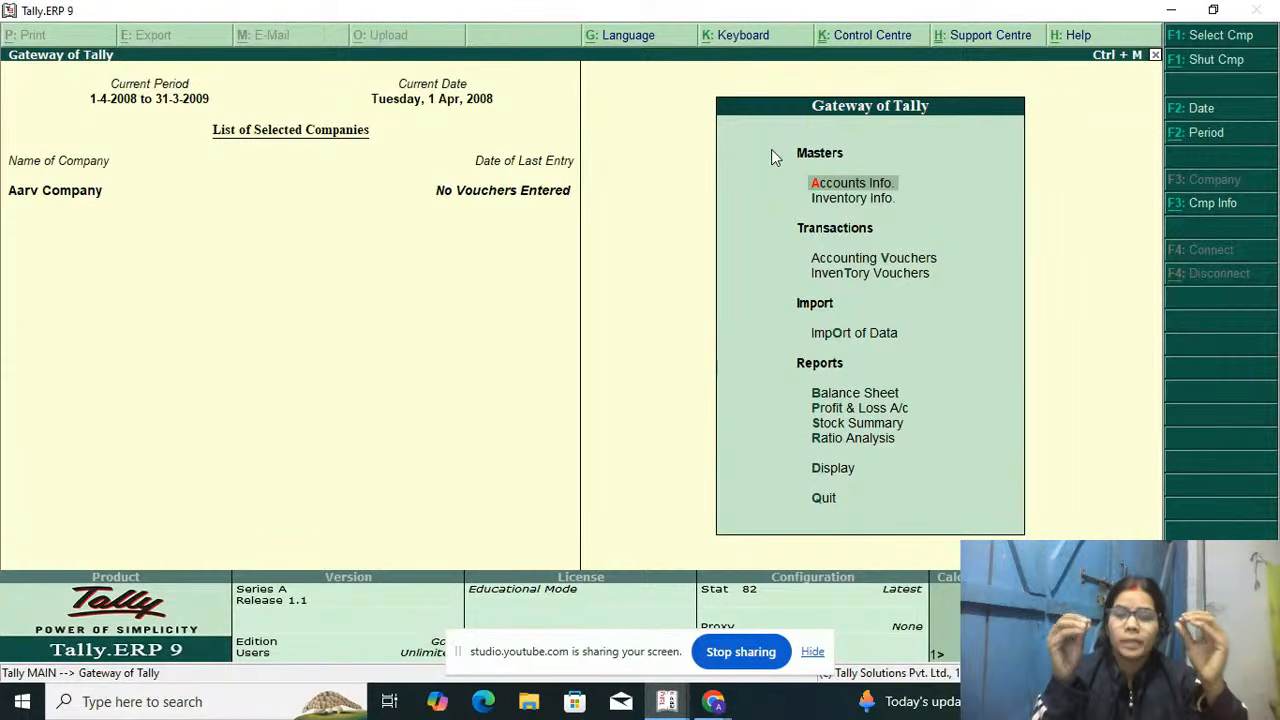
pyautogui.press('Return')
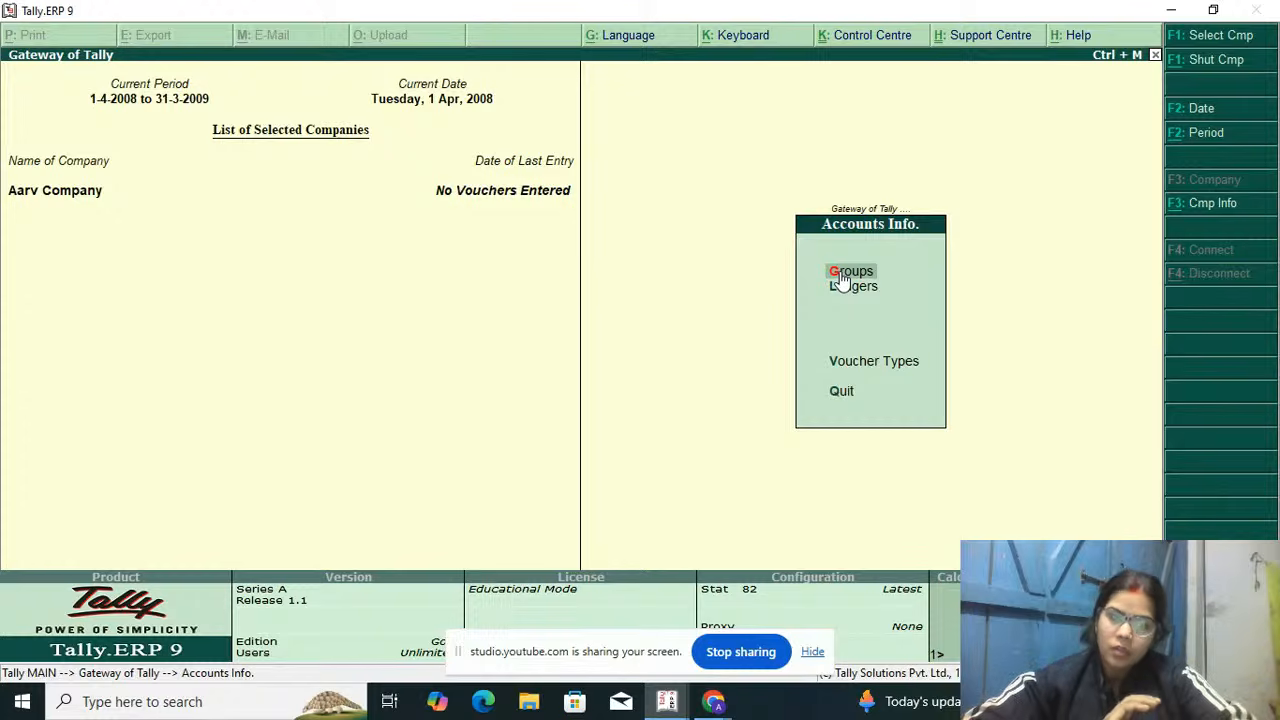
pyautogui.press('Escape')
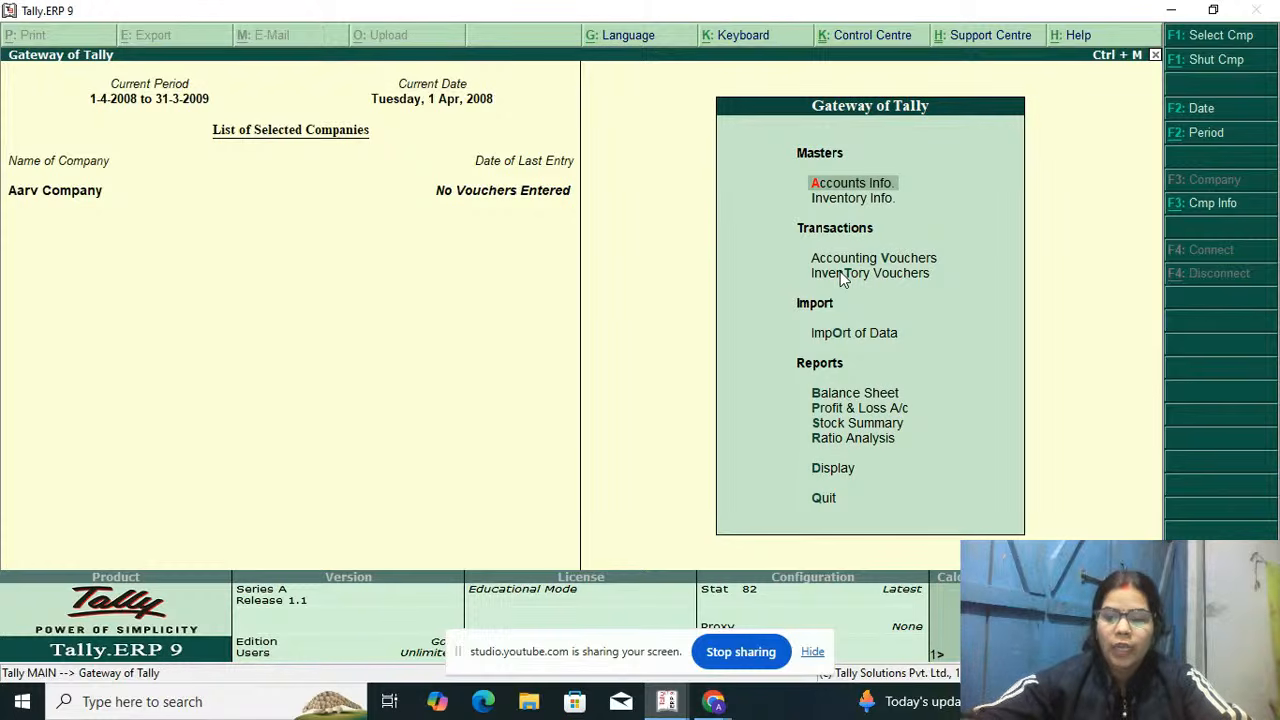
pyautogui.press('Down')
pyautogui.press('Return')
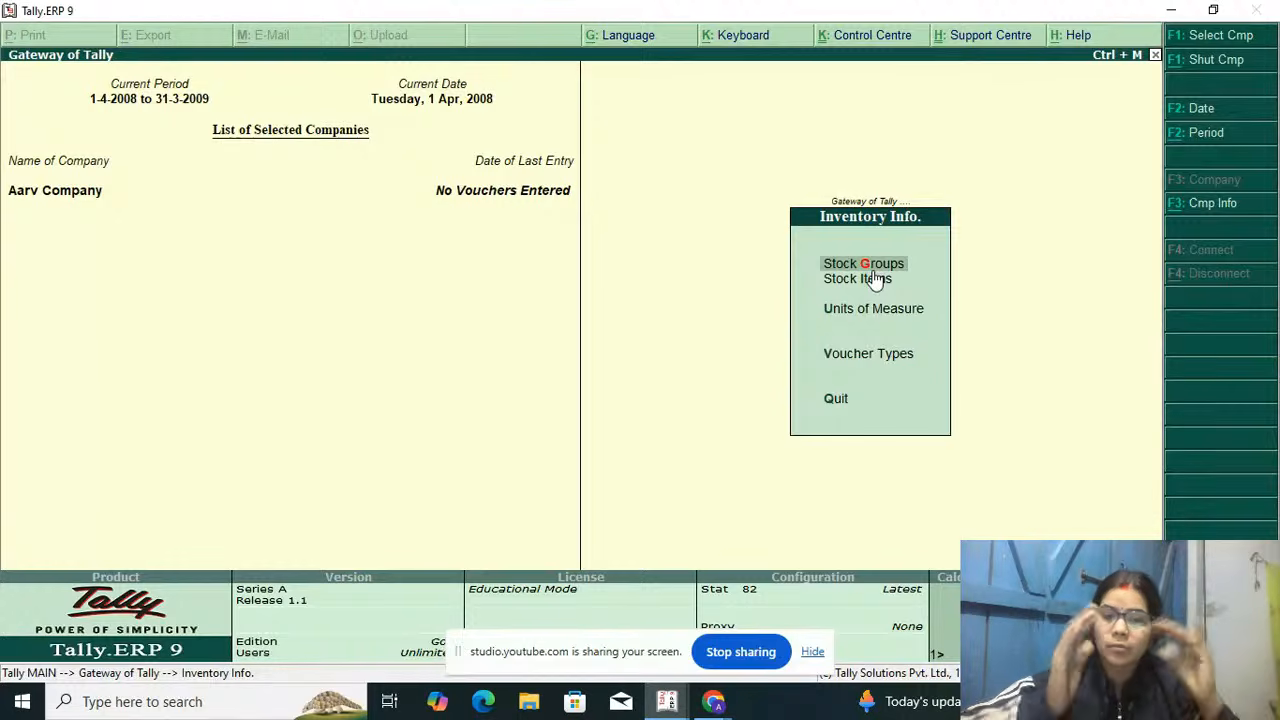
pyautogui.press('Escape')
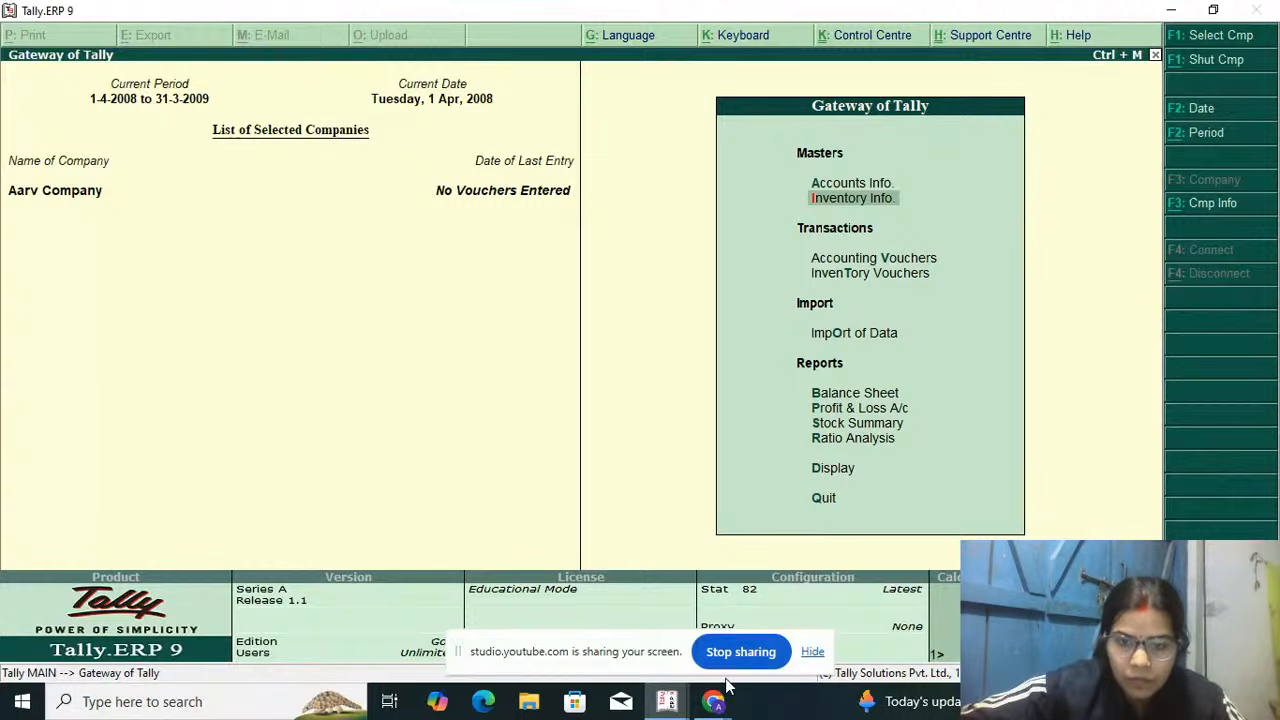
# Step: Switch to the YouTube Studio live streaming window to check the broadcast
pyautogui.moveTo(718, 705)
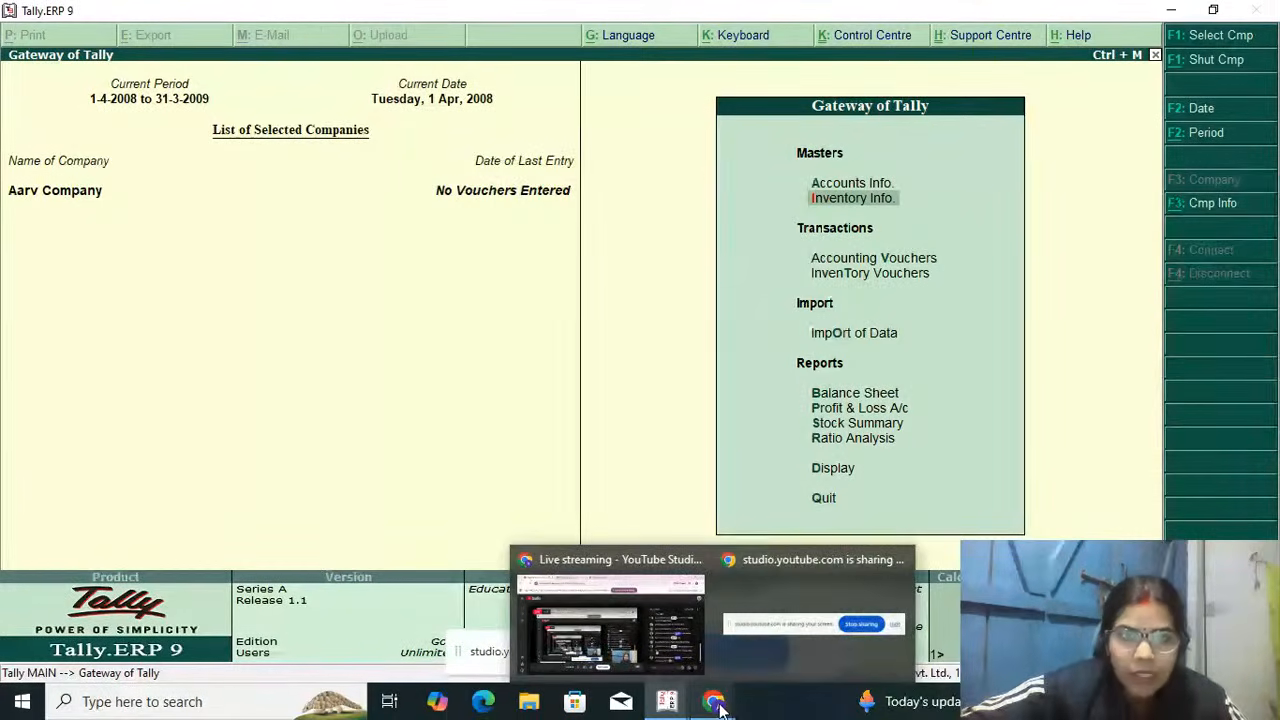
pyautogui.click(686, 662)
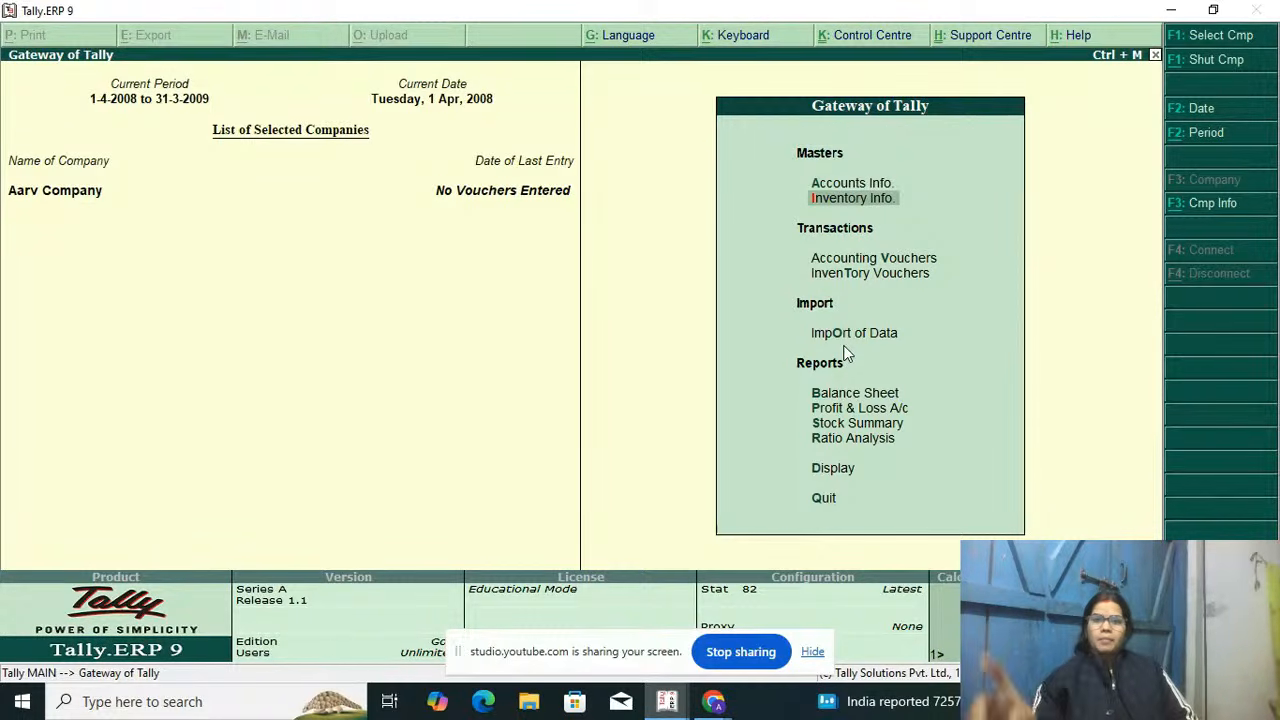
# Step: Display the list of predefined account groups, examine it, and return to the Gateway of Tally
pyautogui.press('Up')
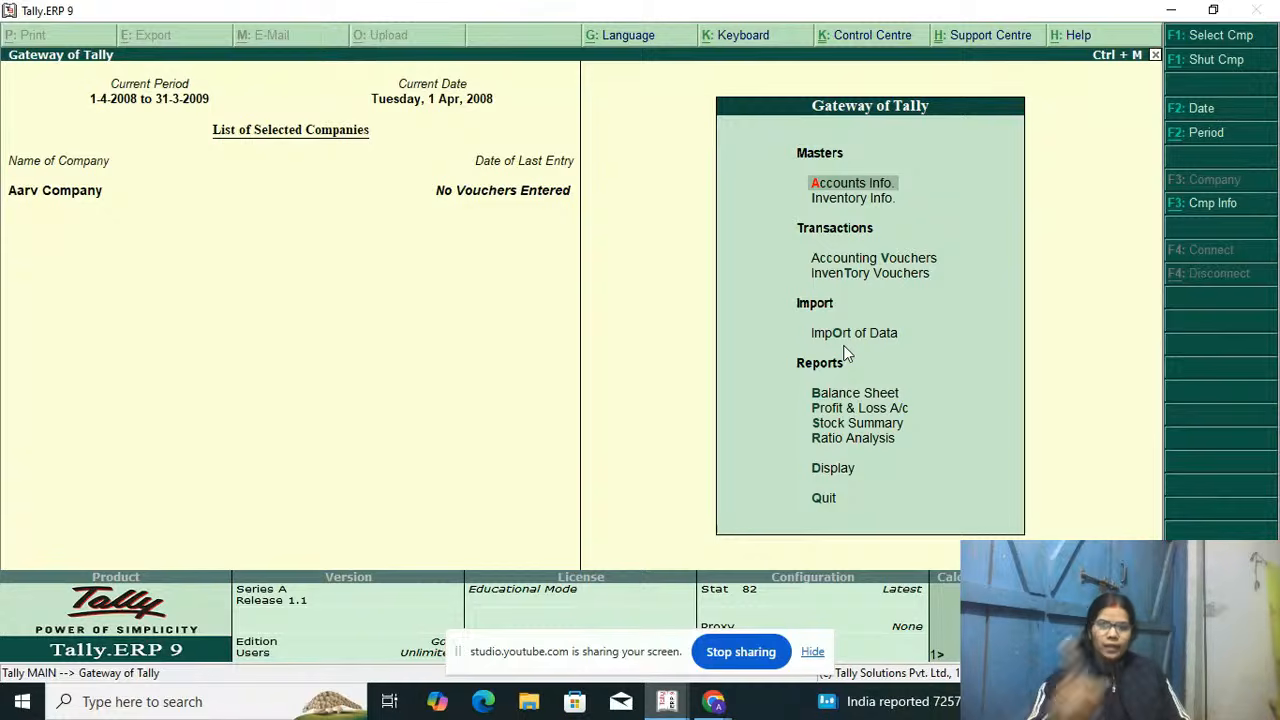
pyautogui.press('Return')
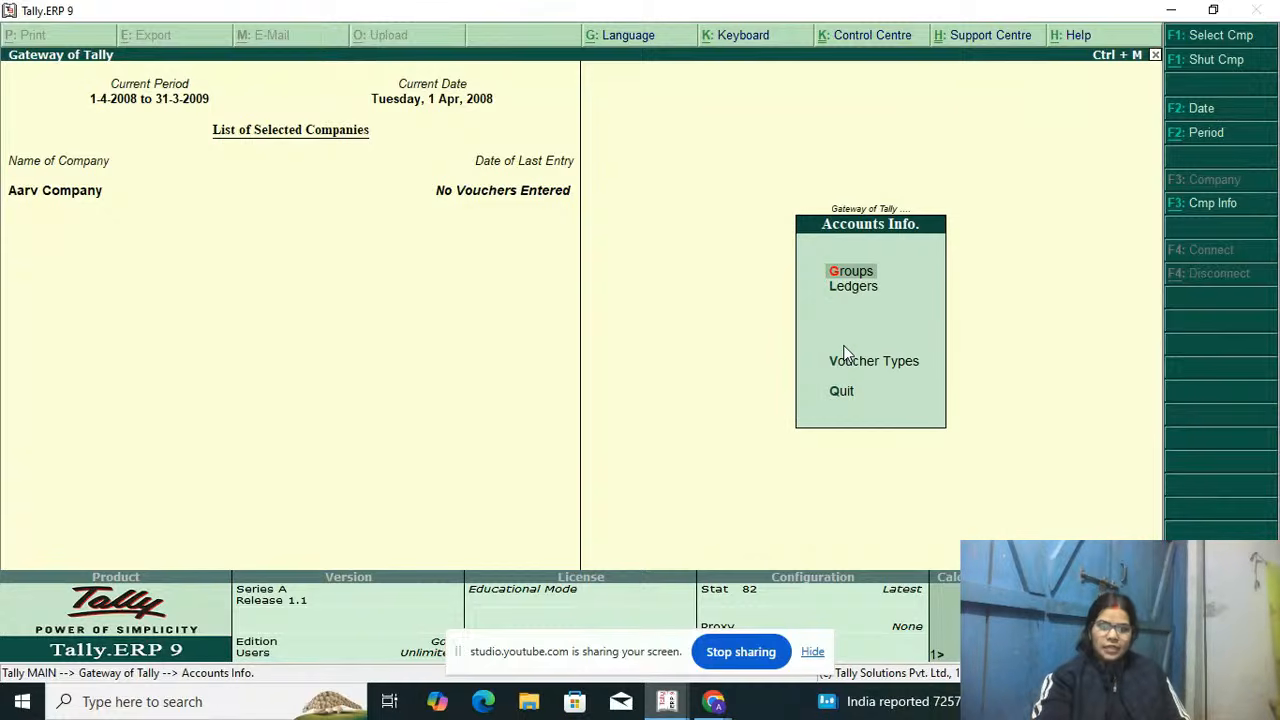
pyautogui.press('Return')
pyautogui.press('Down')
pyautogui.press('Return')
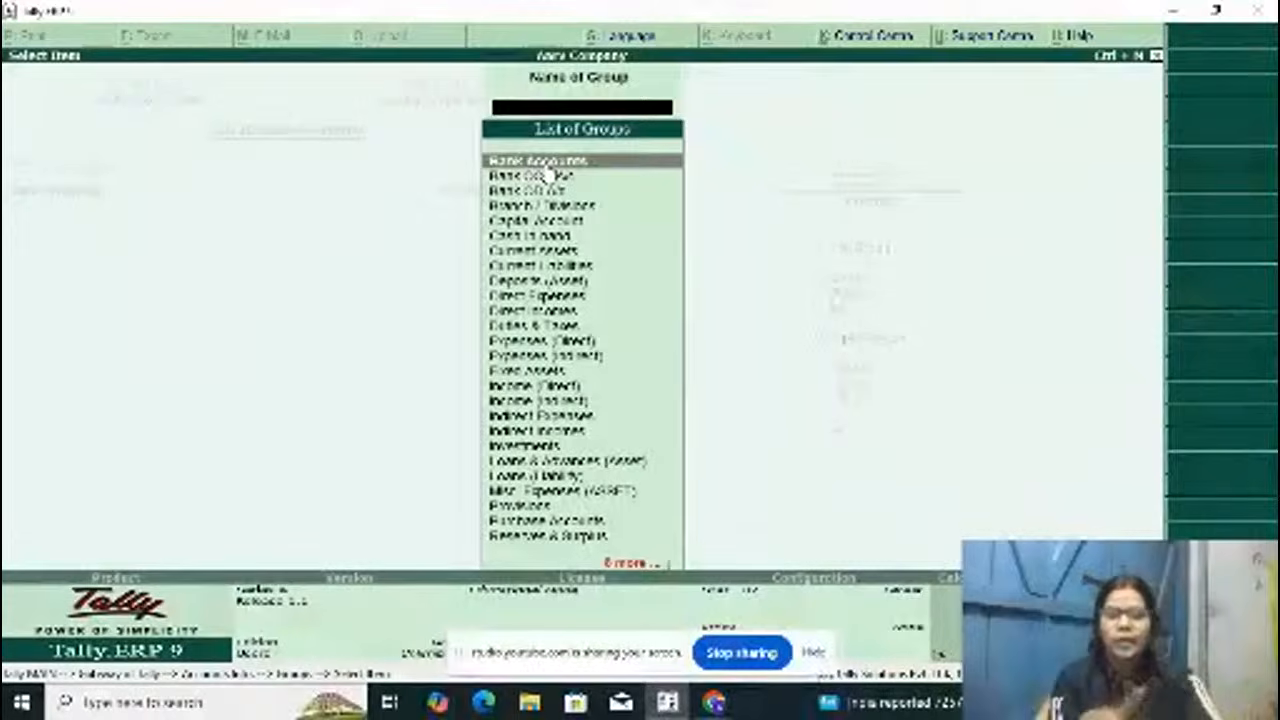
pyautogui.write('.')
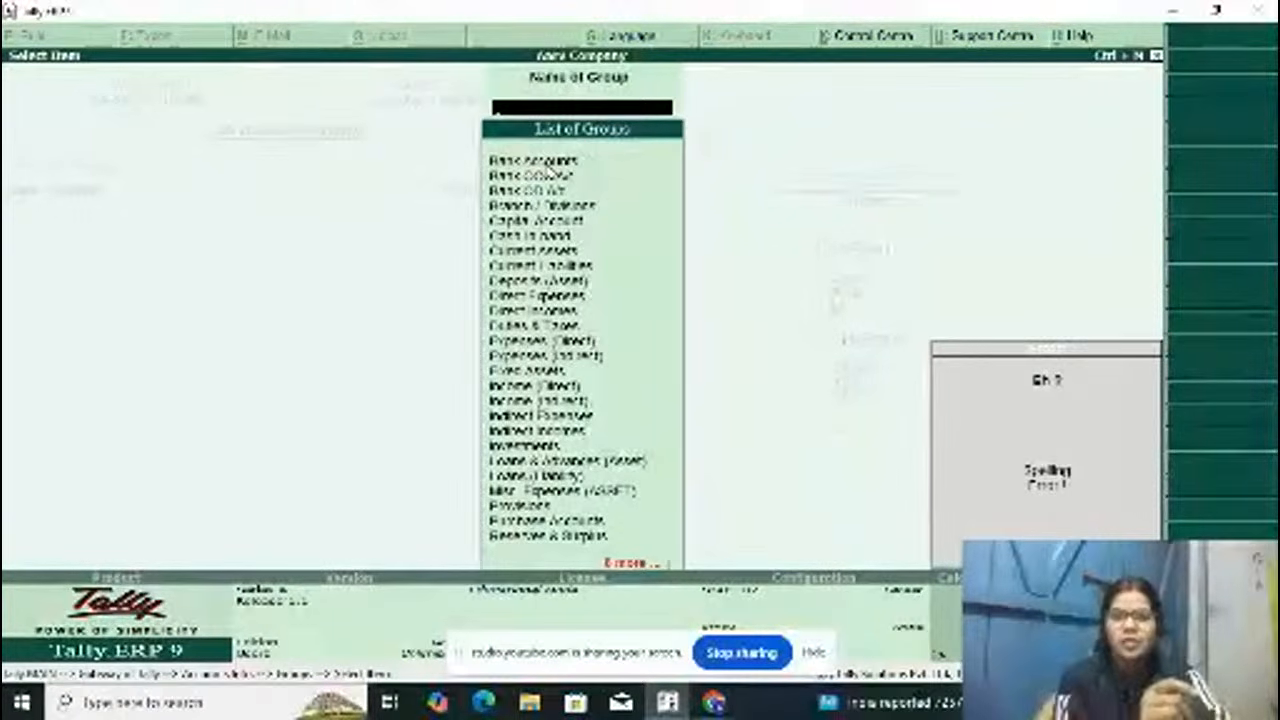
pyautogui.press('Escape')
pyautogui.press('Escape')
pyautogui.press('Escape')
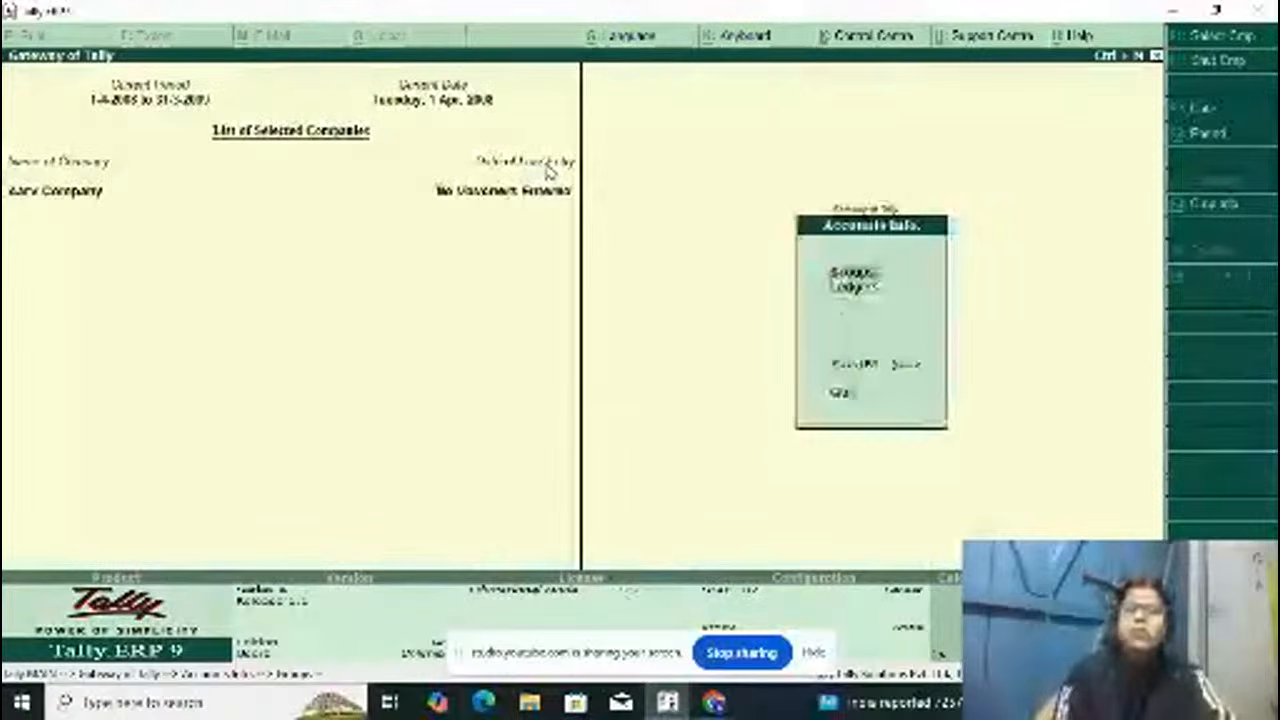
pyautogui.press('Escape')
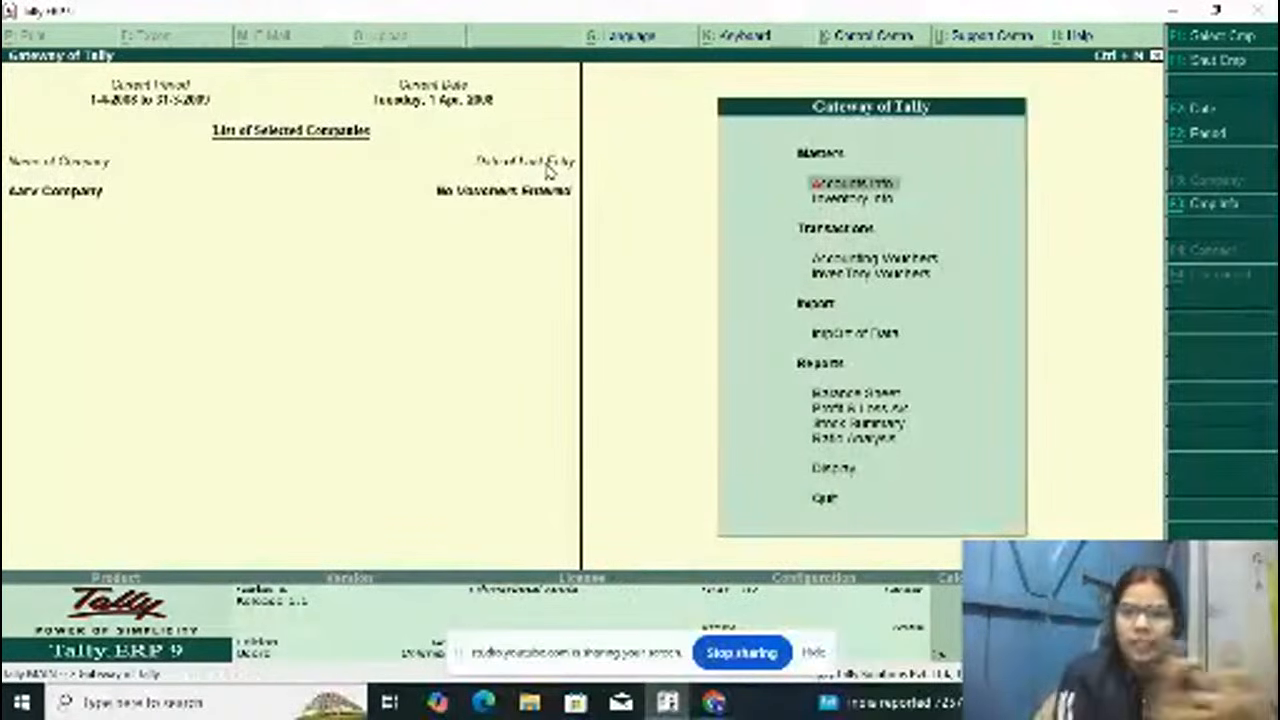
# Step: Open the creation form for a single ledger in the company's accounts information
pyautogui.press('Return')
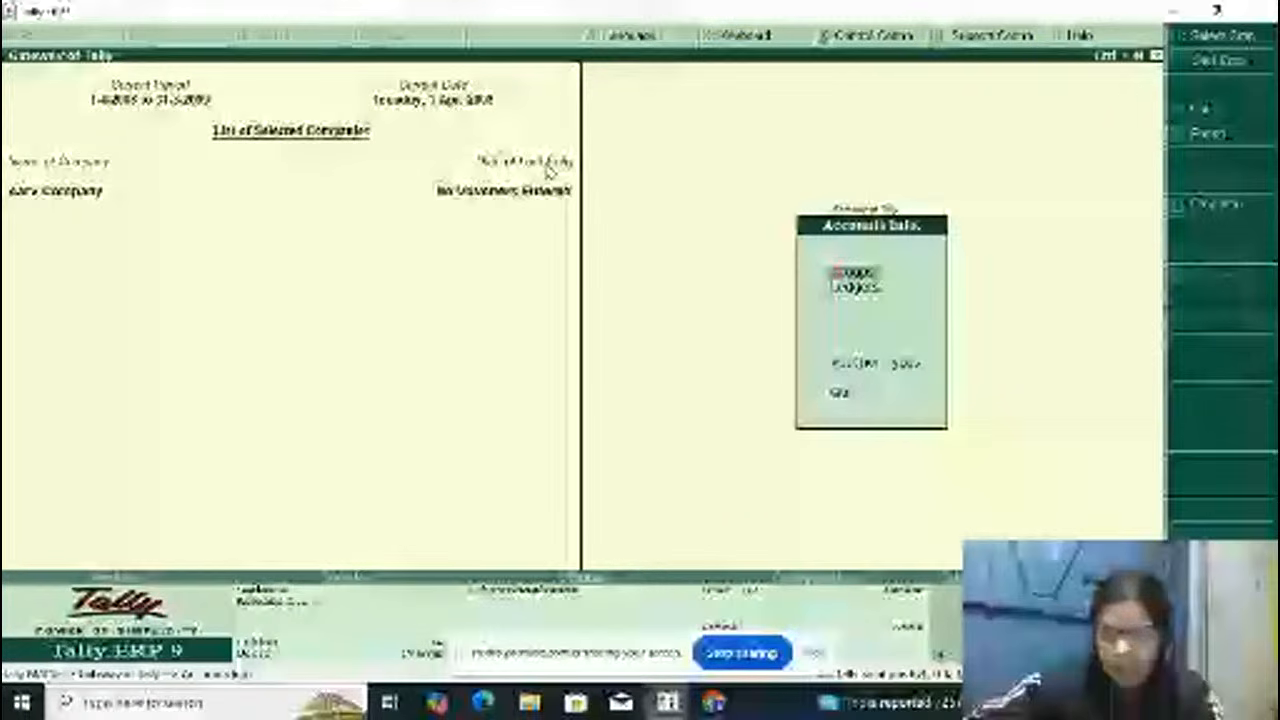
pyautogui.press('Down')
pyautogui.press('Return')
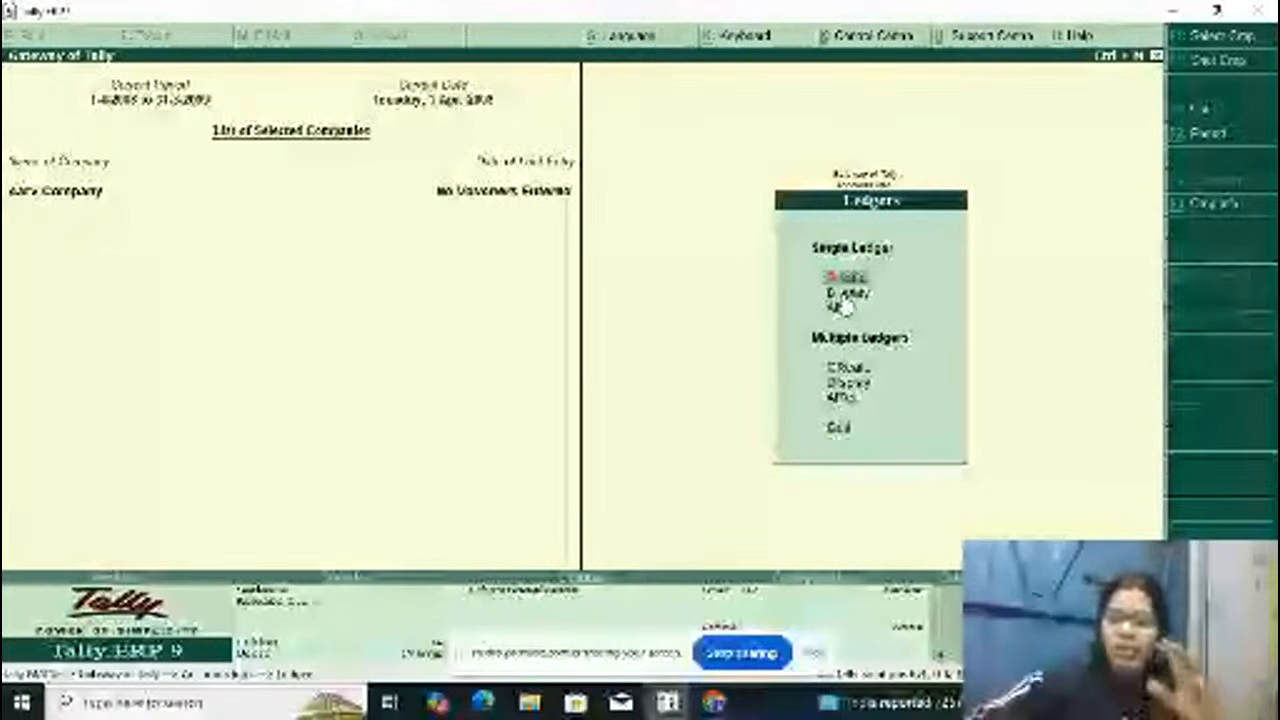
pyautogui.press('Down')
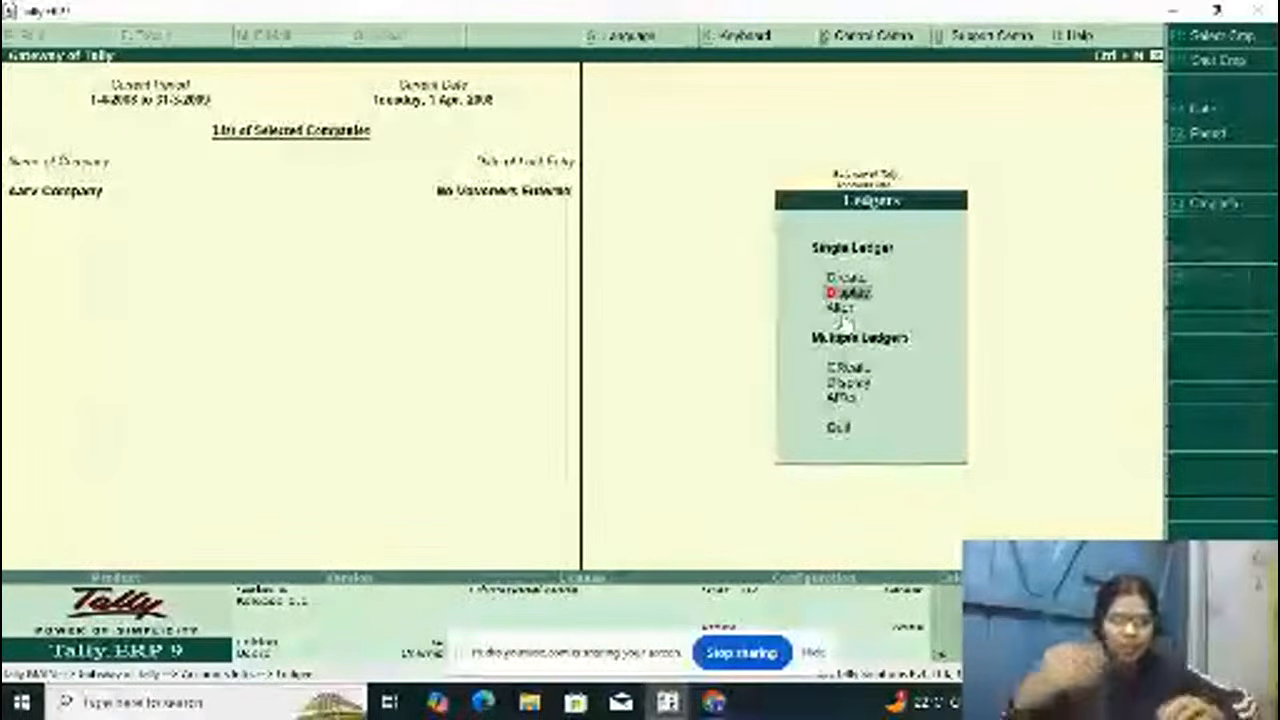
pyautogui.press('Down')
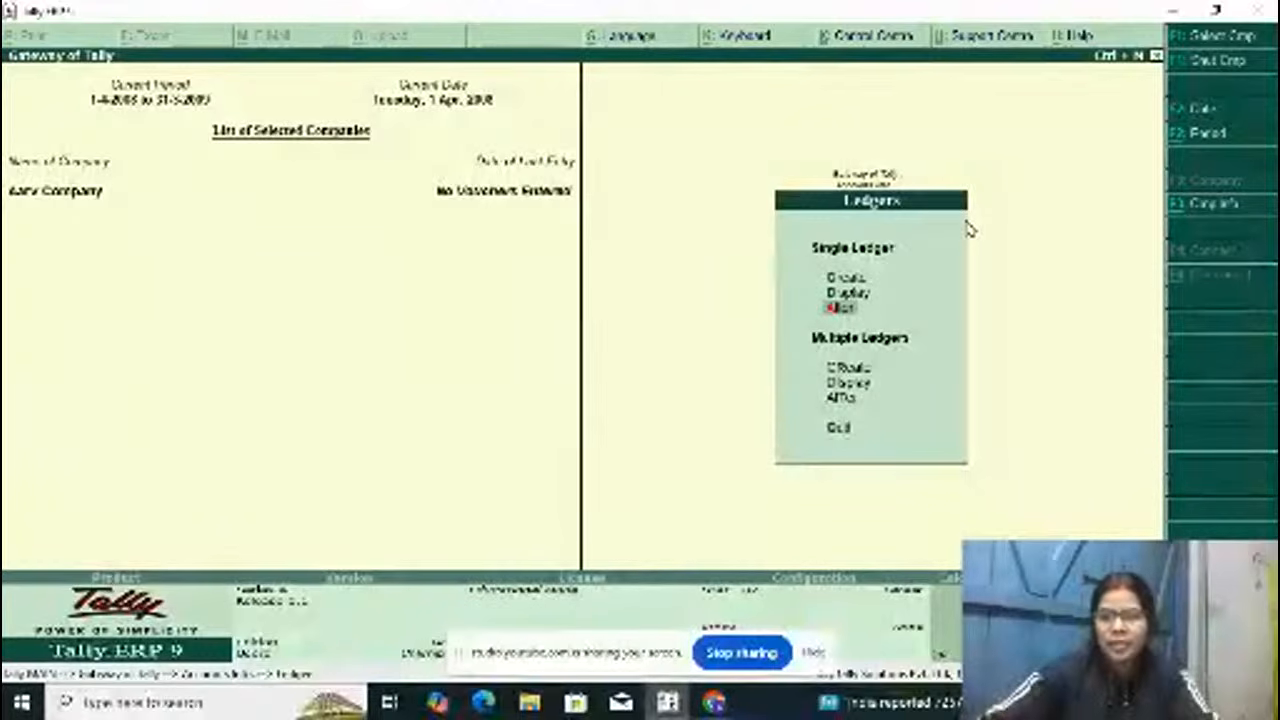
pyautogui.press('Up')
pyautogui.press('Up')
pyautogui.press('Return')
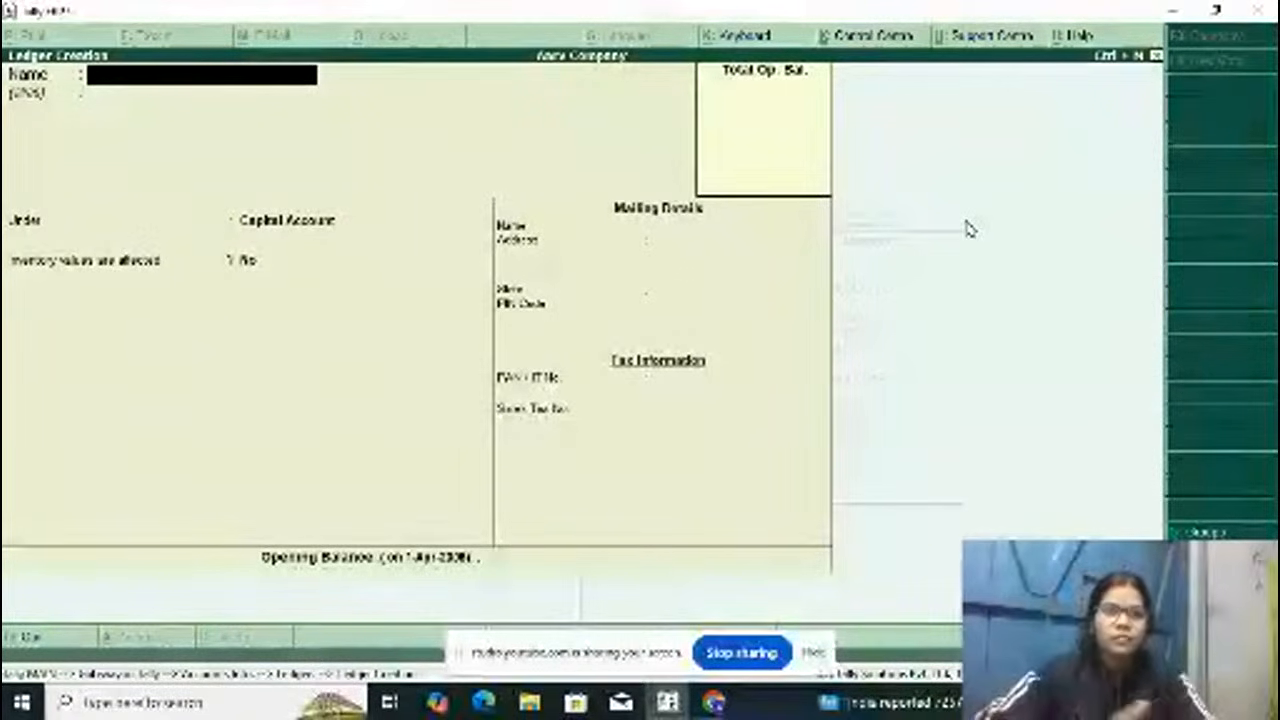
# Step: Name the new ledger Goods Purchase
pyautogui.write('Good')
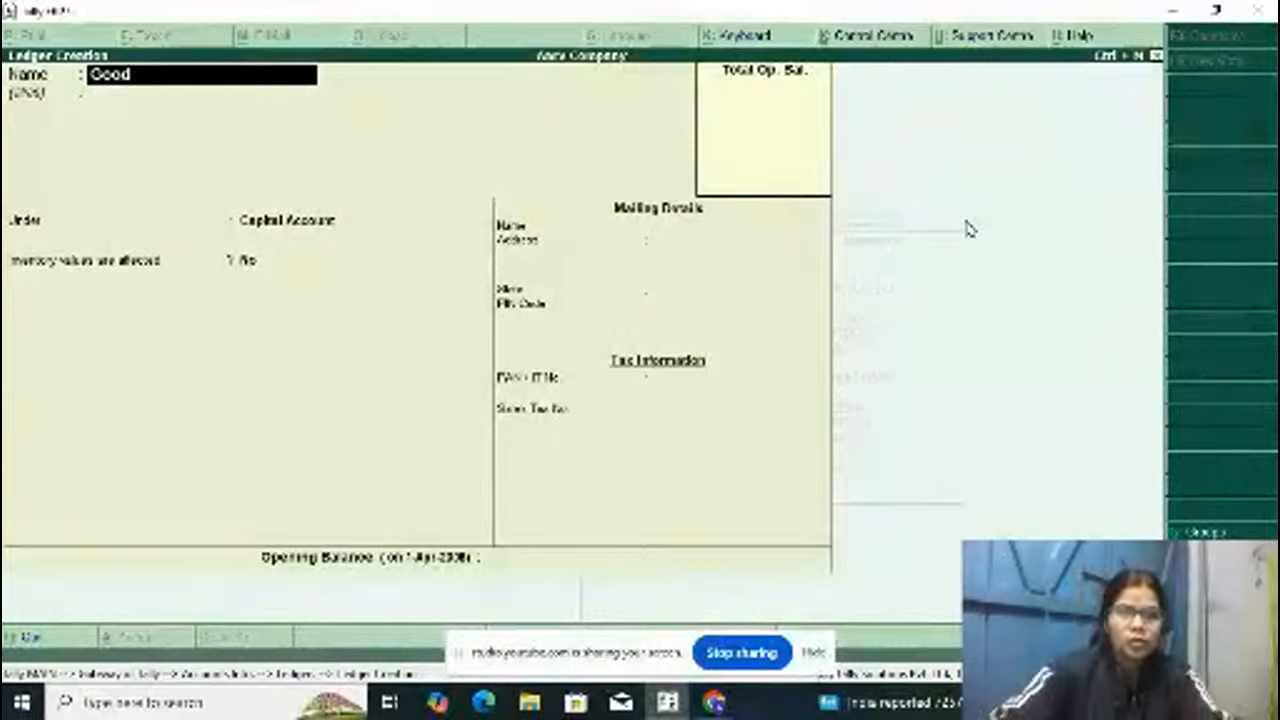
pyautogui.write('s Pur')
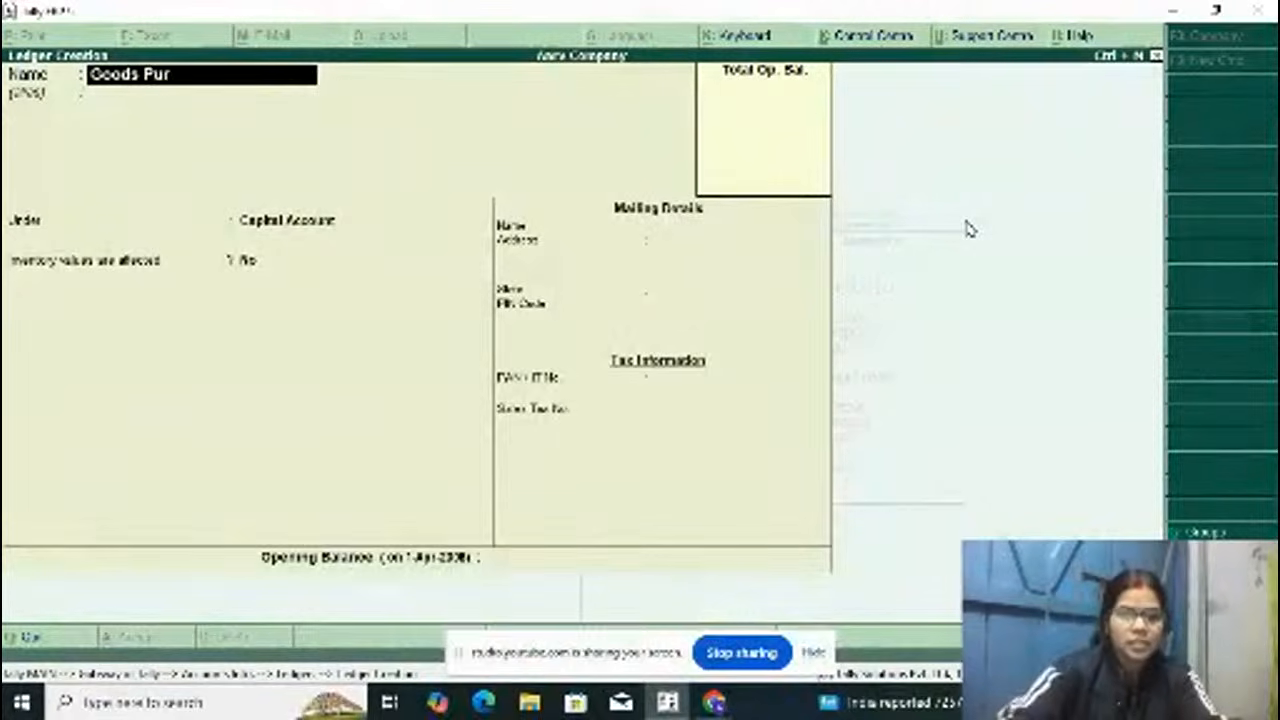
pyautogui.write('chase')
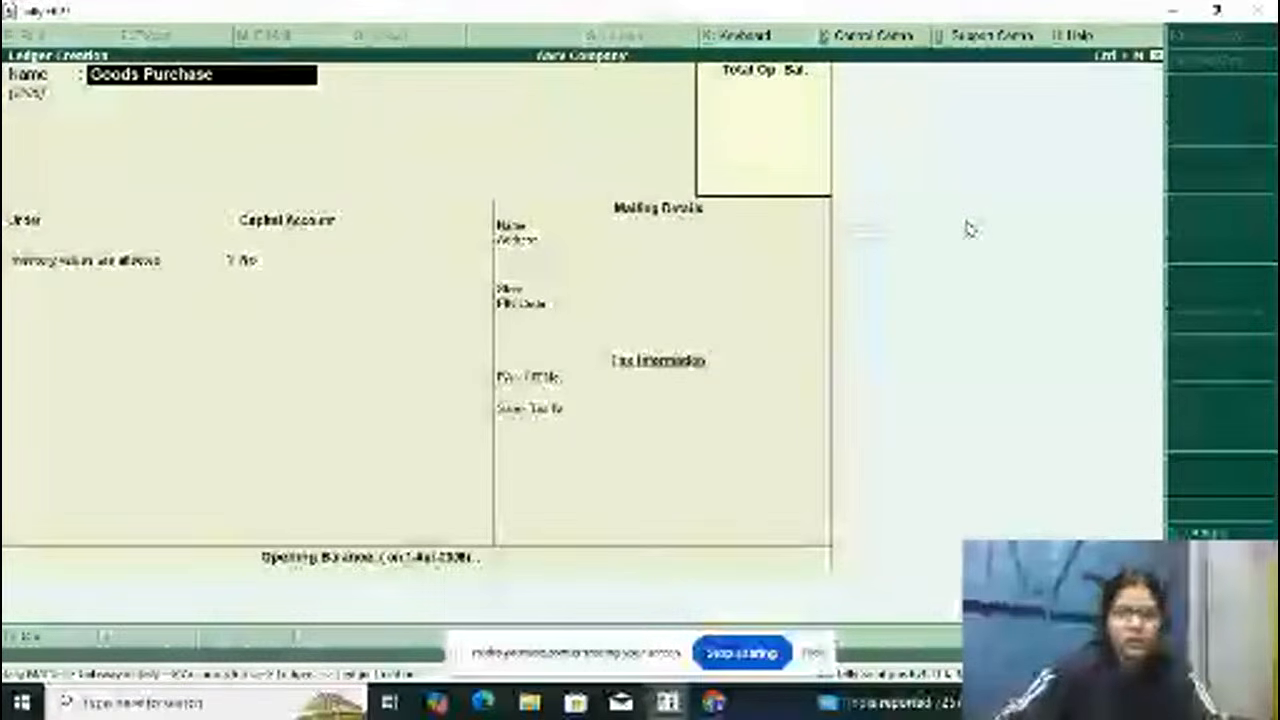
pyautogui.press('Return')
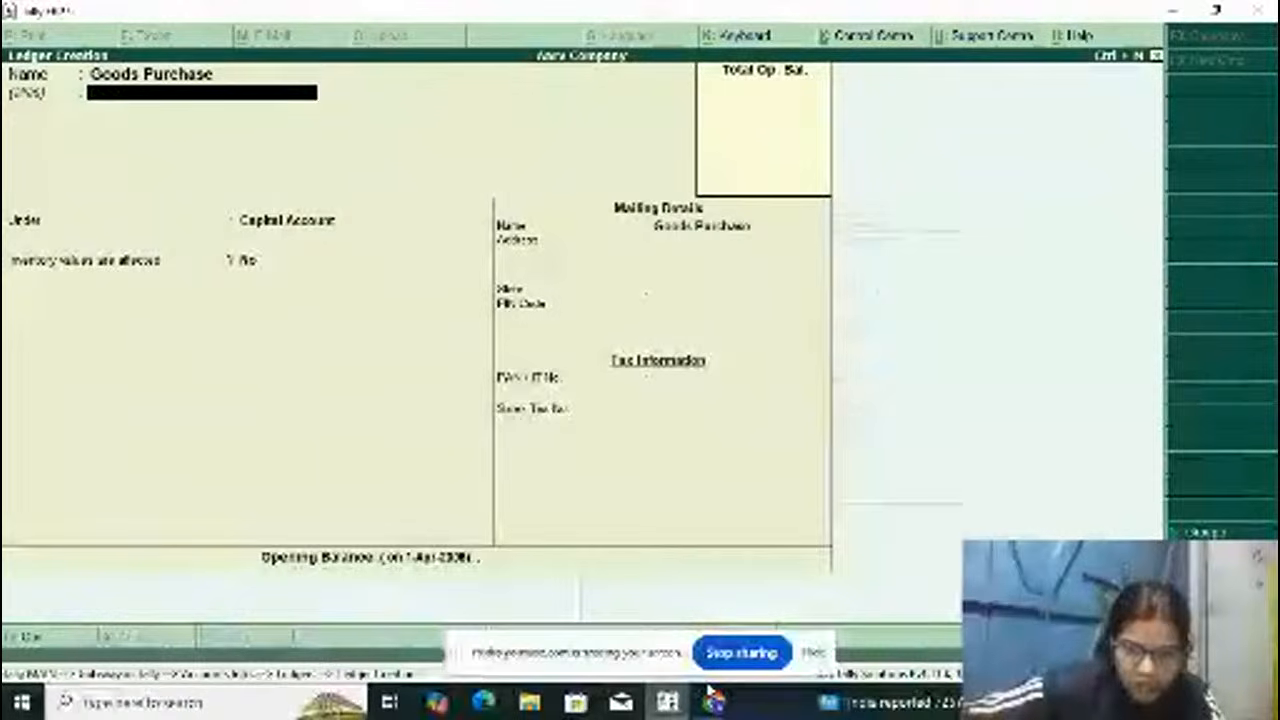
# Step: Switch to YouTube Studio to check the live chat and return to Tally.ERP 9
pyautogui.moveTo(713, 700)
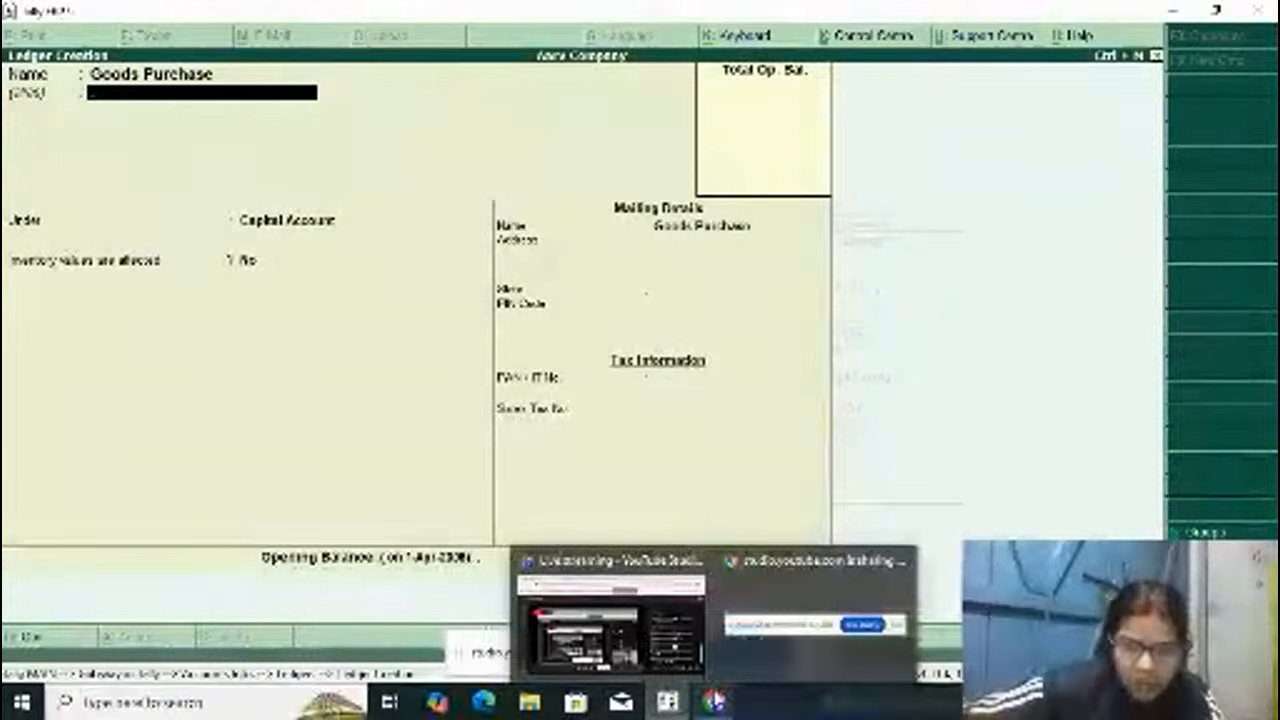
pyautogui.click(613, 625)
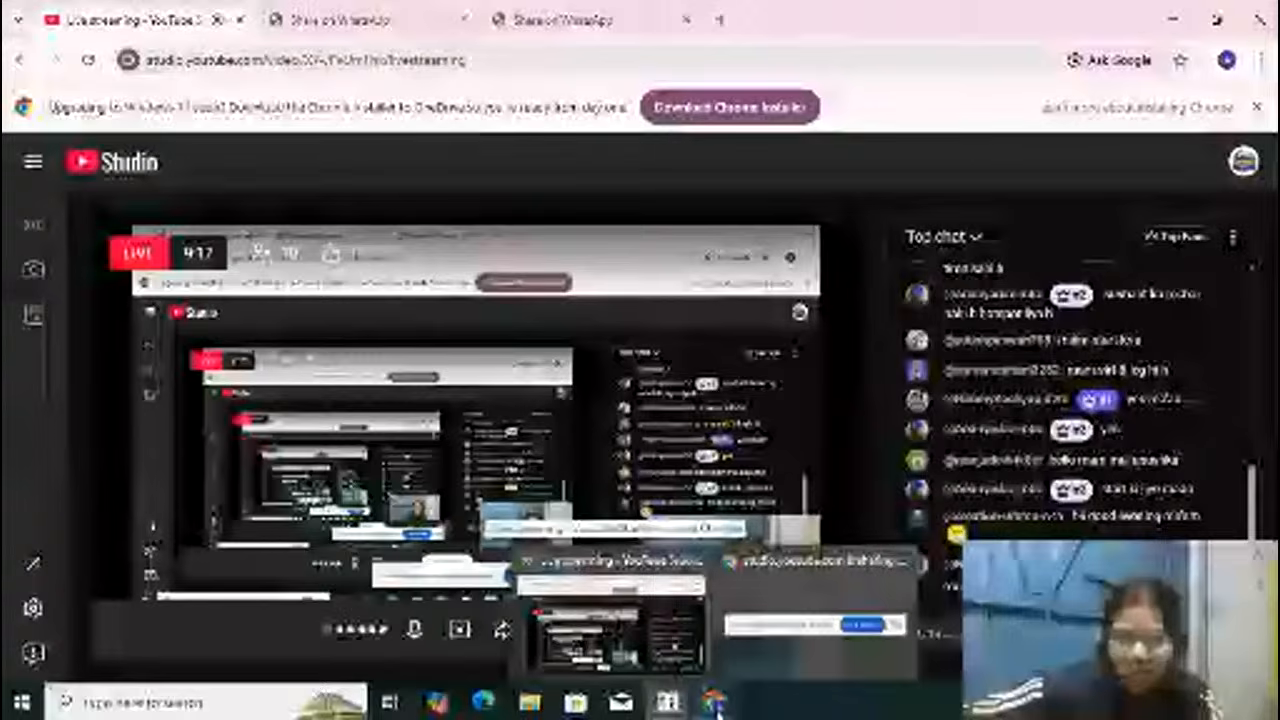
pyautogui.moveTo(668, 702)
# Step: Return to the ledger creation form and place the Goods Purchase ledger under Purchase Accounts
pyautogui.press('Return')
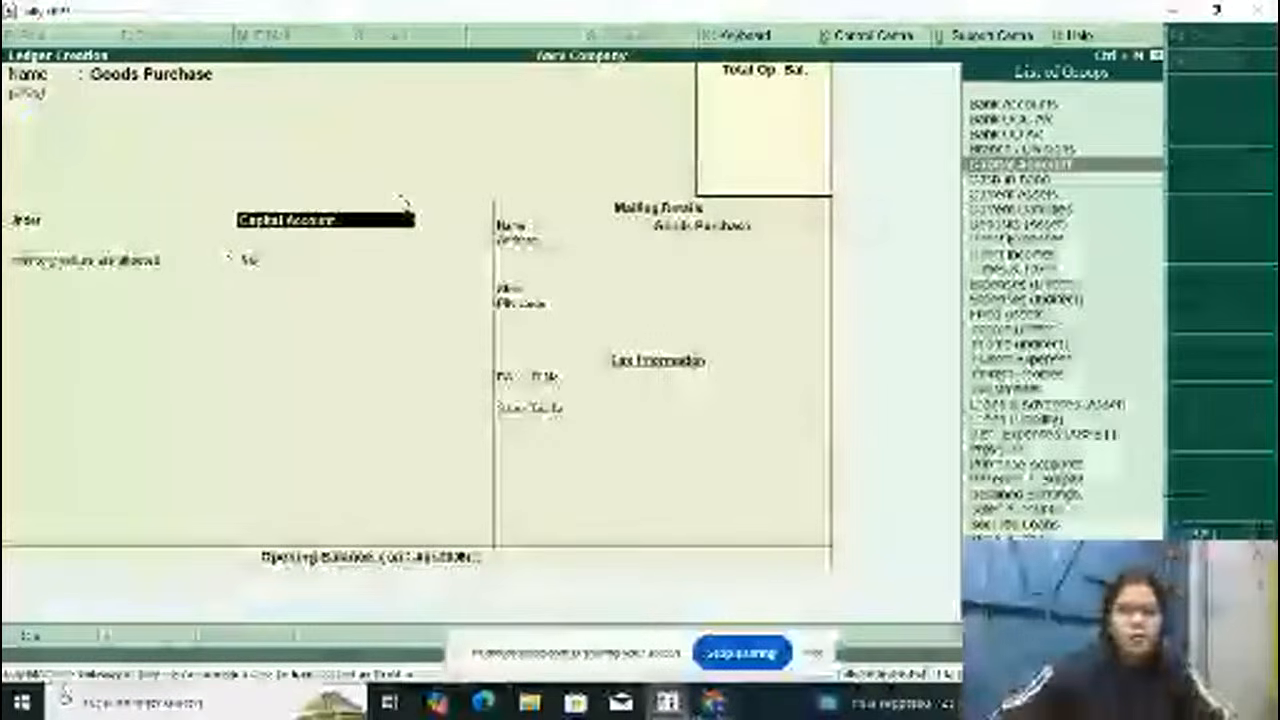
pyautogui.press('Return')
pyautogui.press('BackSpace')
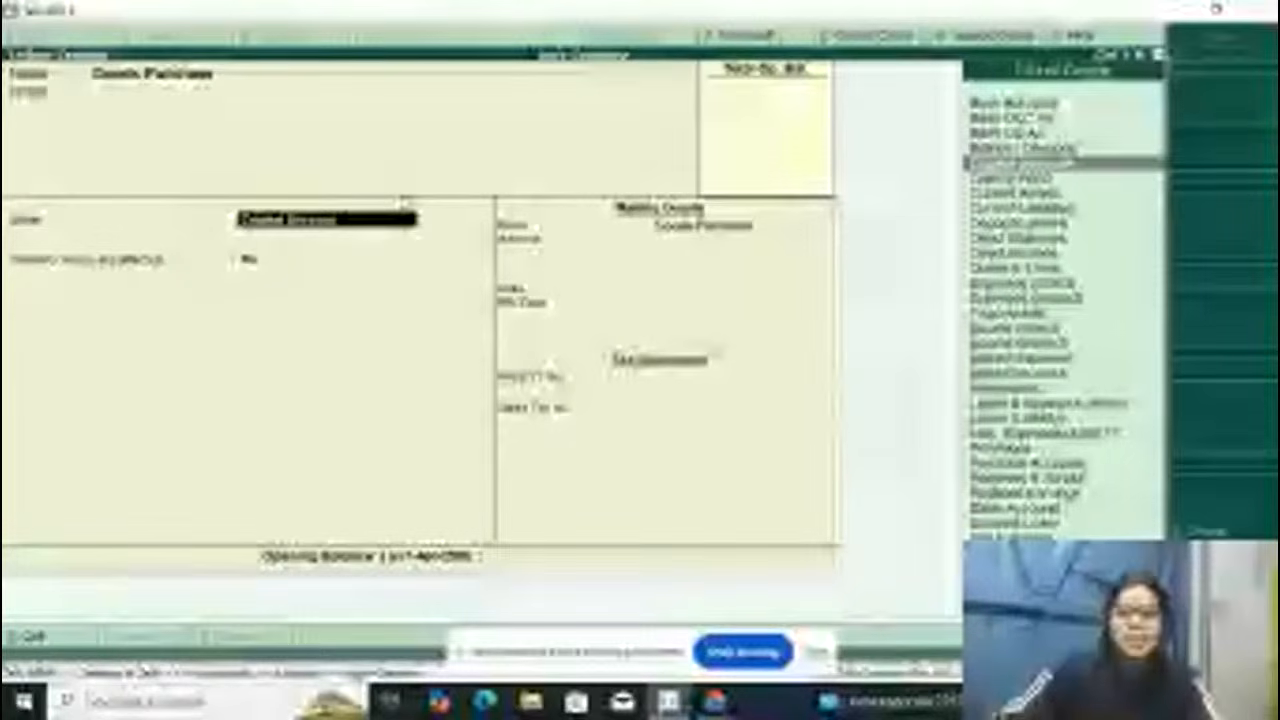
pyautogui.write('pu')
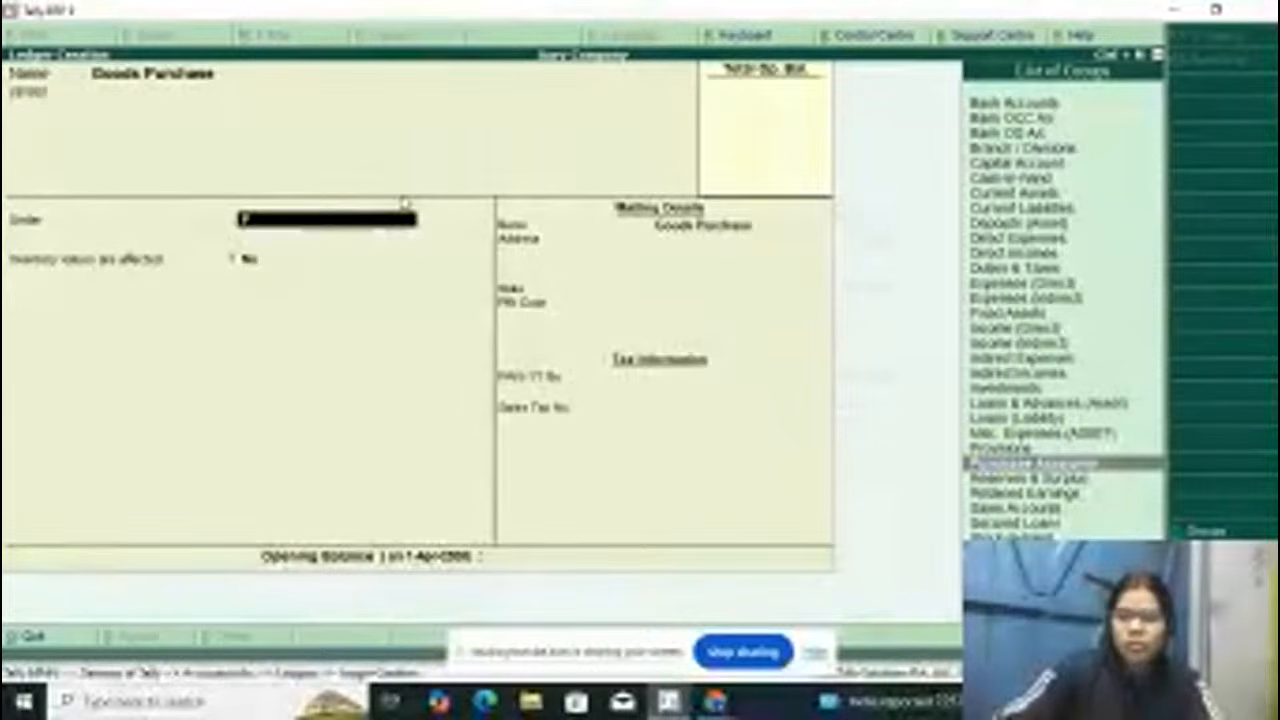
pyautogui.press('Return')
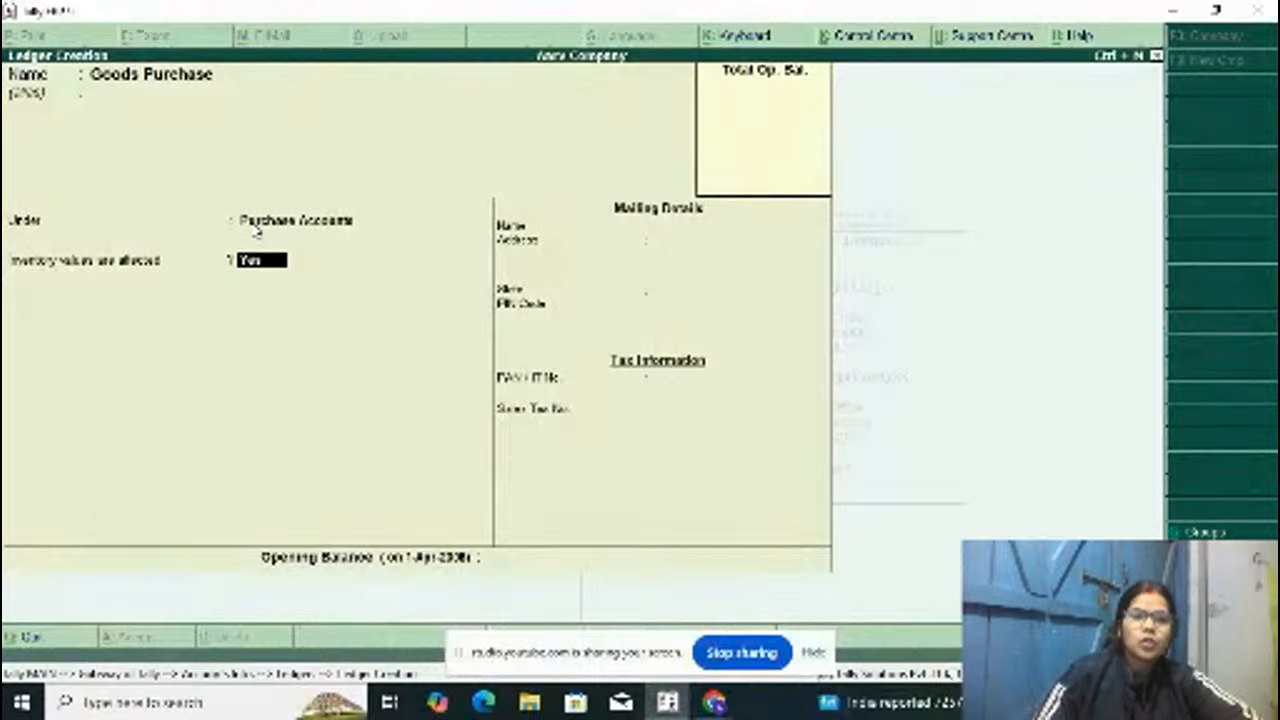
# Step: Keep inventory values affected at Yes, leave the opening balance blank, and save the Goods Purchase ledger
pyautogui.press('BackSpace')
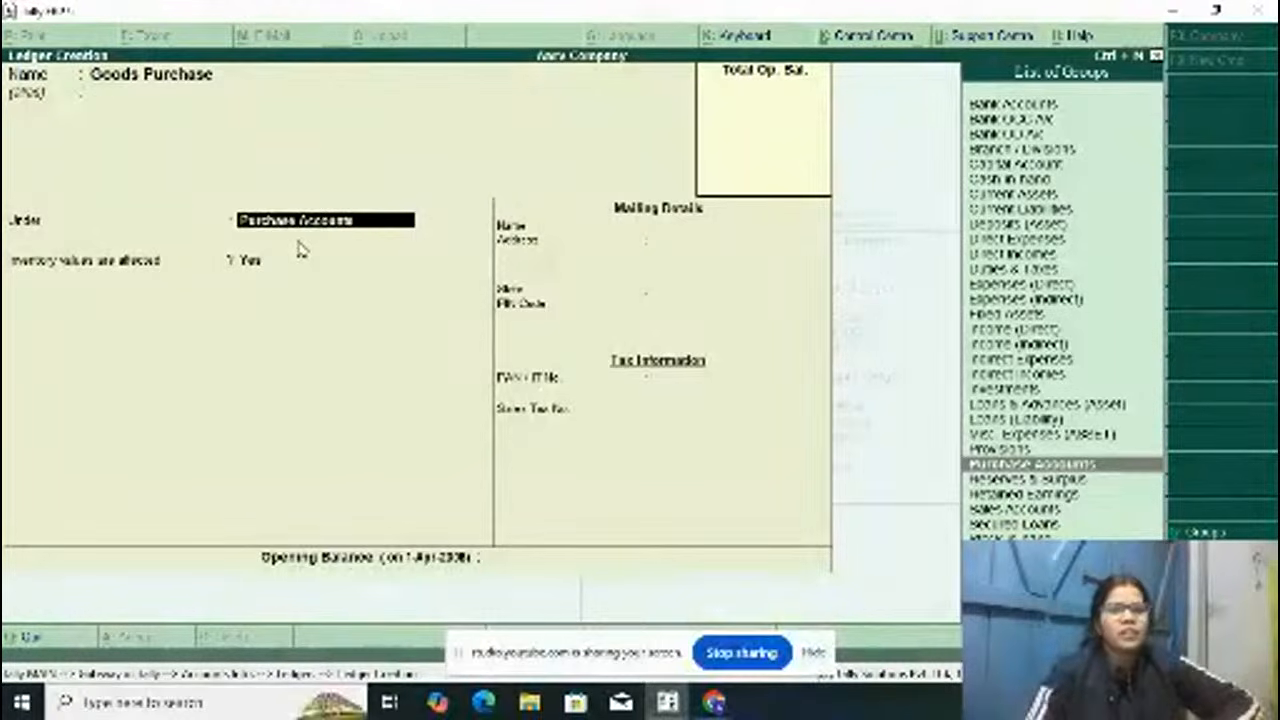
pyautogui.press('Return')
pyautogui.press('Return')
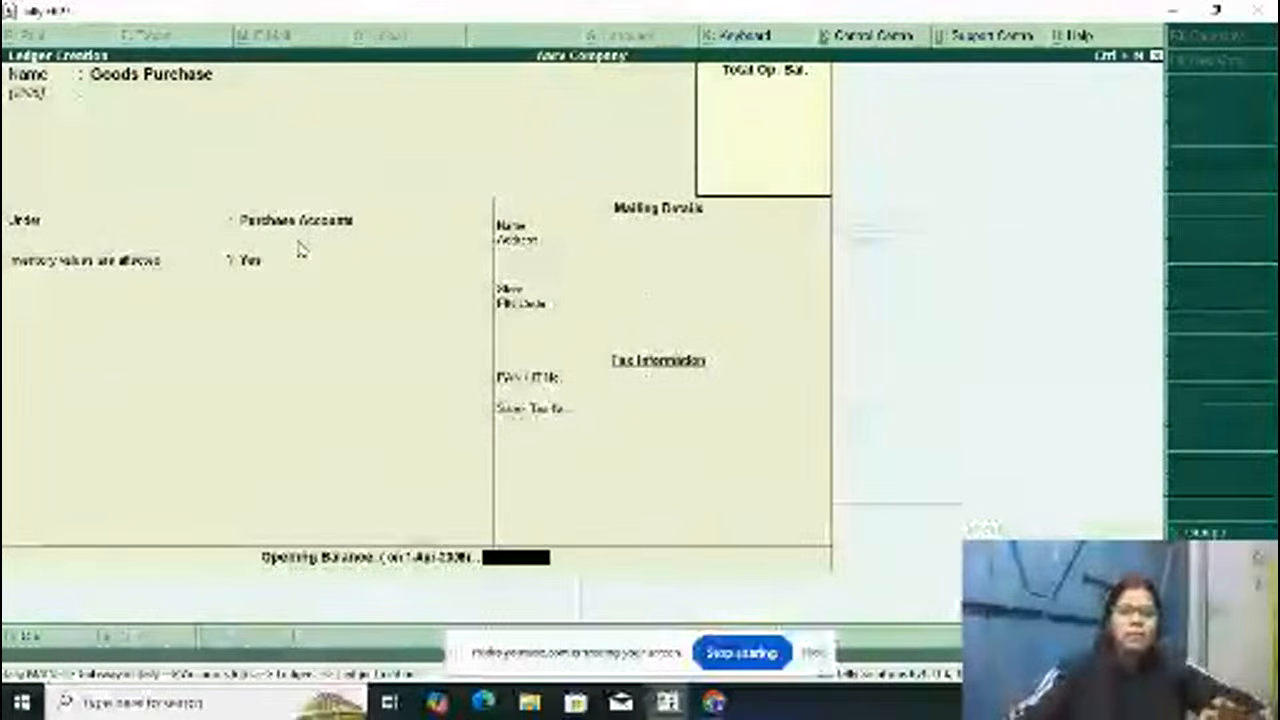
pyautogui.press('Return')
pyautogui.press('Return')
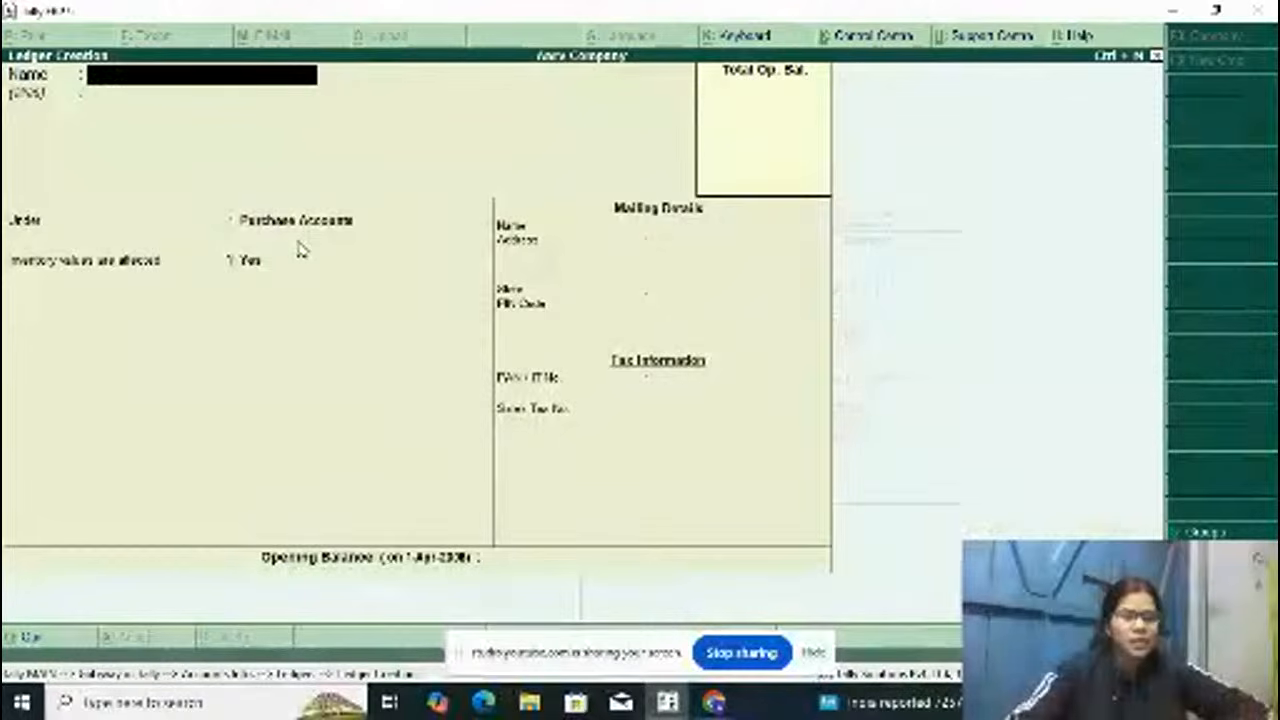
# Step: Name the next ledger Goods Sales and leave its alias blank
pyautogui.write('Goods')
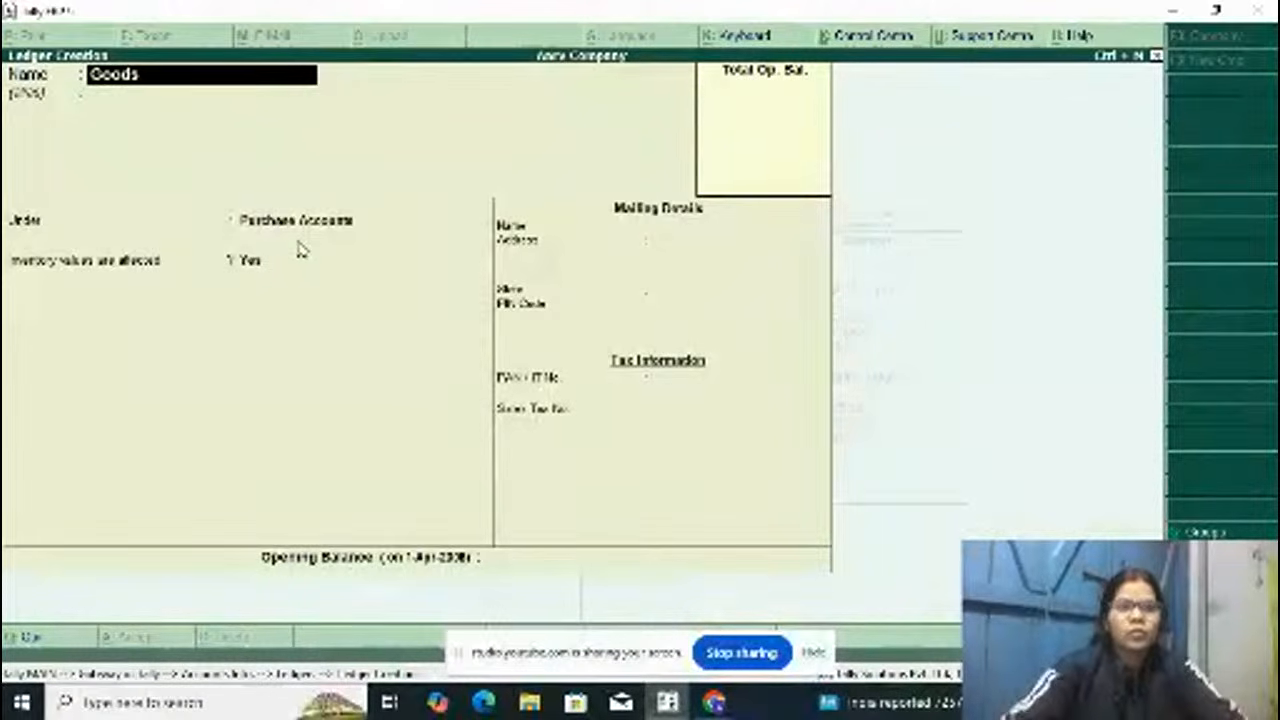
pyautogui.write(' Sales')
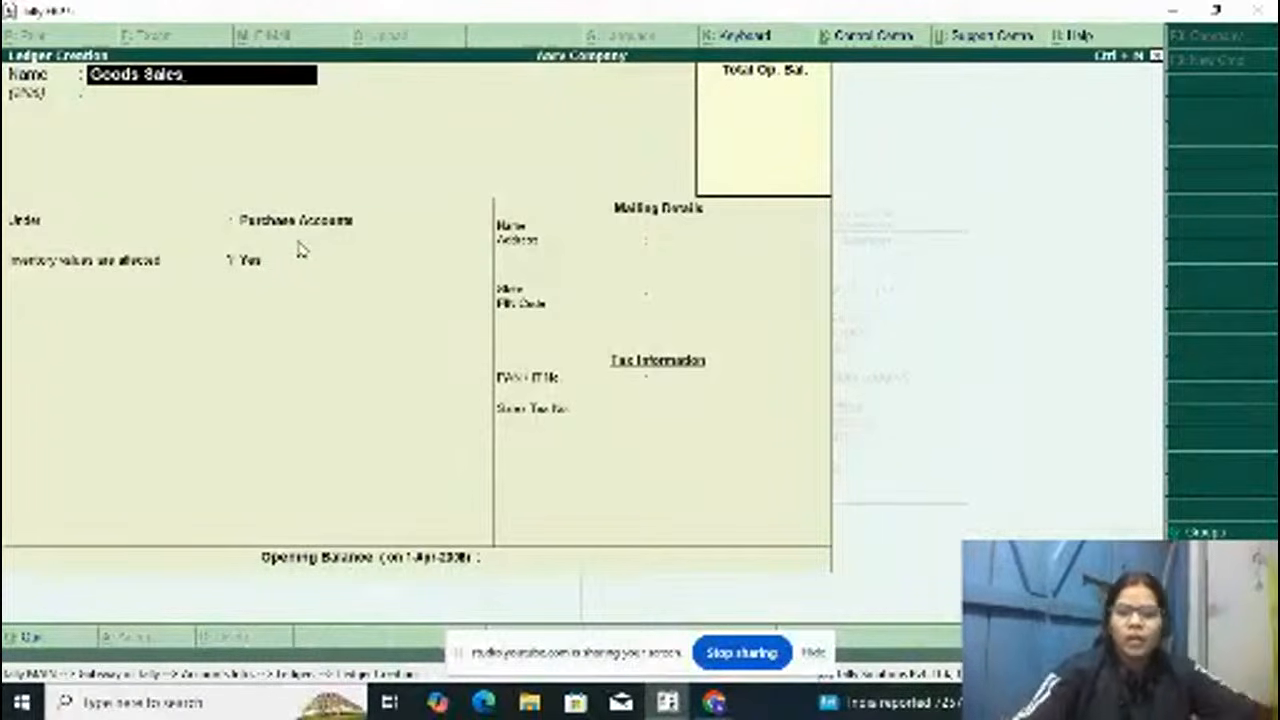
pyautogui.press('Return')
pyautogui.press('Return')
# Step: Place the Goods Sales ledger under Sales Accounts with inventory values affected set to Yes, and save it
pyautogui.write('S')
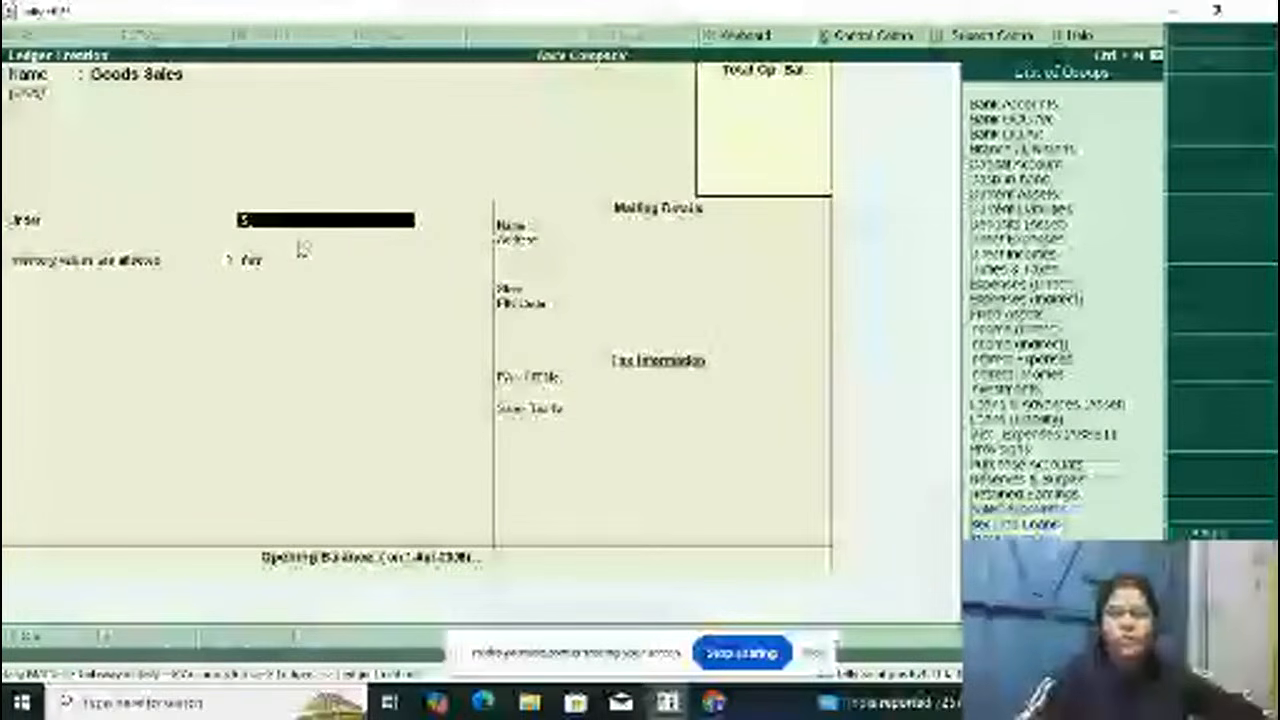
pyautogui.press('Down')
pyautogui.press('Up')
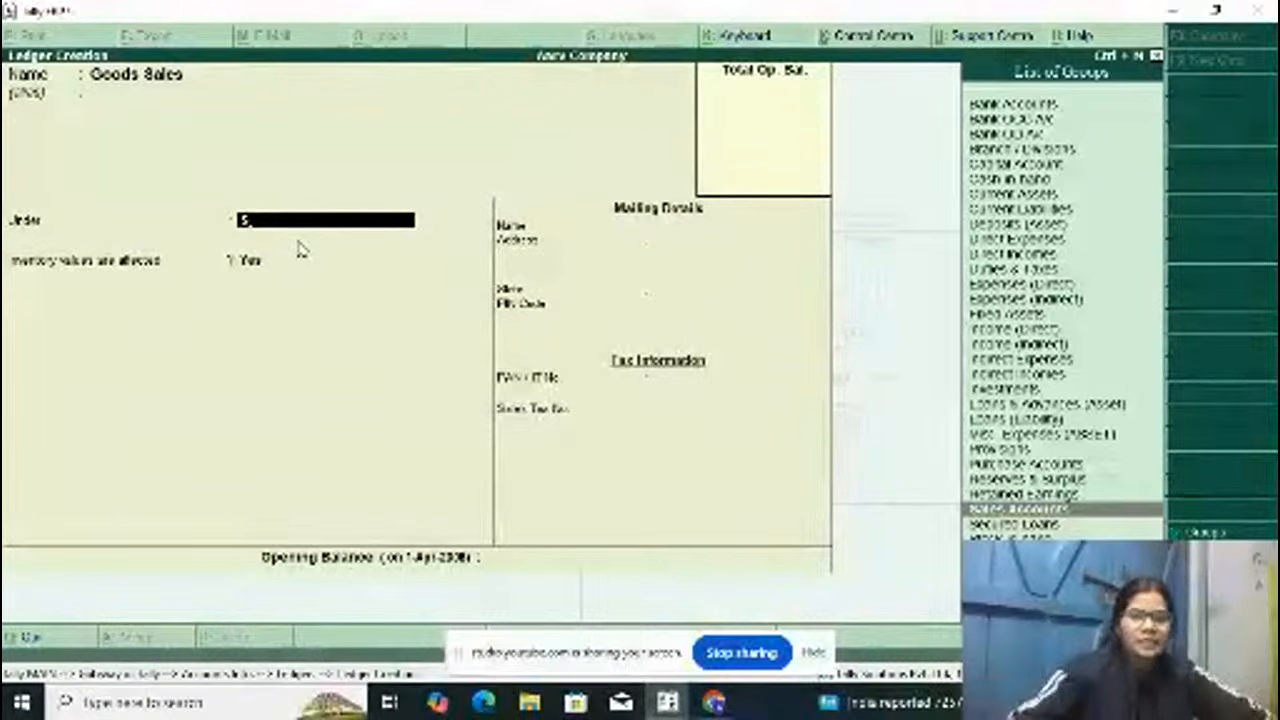
pyautogui.press('Return')
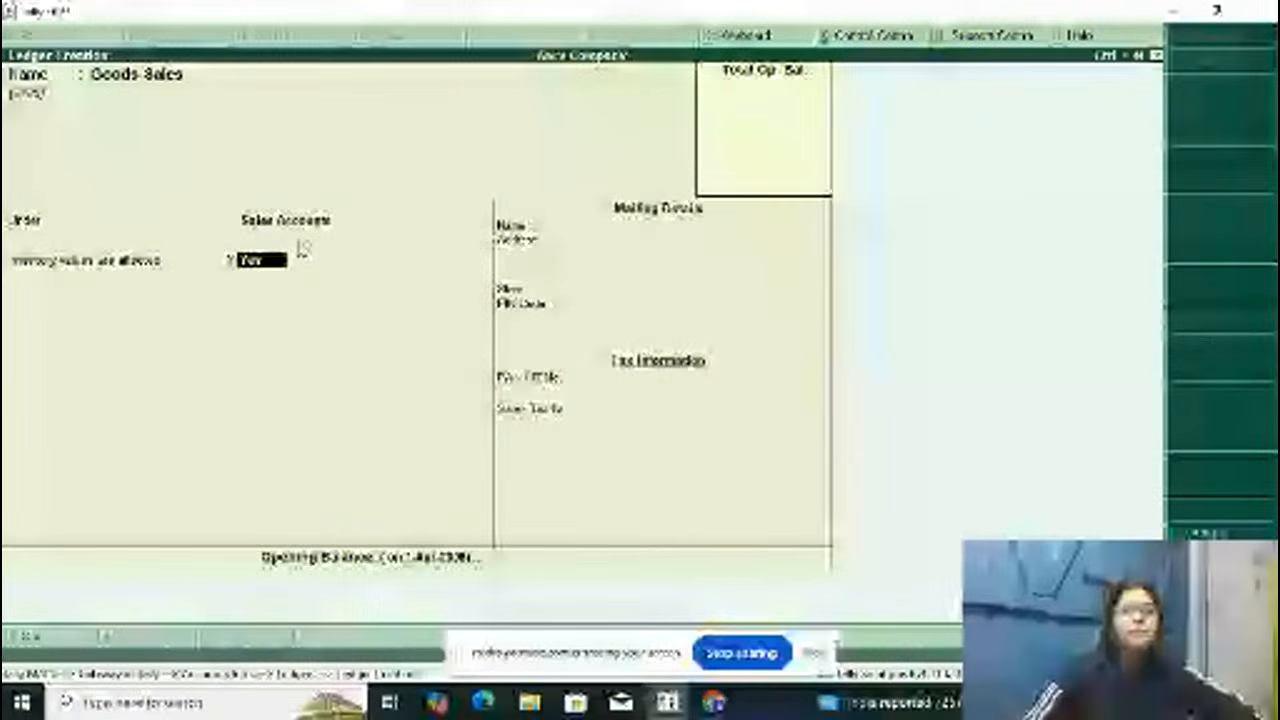
pyautogui.press('Return')
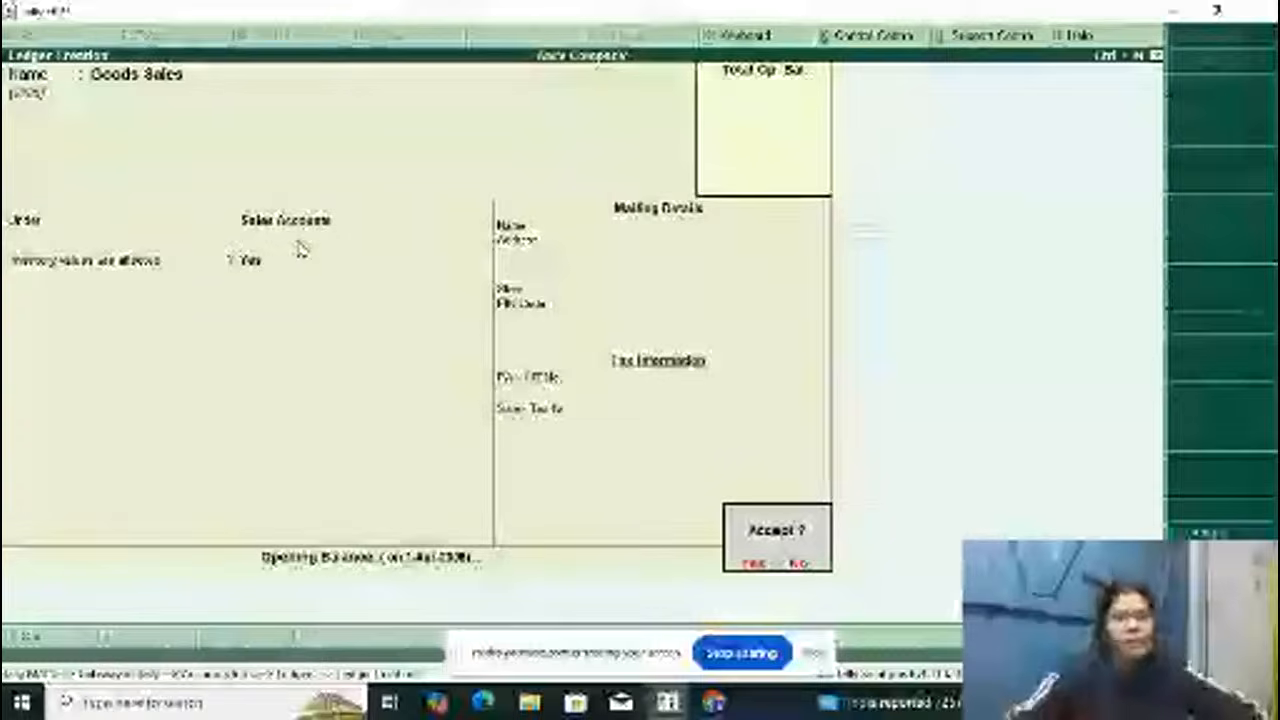
pyautogui.press('Return')
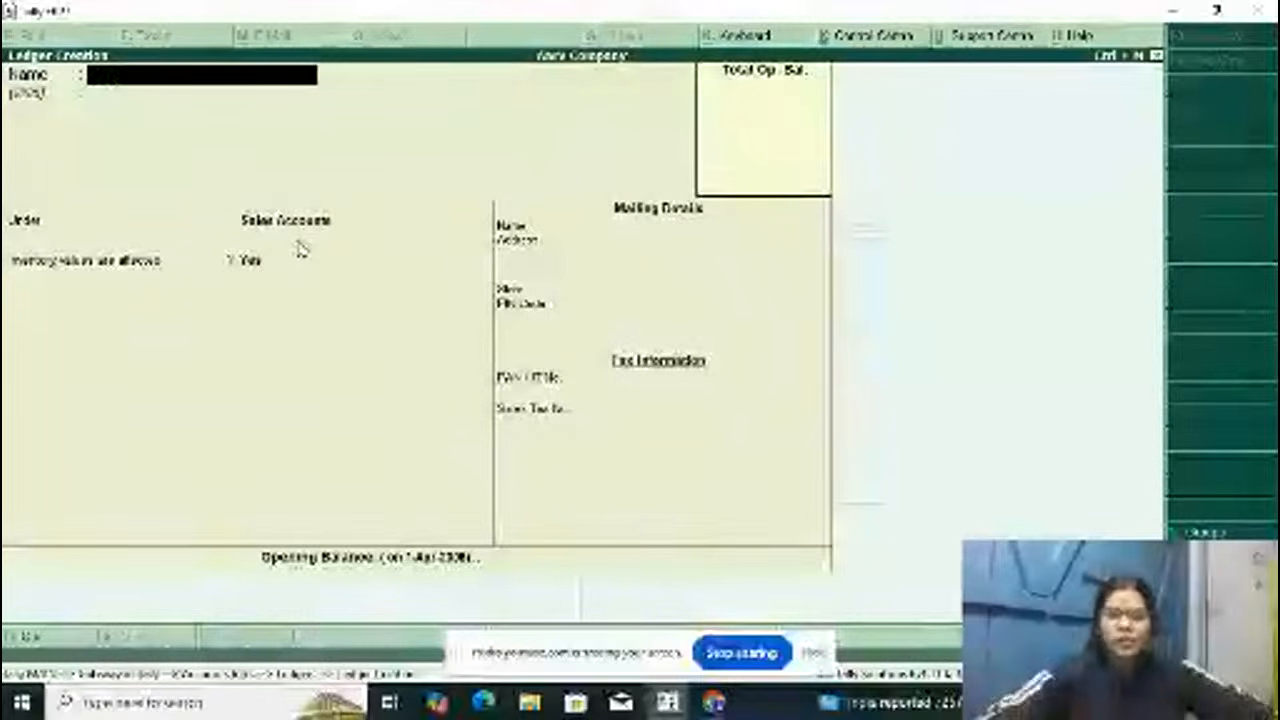
# Step: Leave ledger creation and return to the Gateway of Tally
pyautogui.press('Escape')
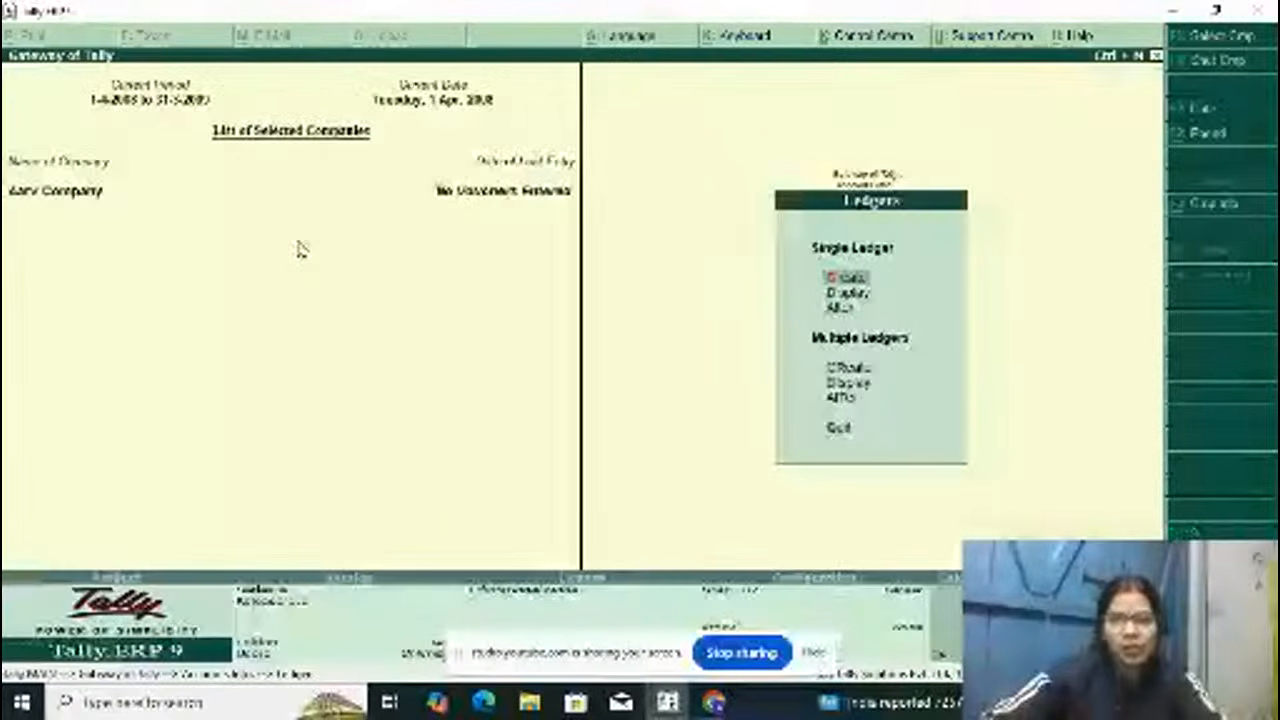
pyautogui.press('Escape')
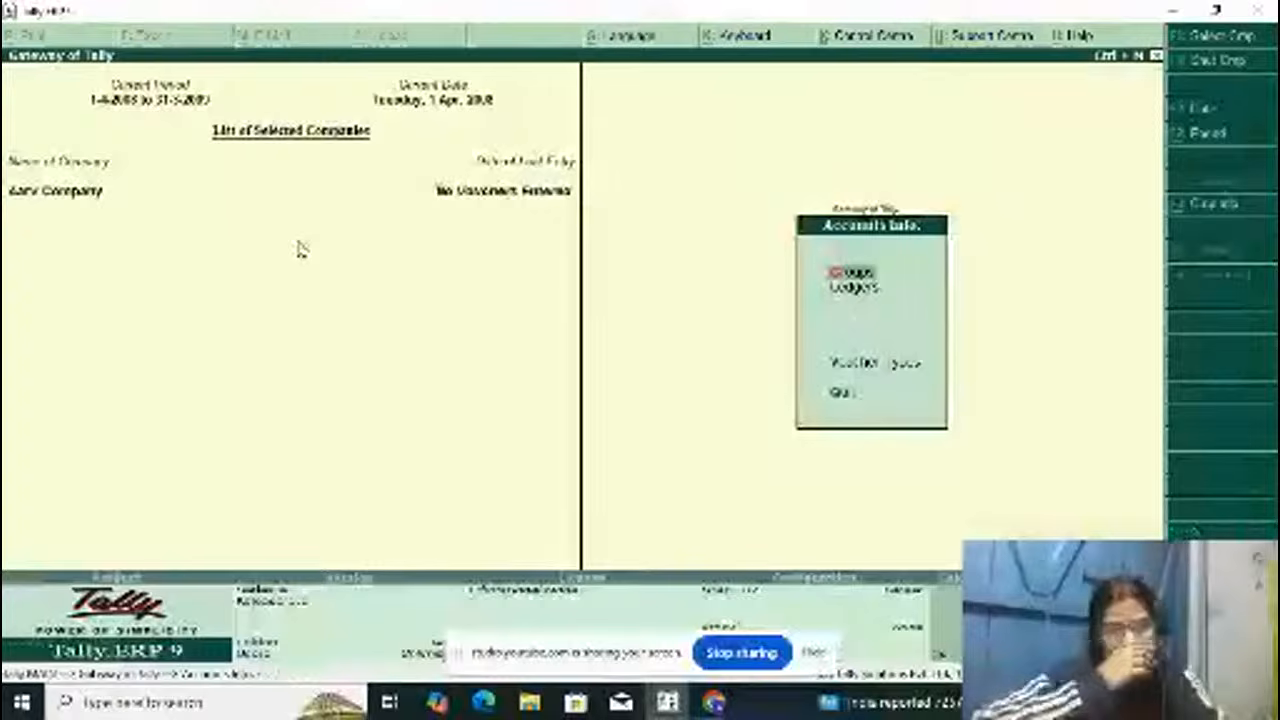
pyautogui.press('Escape')
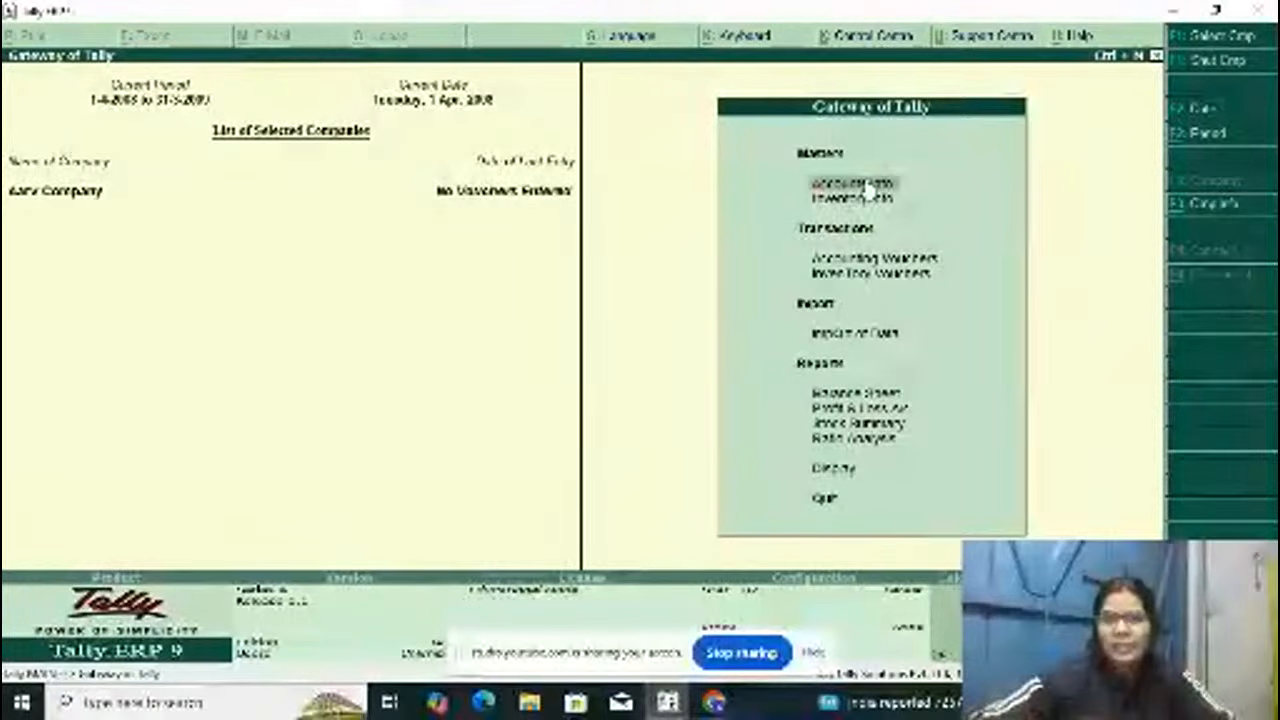
# Step: Look at the inventory masters available for the company and return to the Gateway of Tally
pyautogui.press('Down')
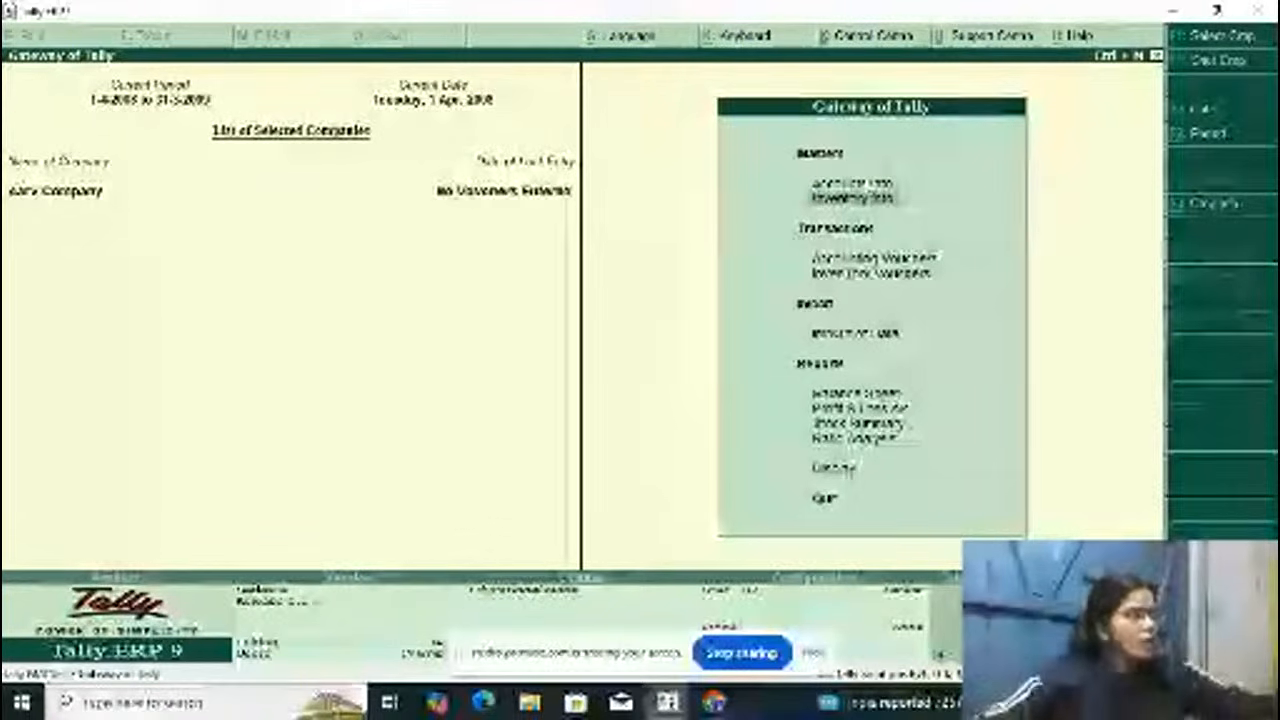
pyautogui.click(860, 196)
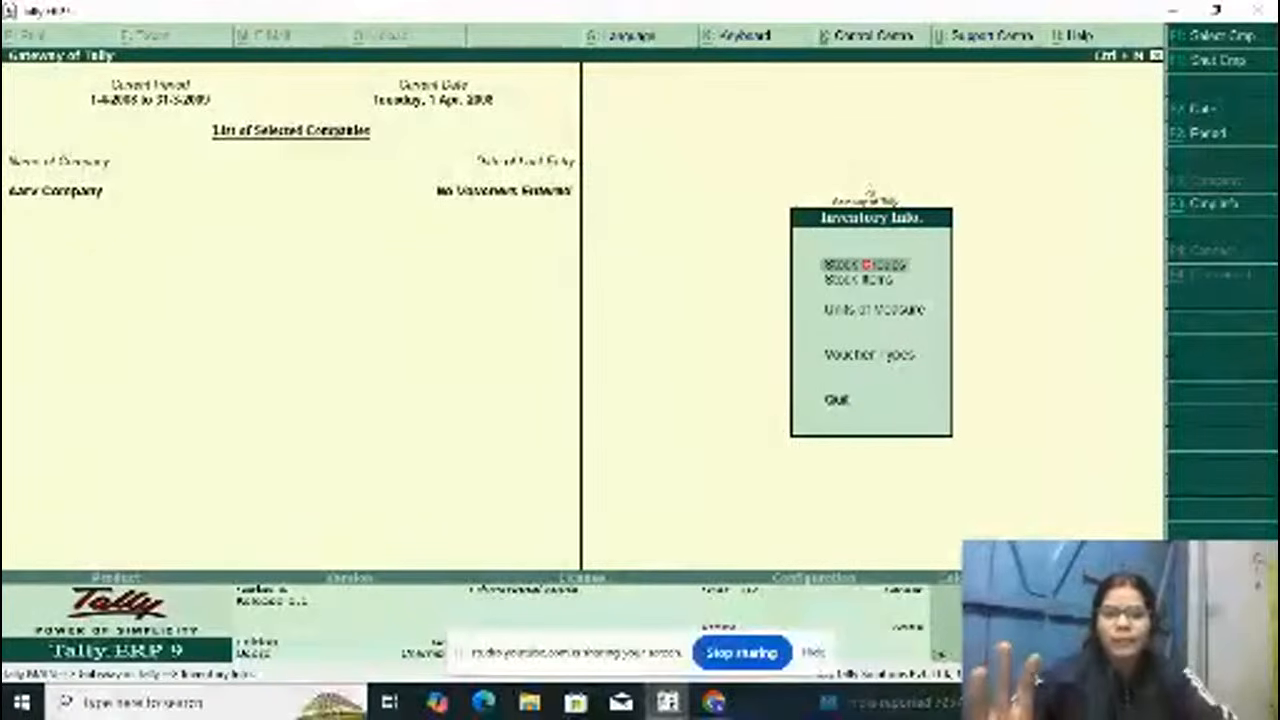
pyautogui.press('Escape')
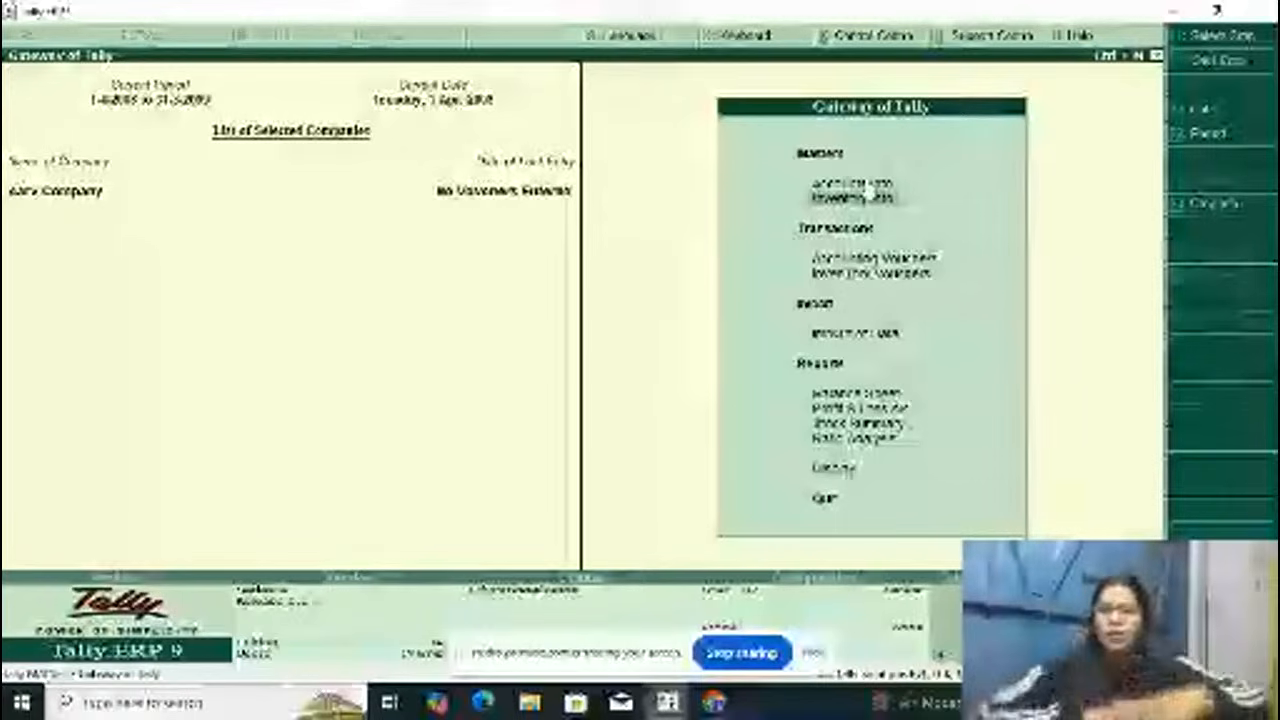
# Step: Open accounting voucher entry and switch the voucher type to Purchase
pyautogui.press('Down')
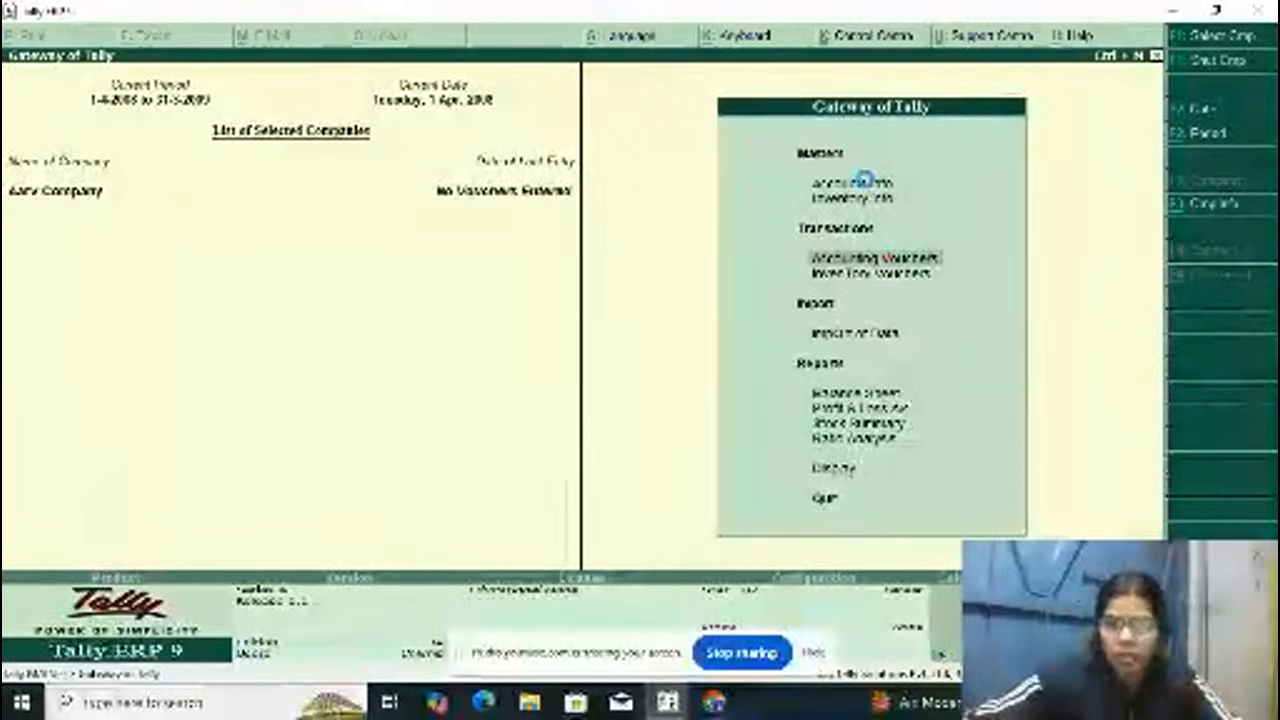
pyautogui.press('Return')
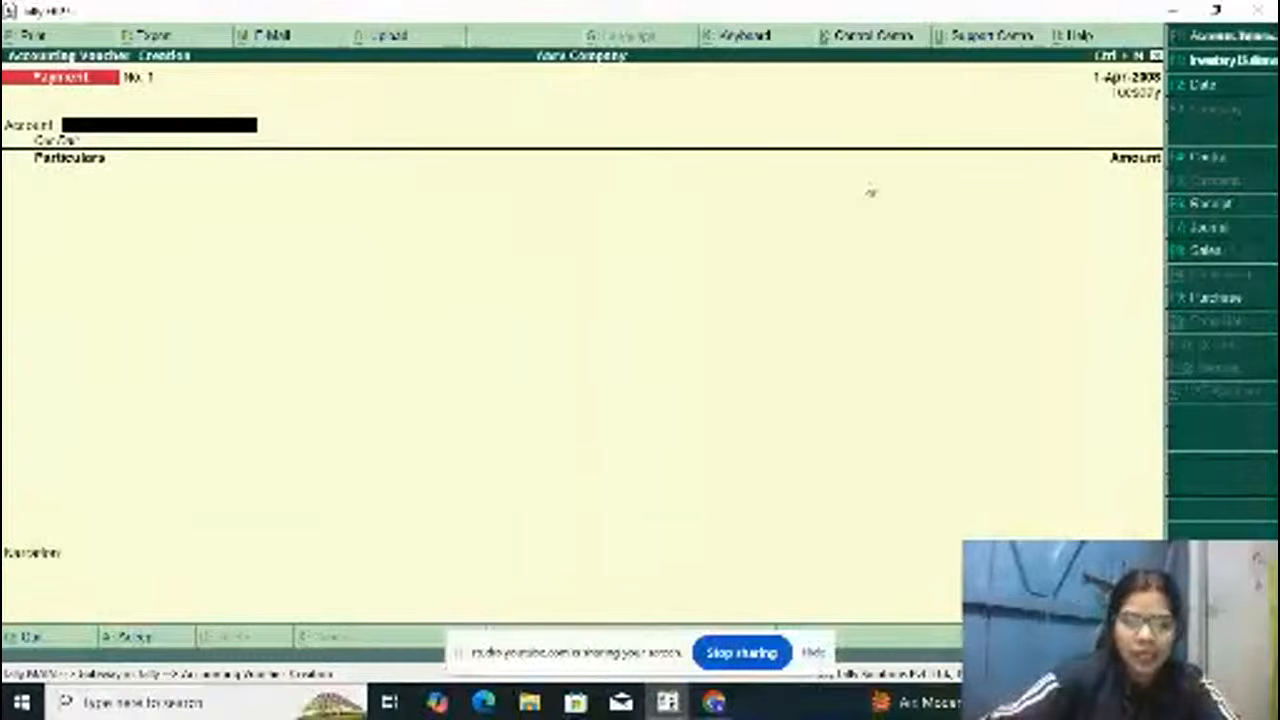
pyautogui.press('F9')
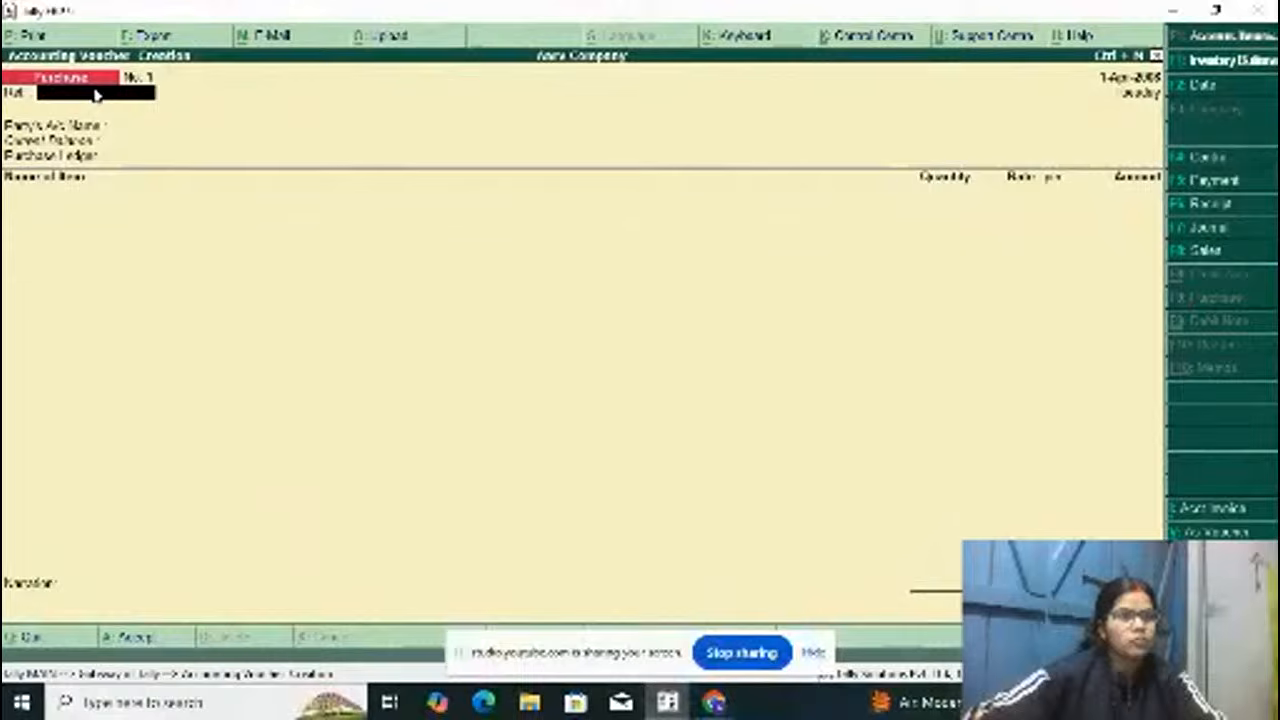
# Step: Leave the purchase voucher's reference blank and start creating a new ledger for the party's account
pyautogui.press('Return')
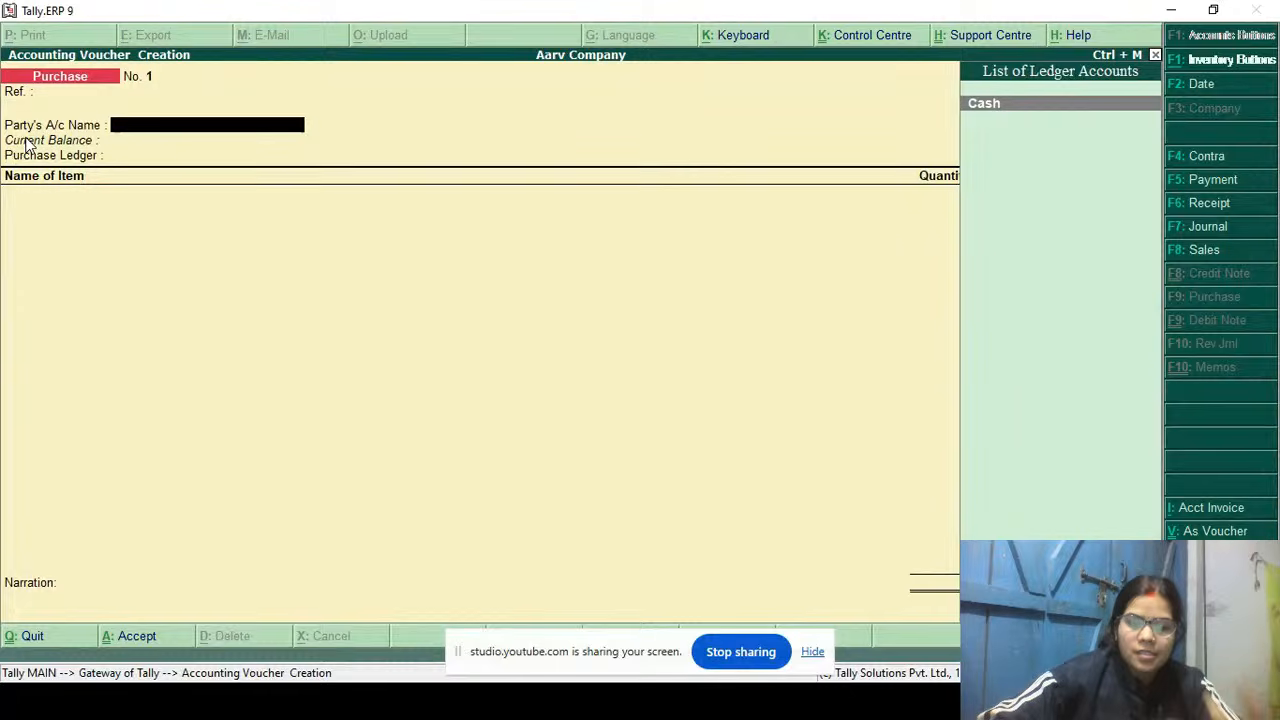
pyautogui.hotkey('alt', 'c')
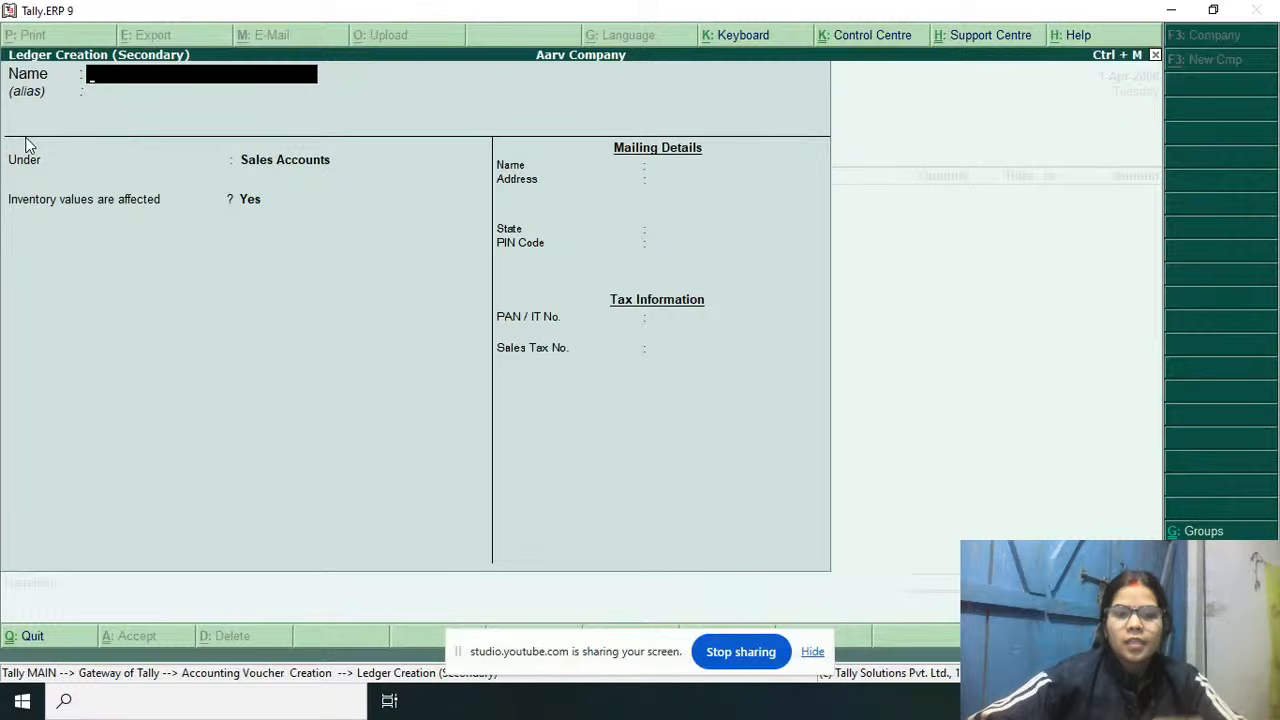
pyautogui.write('Goods')
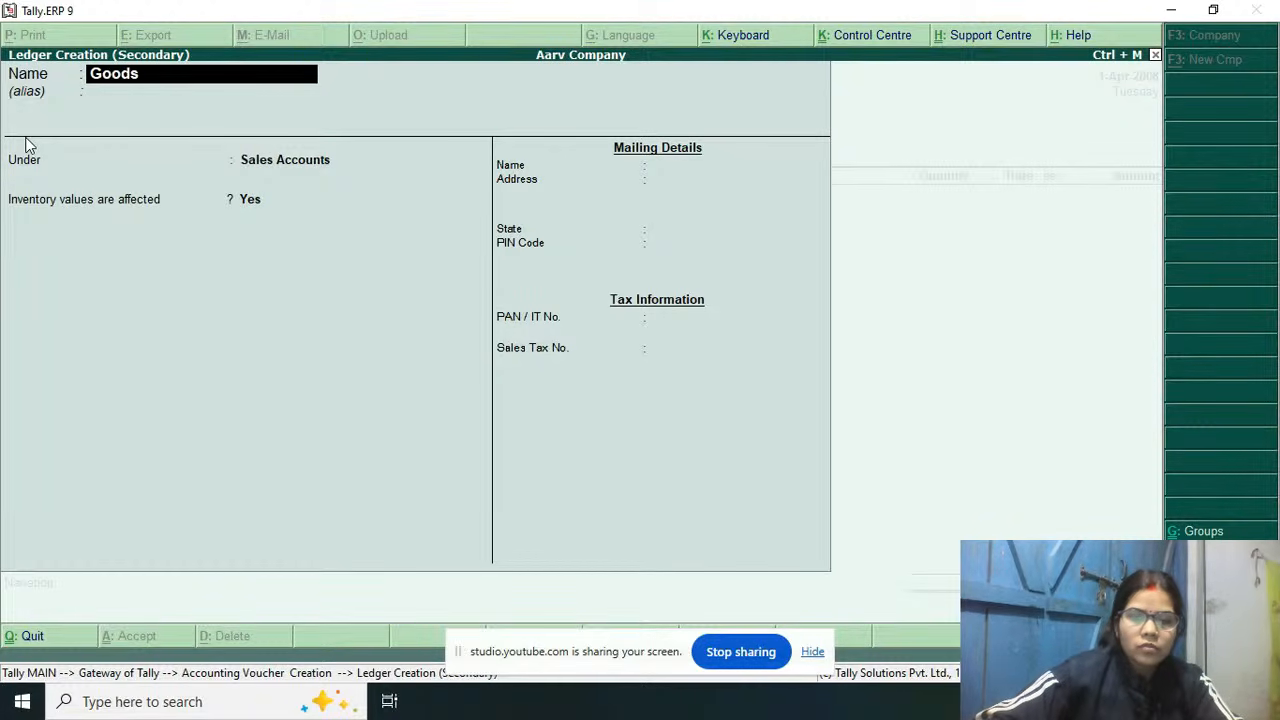
pyautogui.press('BackSpace')
pyautogui.press('BackSpace')
pyautogui.press('BackSpace')
pyautogui.press('BackSpace')
pyautogui.press('BackSpace')
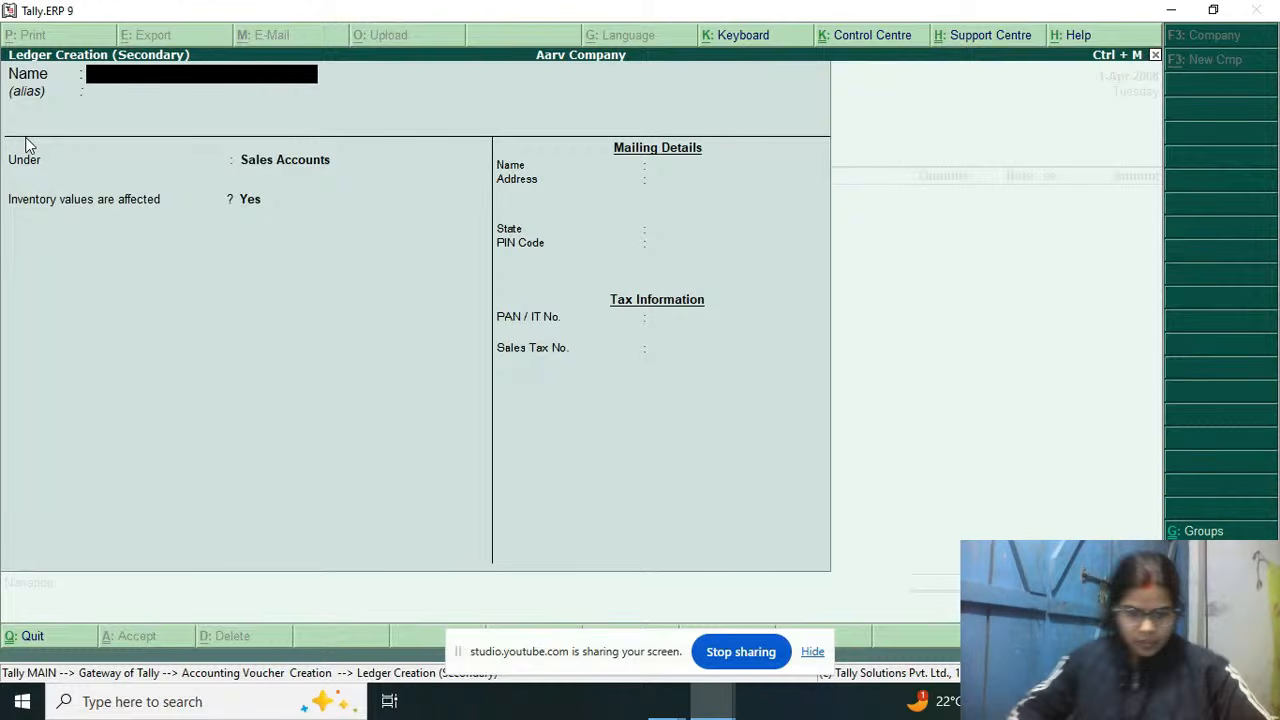
pyautogui.write('R')
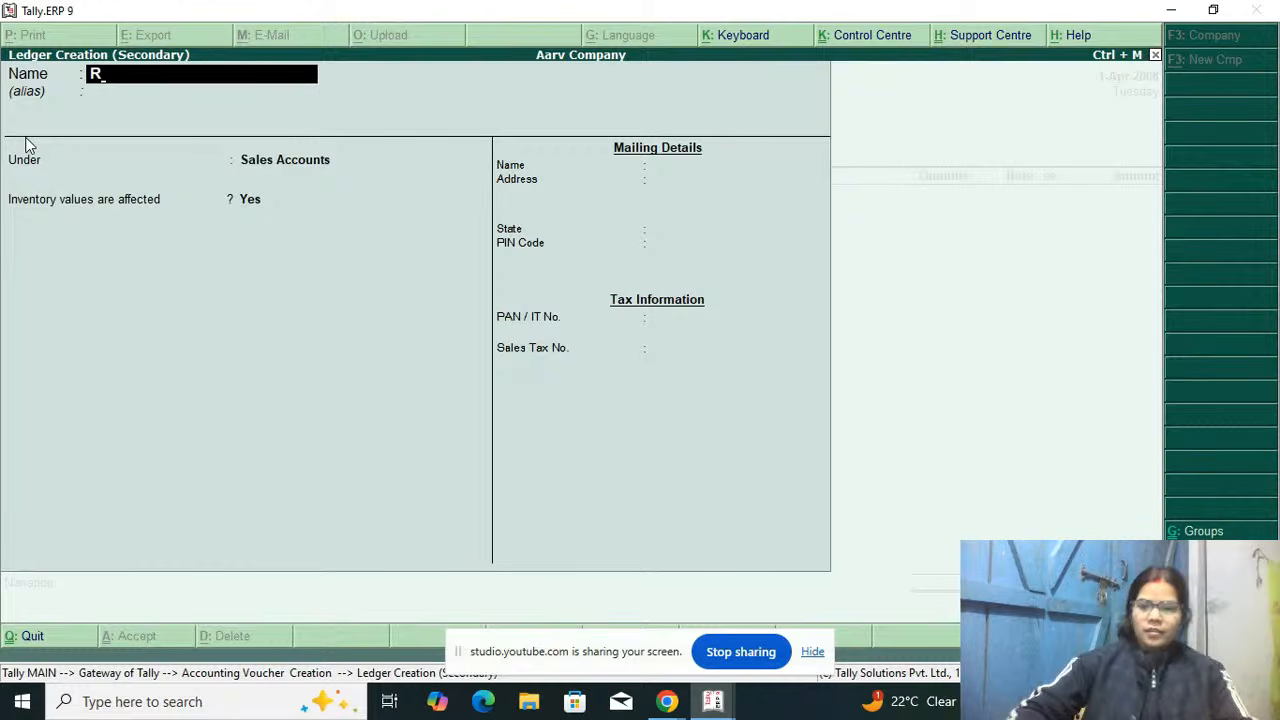
pyautogui.press('BackSpace')
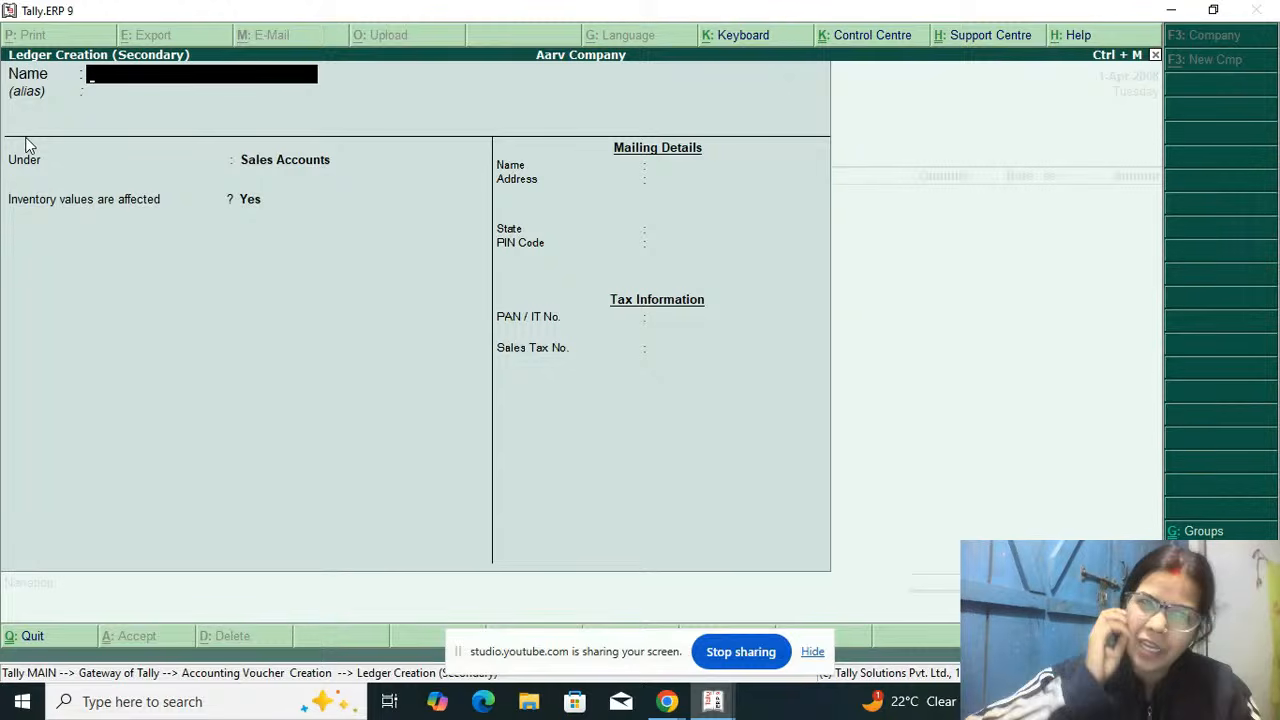
# Step: Name the new party ledger Lucky Sweet
pyautogui.write('Luck')
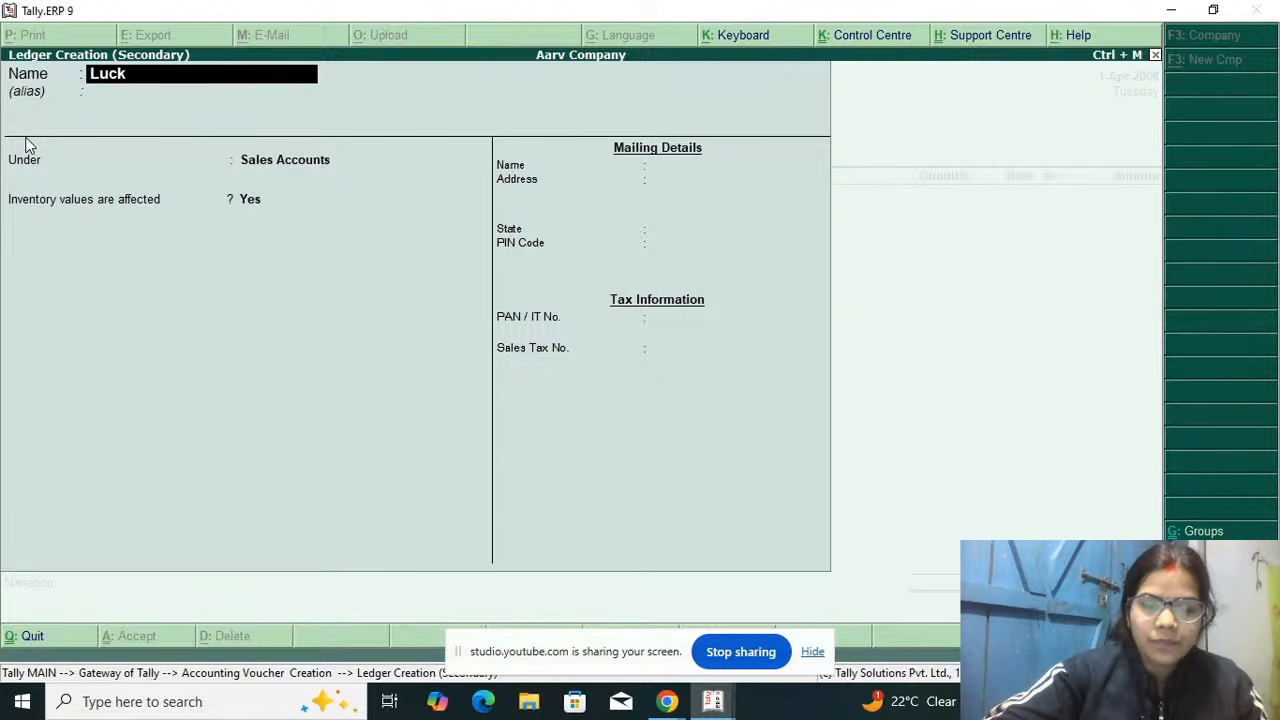
pyautogui.write('y Sweer')
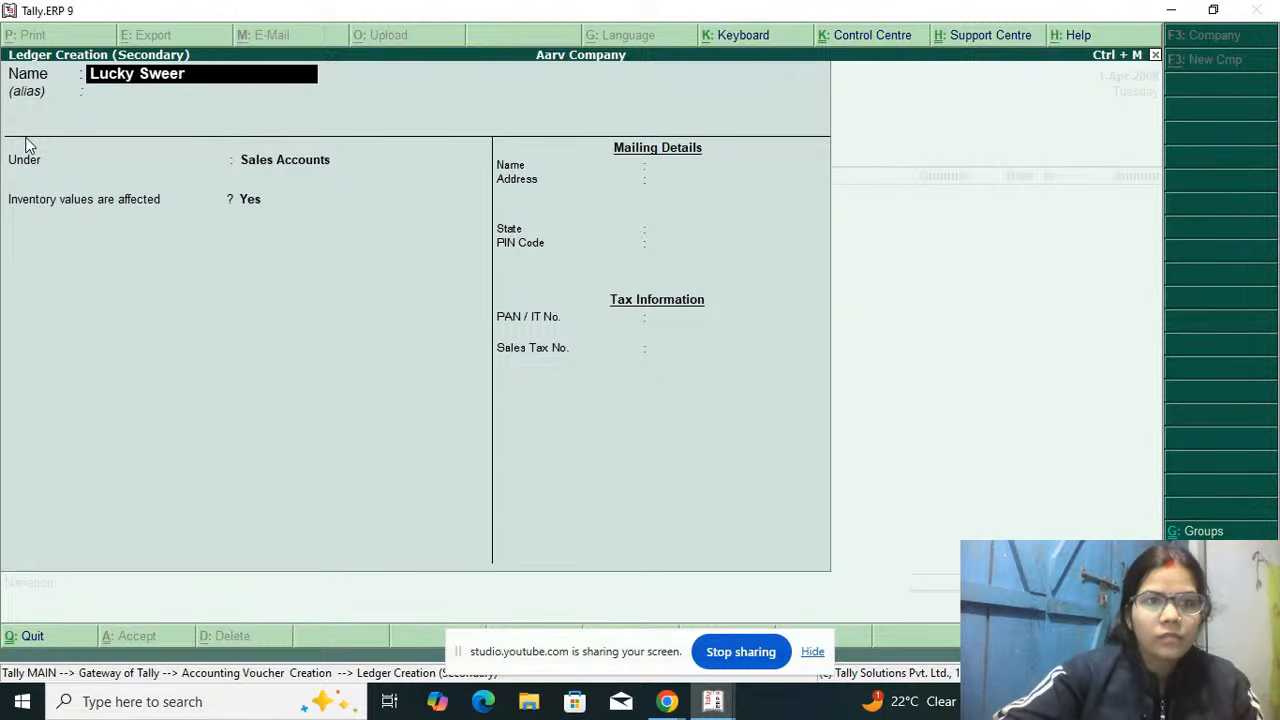
pyautogui.press('BackSpace')
pyautogui.write('t')
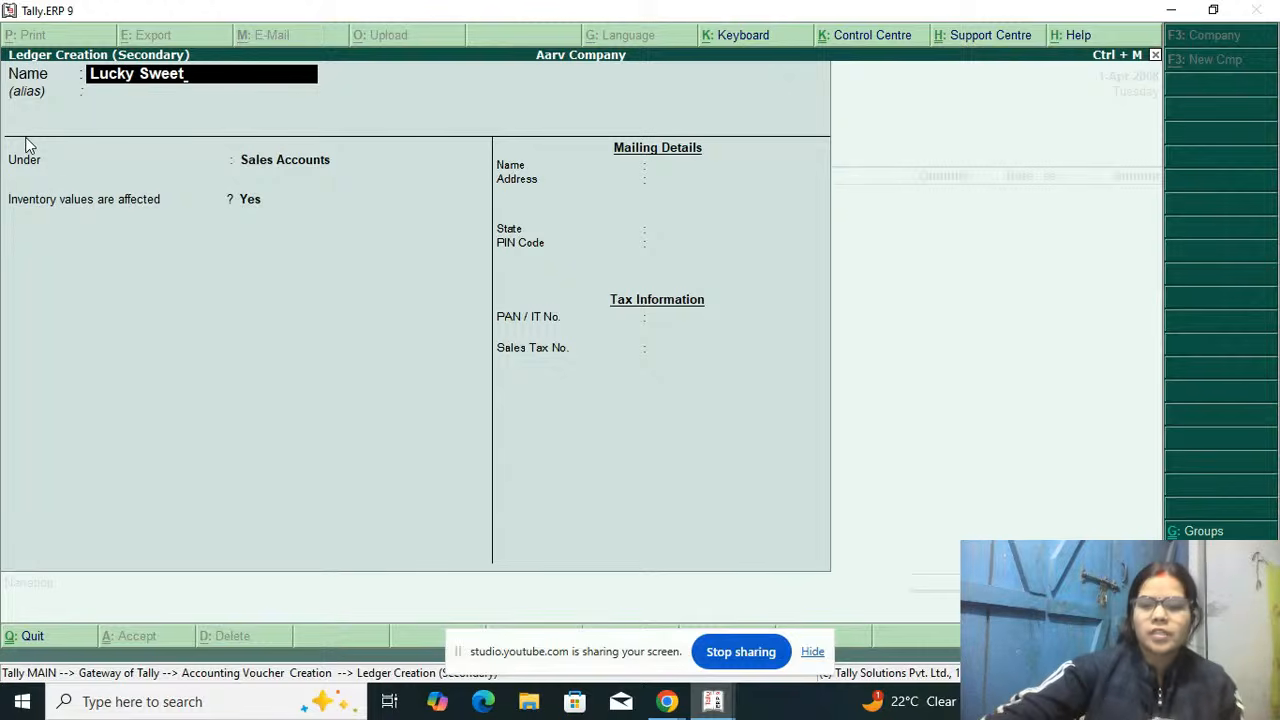
pyautogui.press('Return')
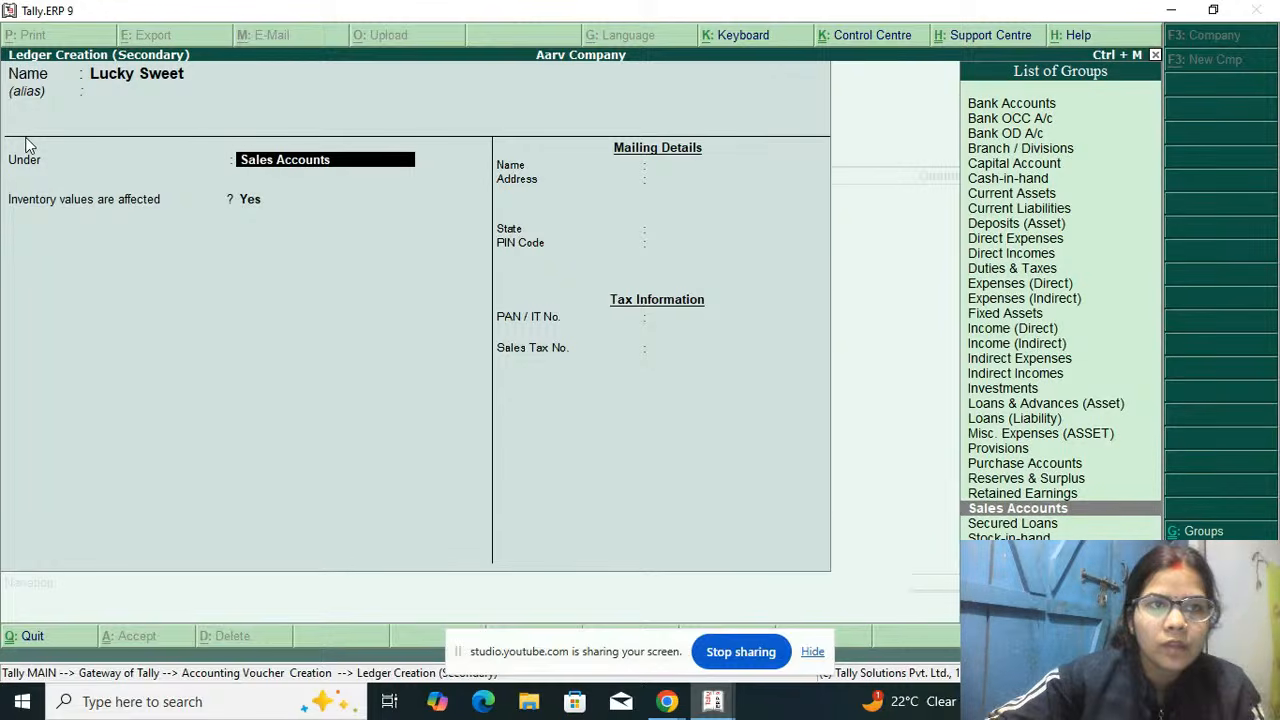
# Step: Place the Lucky Sweet ledger under Sundry Creditors, with bill-by-bill balances Yes, no default credit period and inventory values affected No
pyautogui.write('S')
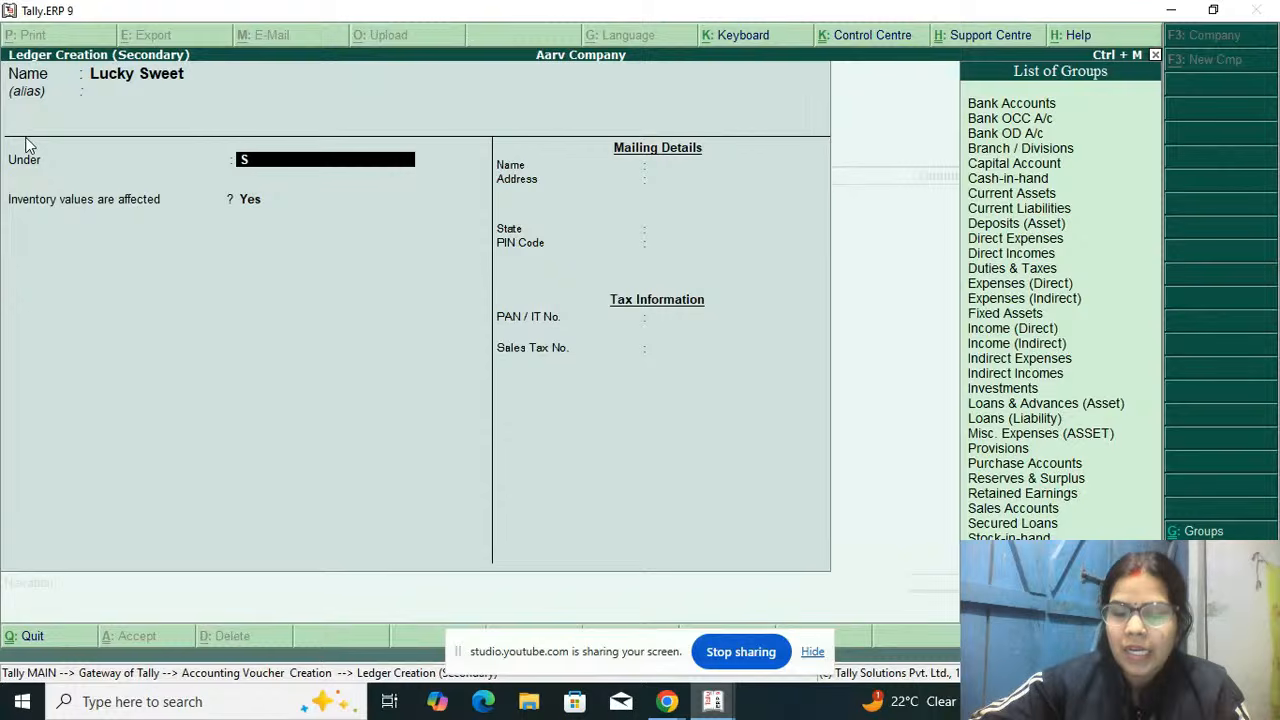
pyautogui.press('Return')
# Step: Leave the Lucky Sweet ledger's address, PIN code and tax details blank, keep state Not Applicable, and save the ledger
pyautogui.press('Return')
pyautogui.press('Return')
pyautogui.press('Return')
pyautogui.press('Return')
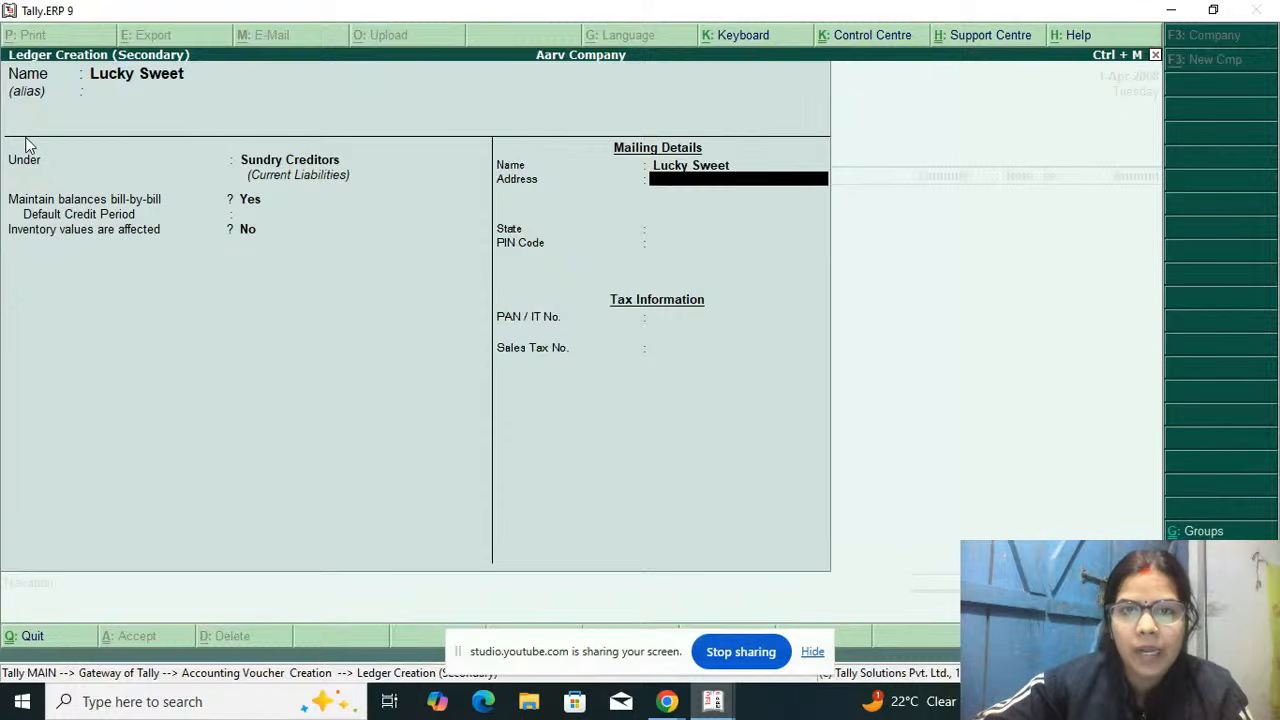
pyautogui.press('Return')
pyautogui.press('Return')
pyautogui.press('Return')
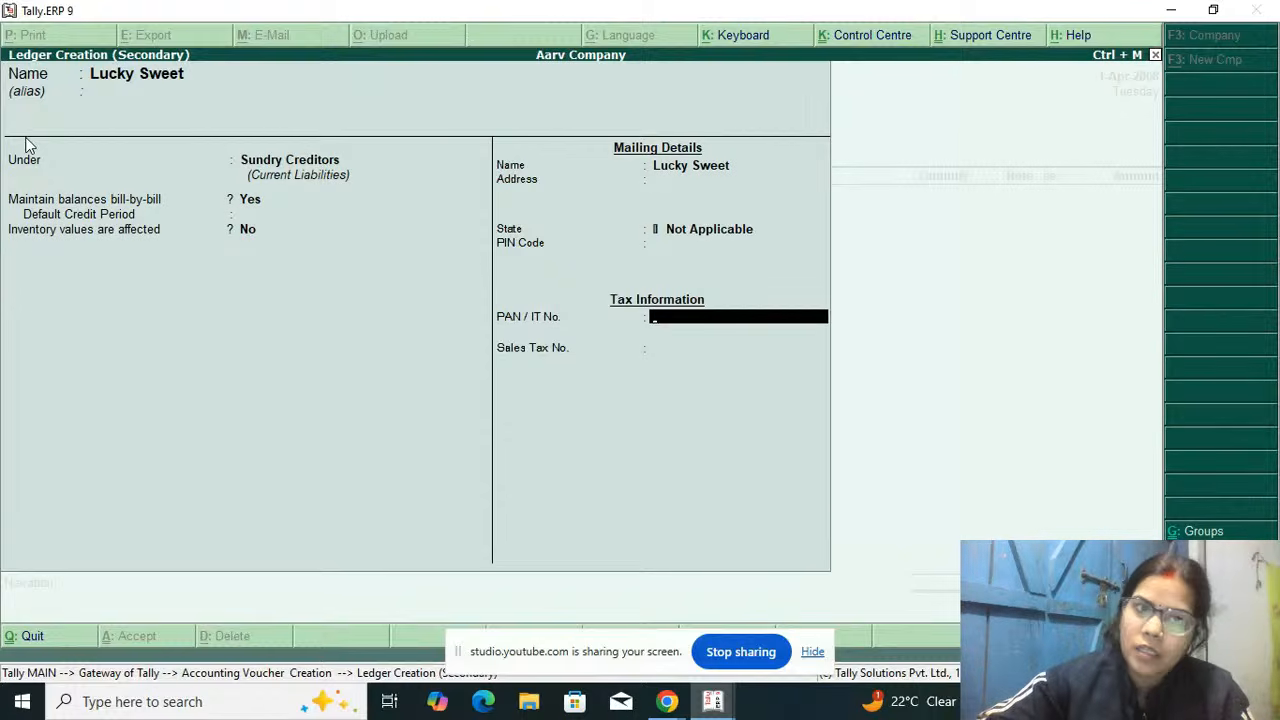
pyautogui.press('Return')
pyautogui.press('Return')
# Step: Accept the supplier's details for Lucky Sweet and choose Goods Purchase as the voucher's purchase ledger
pyautogui.press('Return')
pyautogui.press('Return')
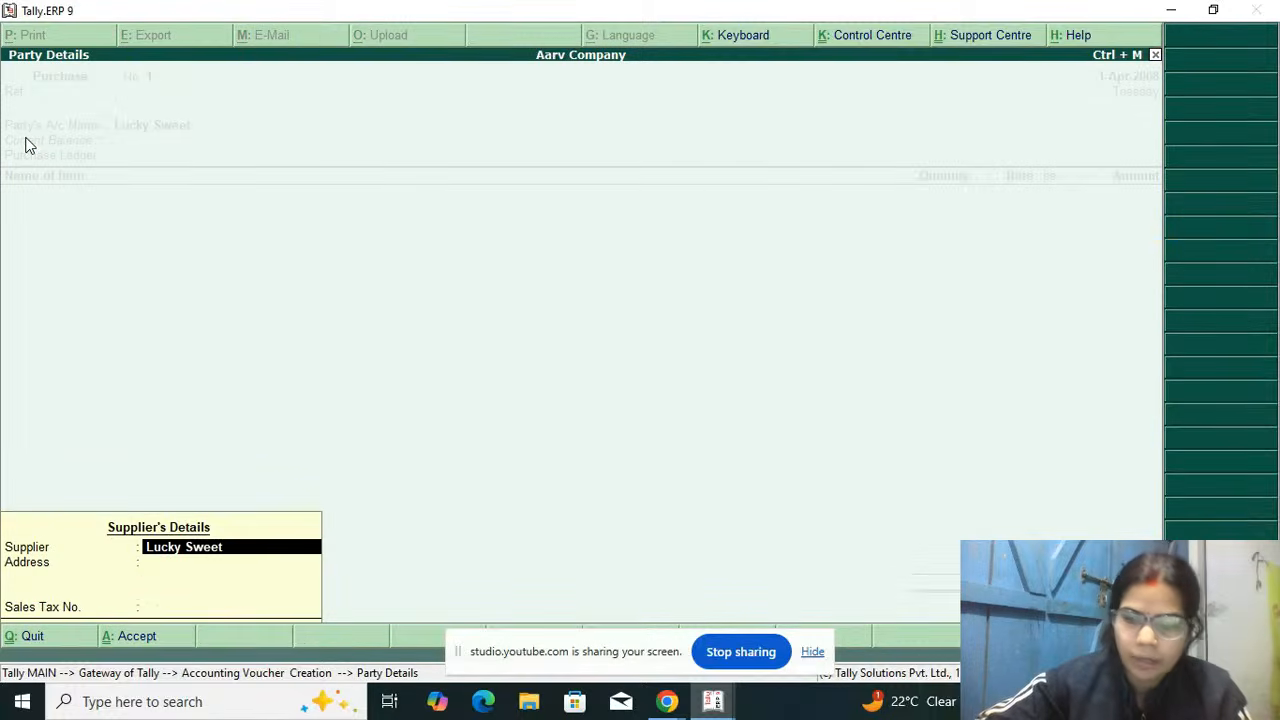
pyautogui.press('Return')
pyautogui.press('Return')
pyautogui.press('Return')
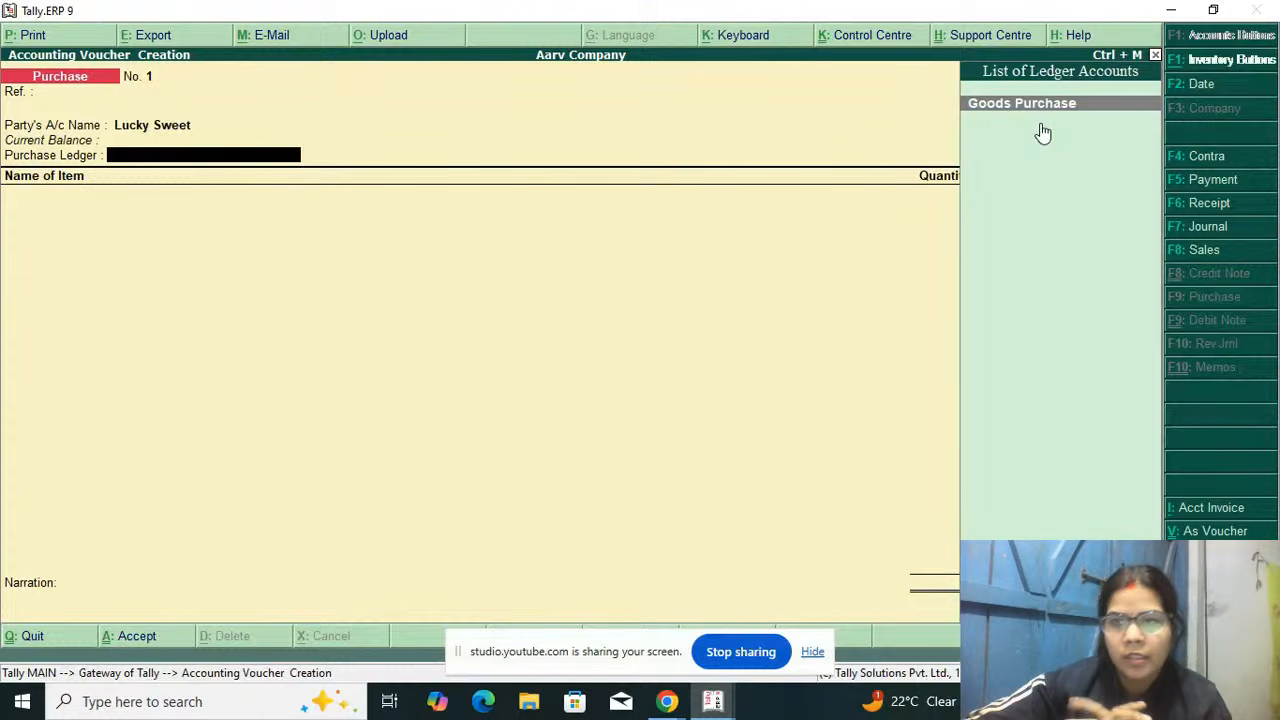
pyautogui.press('Return')
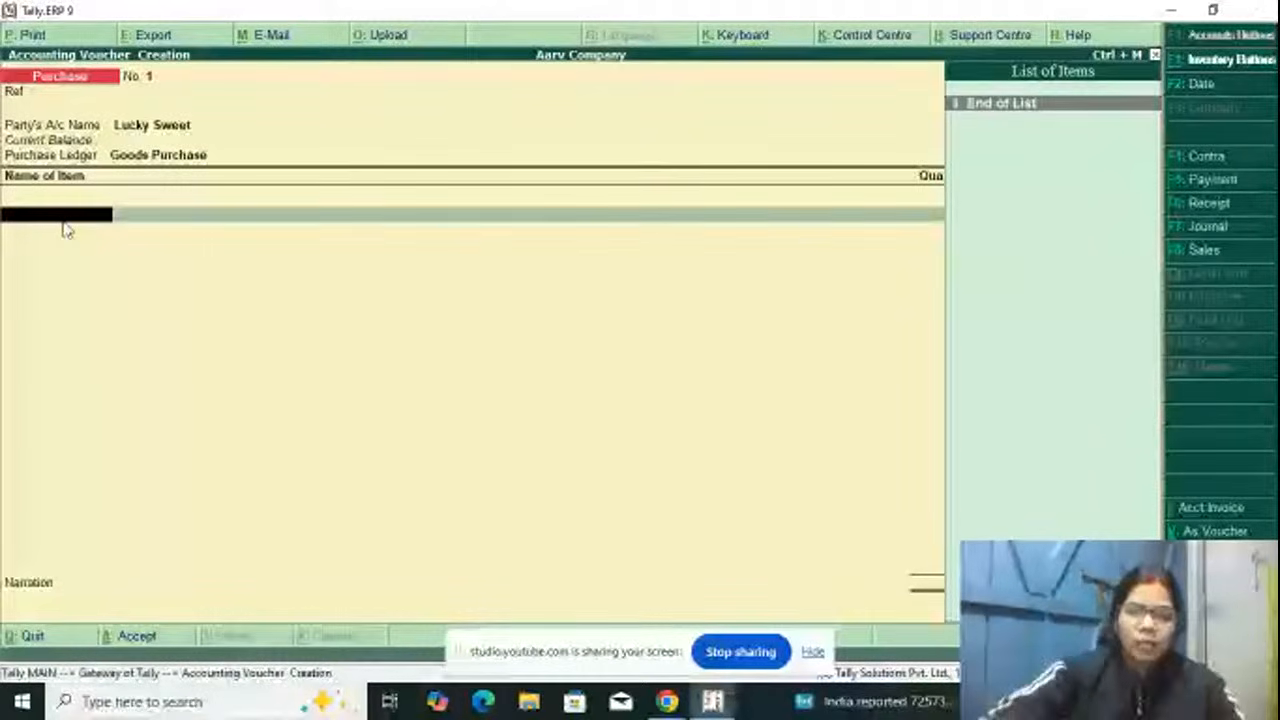
# Step: Start creating a stock item from the voucher's first item line and name it Kalakand Sweet
pyautogui.hotkey('alt', 'c')
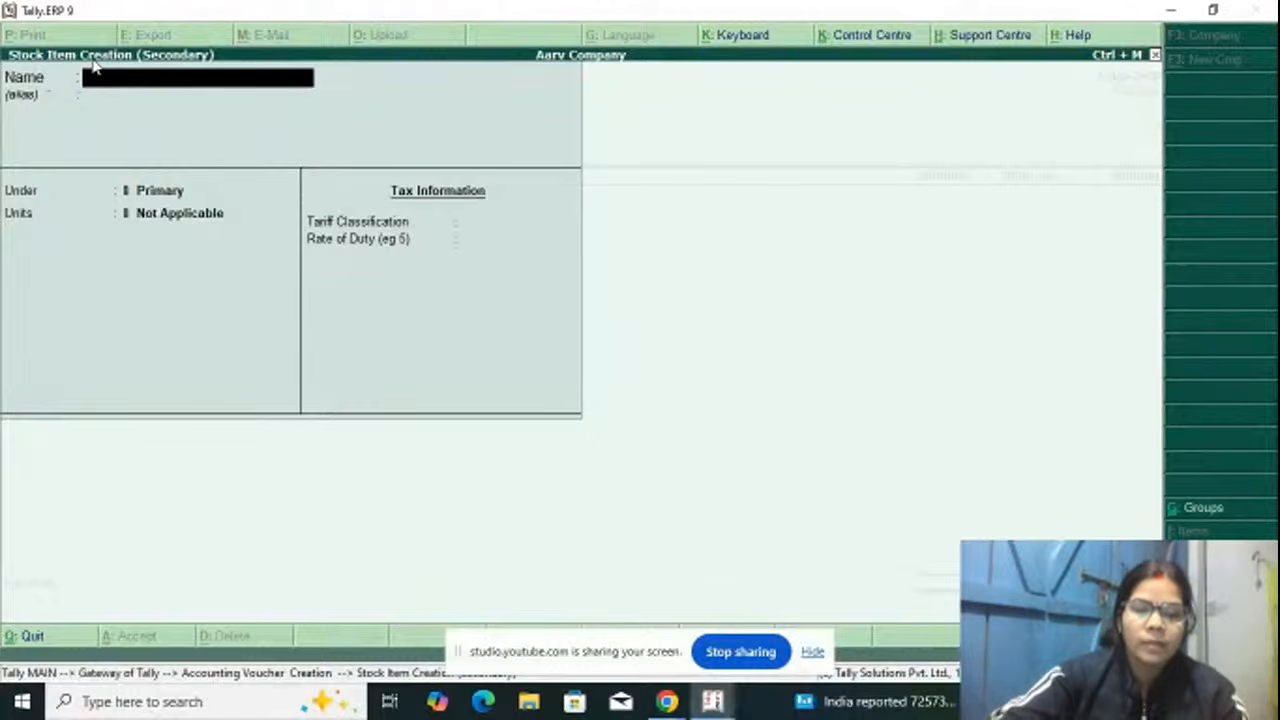
pyautogui.write('Kala')
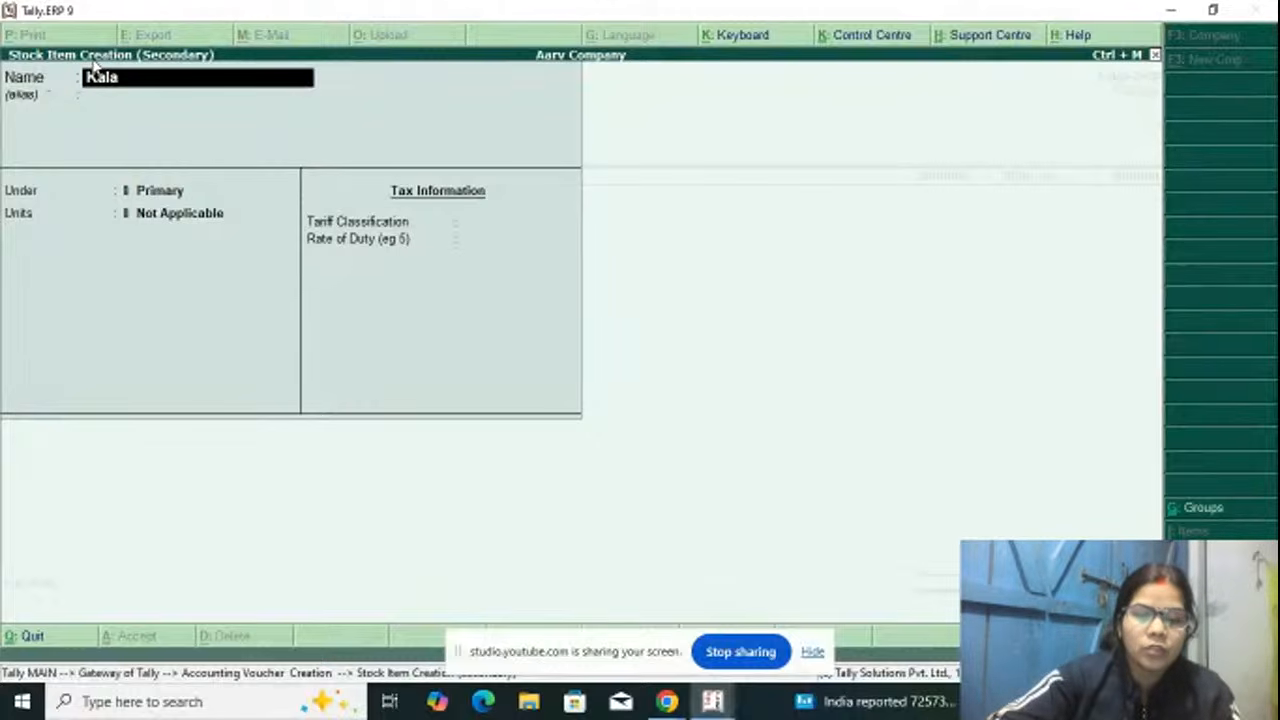
pyautogui.write('kan')
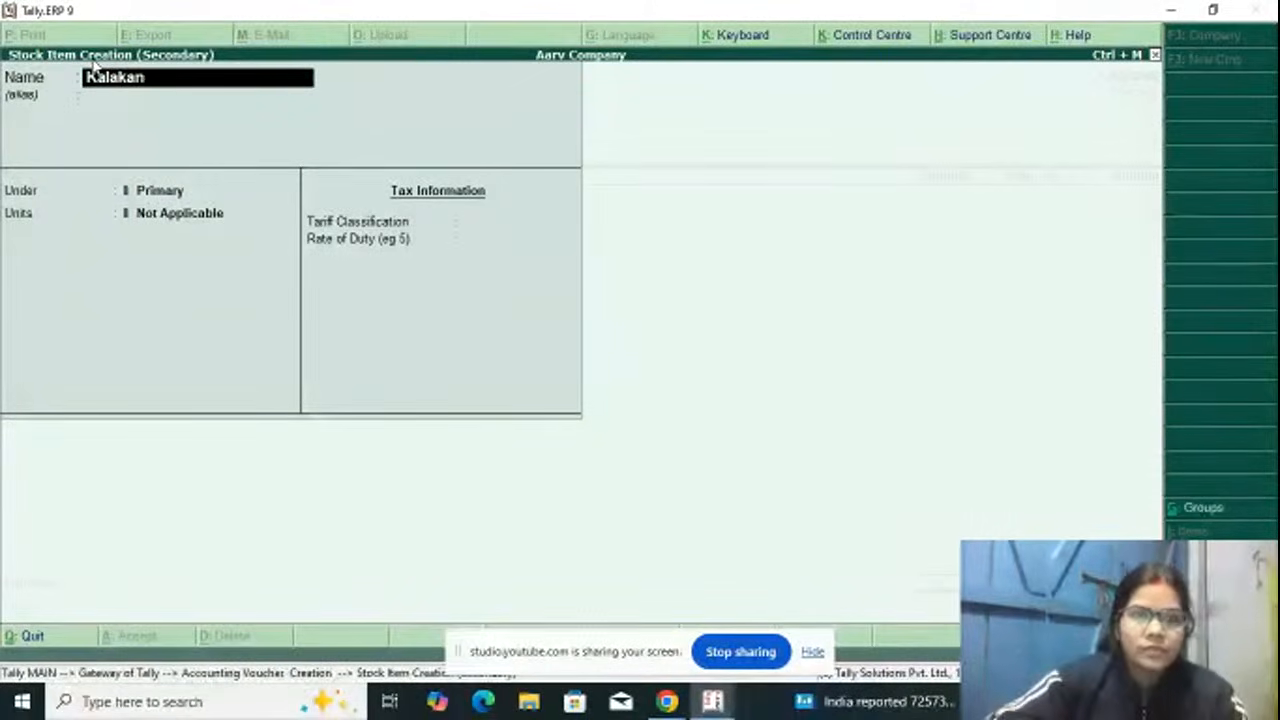
pyautogui.write('d S')
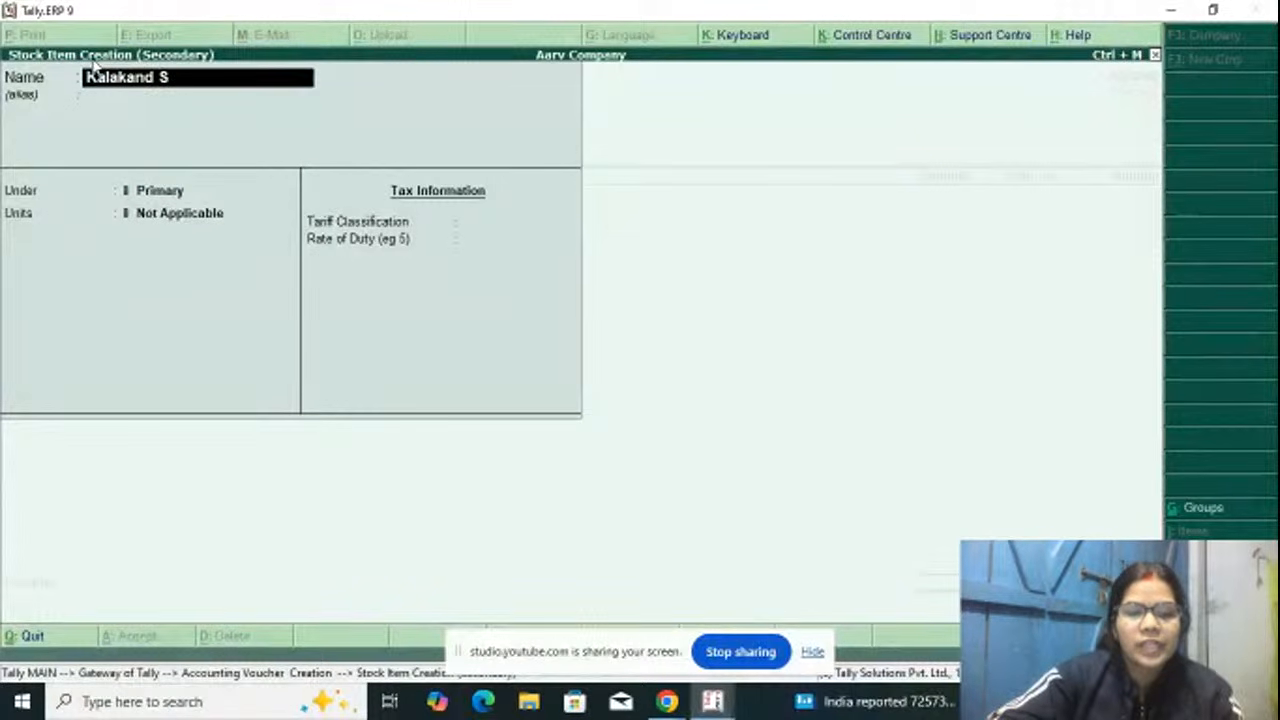
pyautogui.write('wet')
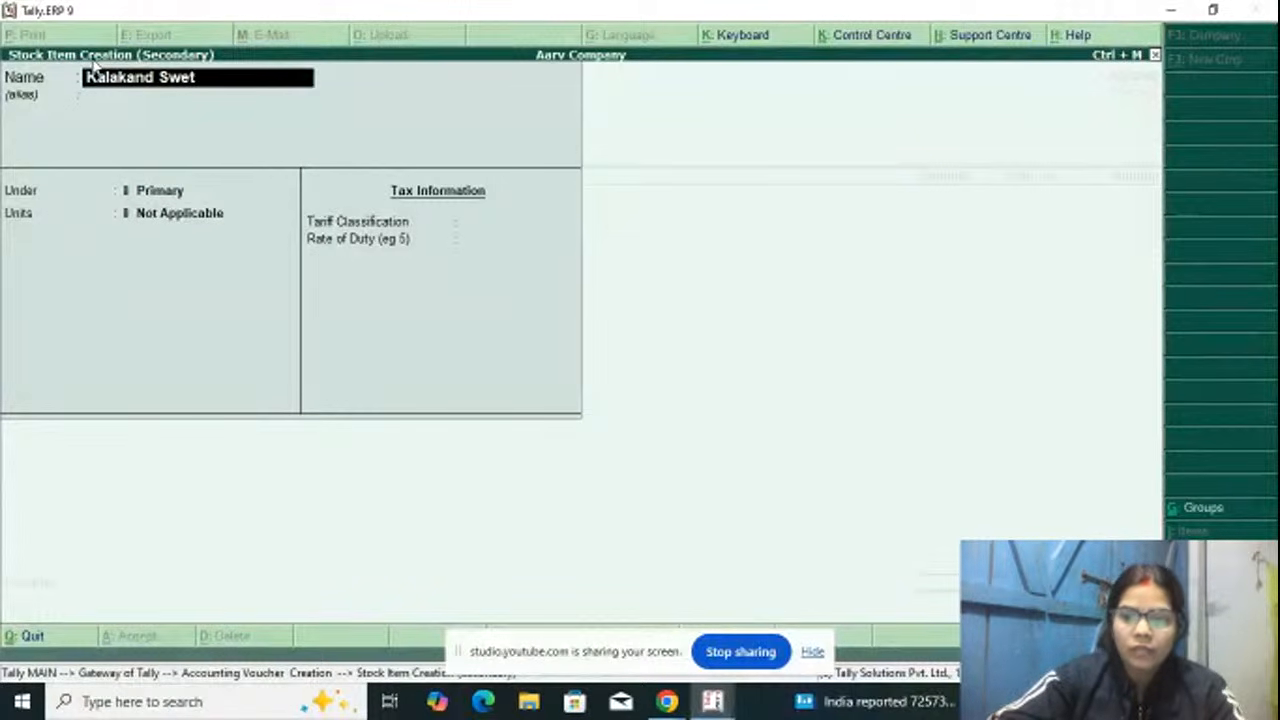
pyautogui.press('BackSpace')
pyautogui.write('et')
pyautogui.press('Return')
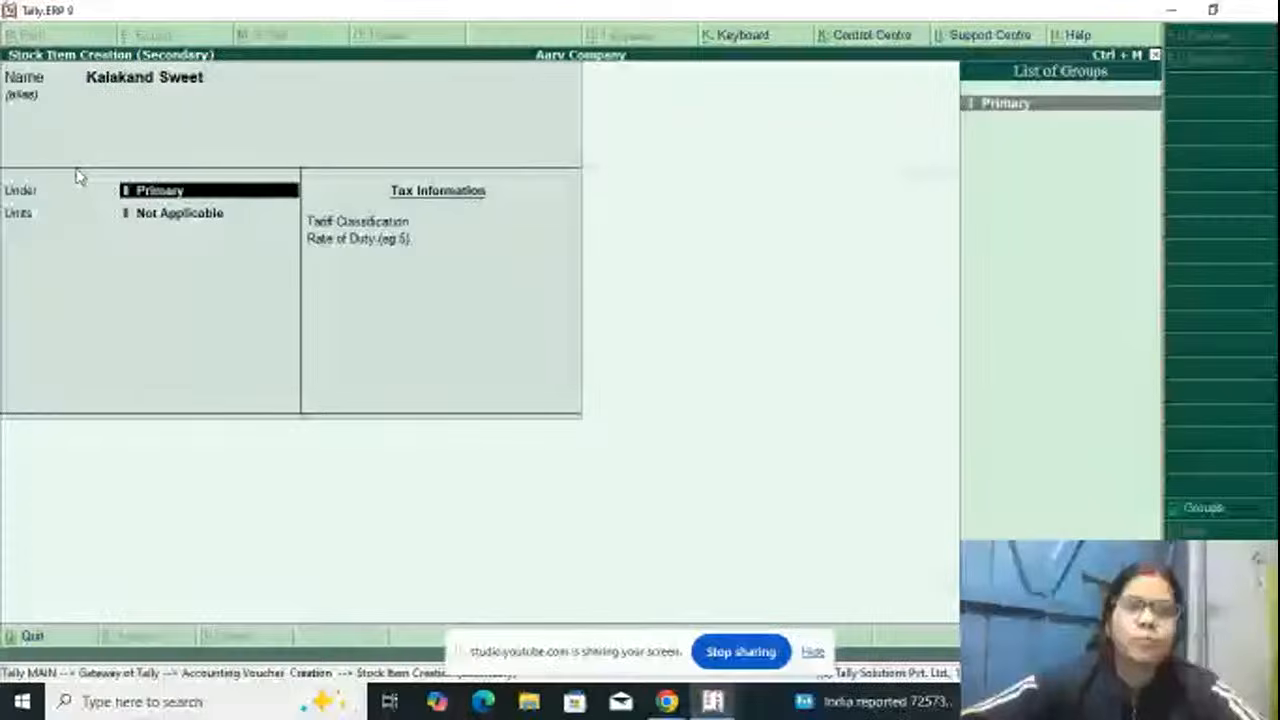
# Step: Create a stock group named Sweet under Primary, with adding item quantities set to No, for the Kalakand Sweet item
pyautogui.hotkey('alt', 'c')
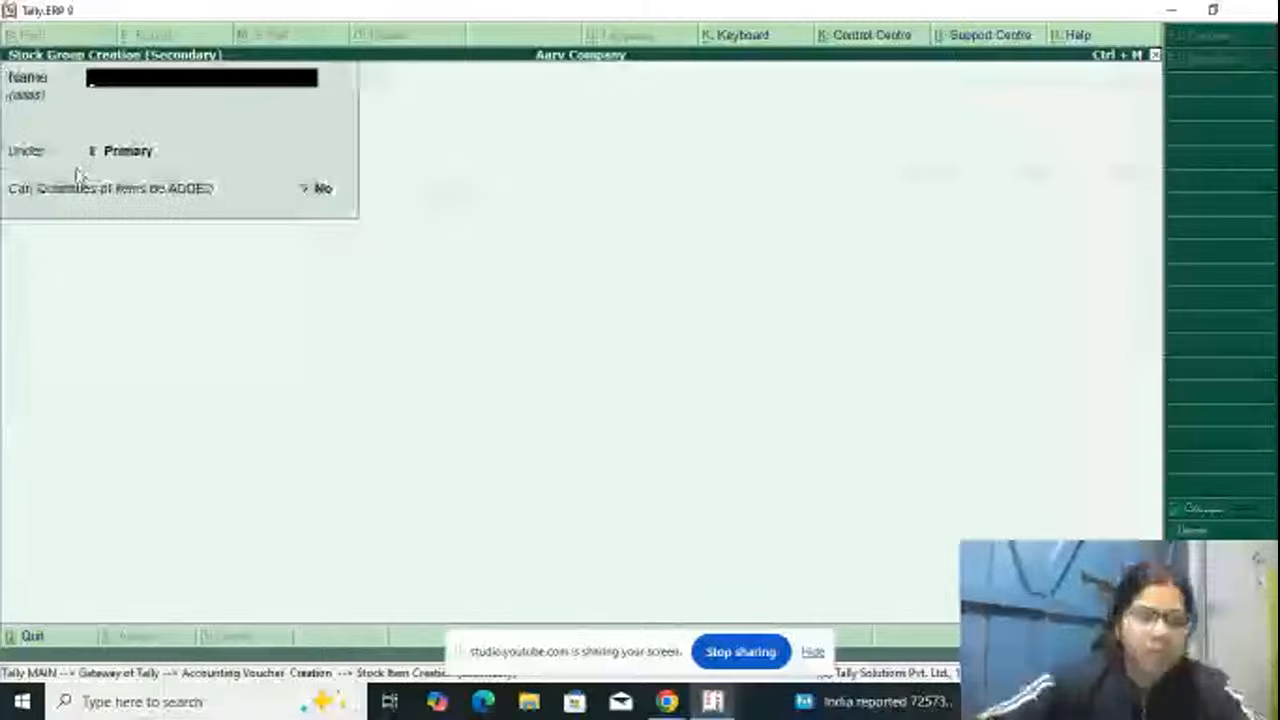
pyautogui.write('Seet')
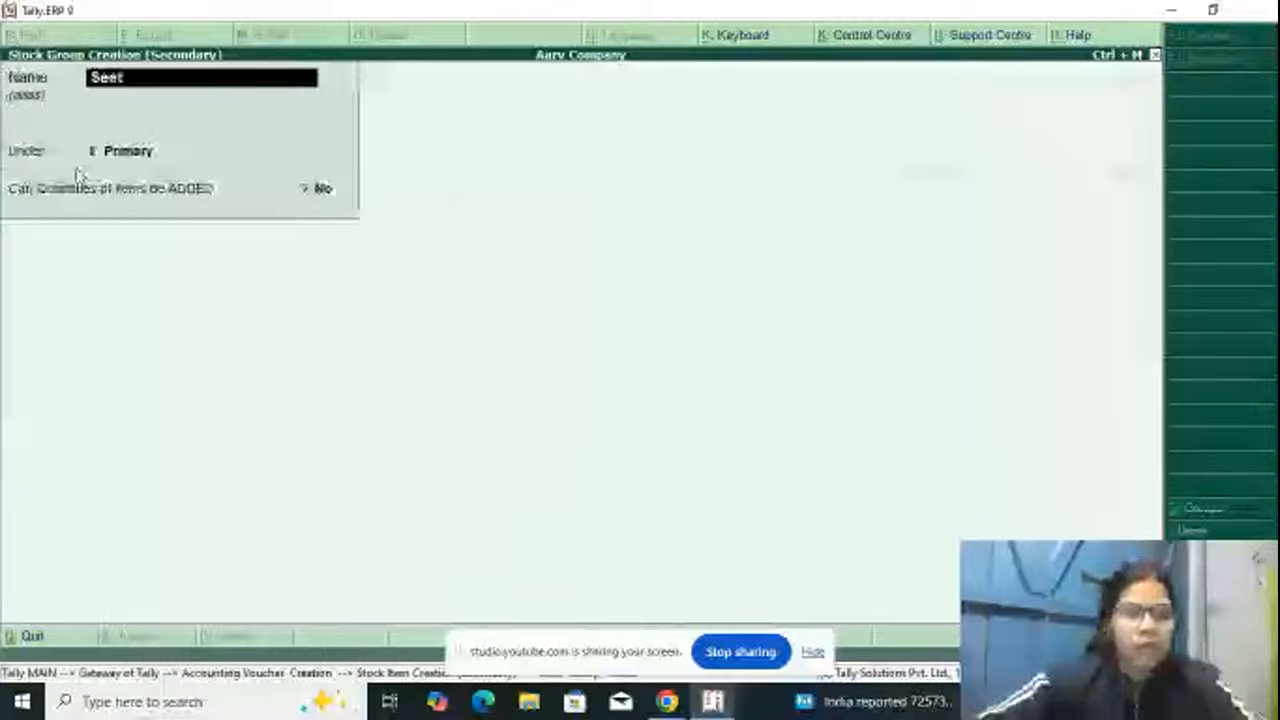
pyautogui.press('BackSpace')
pyautogui.press('BackSpace')
pyautogui.press('BackSpace')
pyautogui.write('weet')
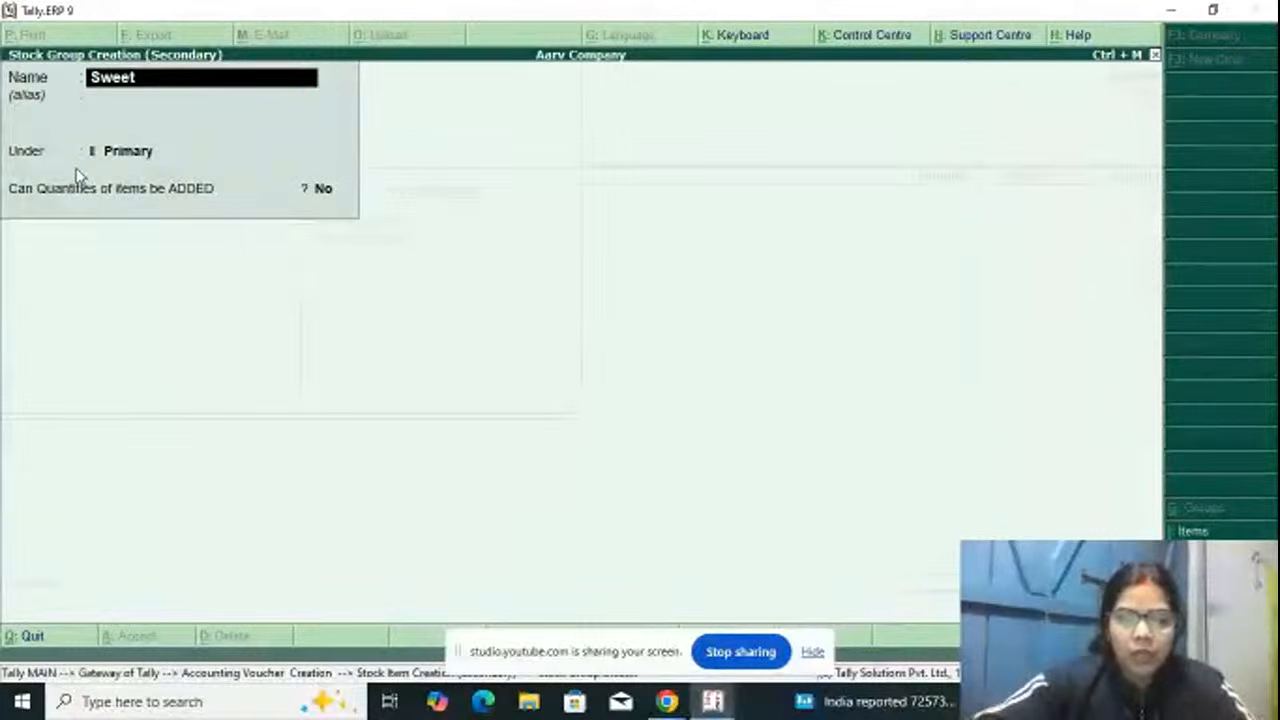
pyautogui.press('Return')
pyautogui.press('Return')
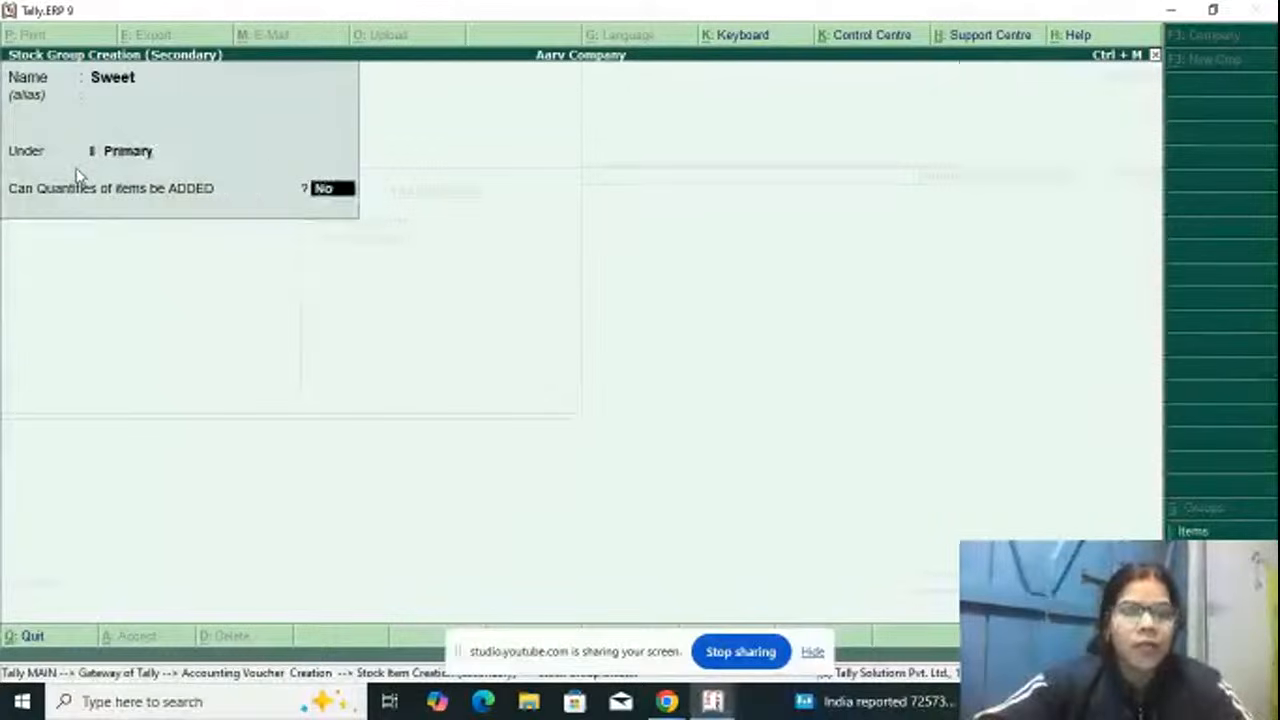
pyautogui.press('Return')
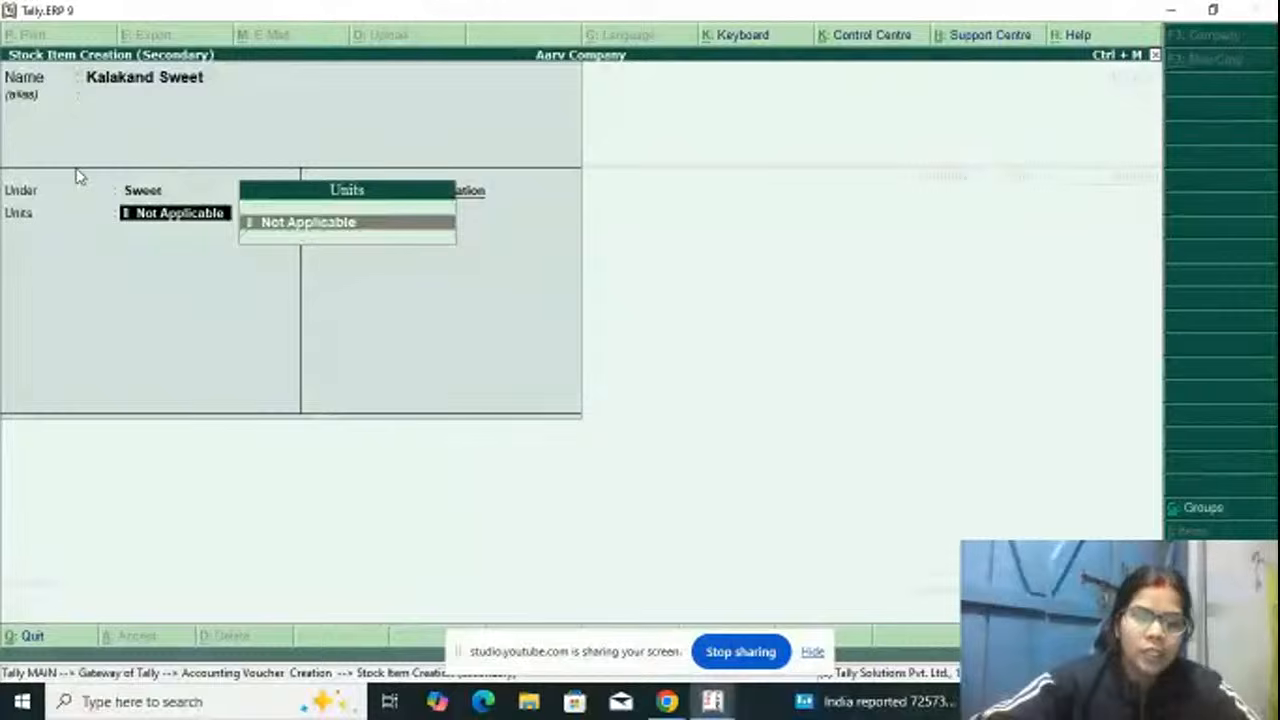
# Step: Create a simple unit with symbol kg, no formal name and 0 decimal places for the Kalakand Sweet item
pyautogui.hotkey('alt', 'c')
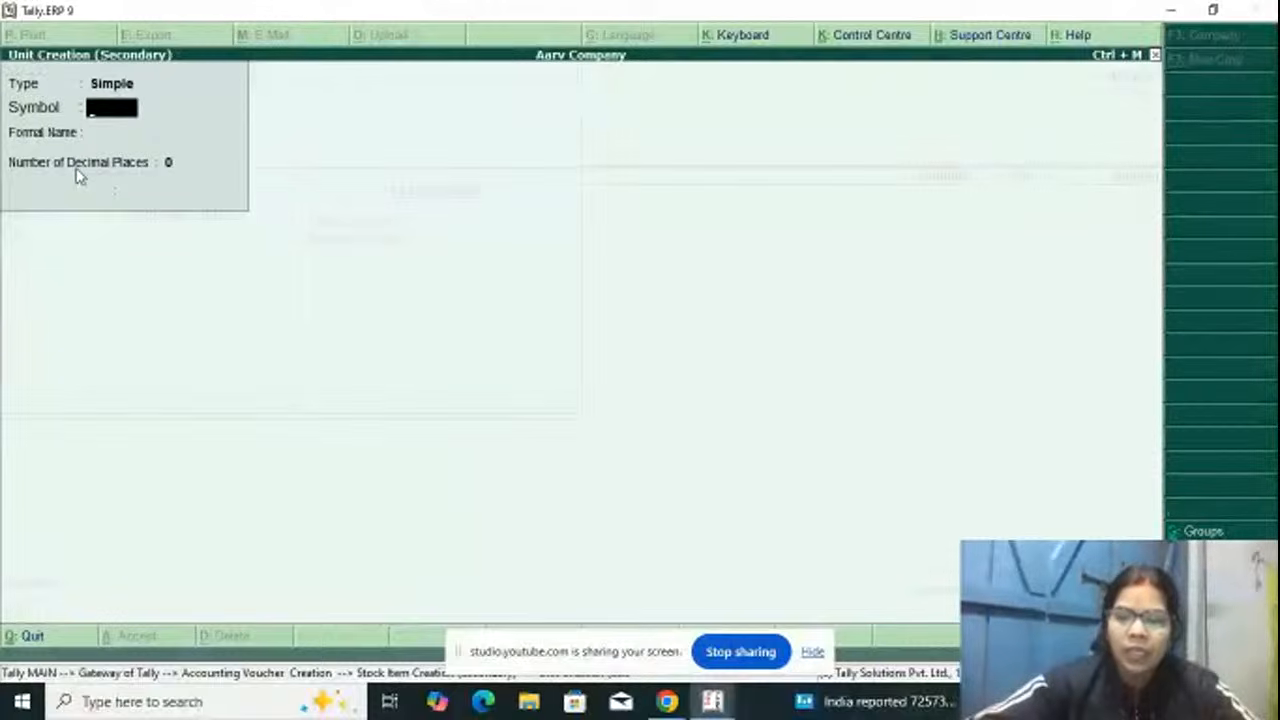
pyautogui.write('kg')
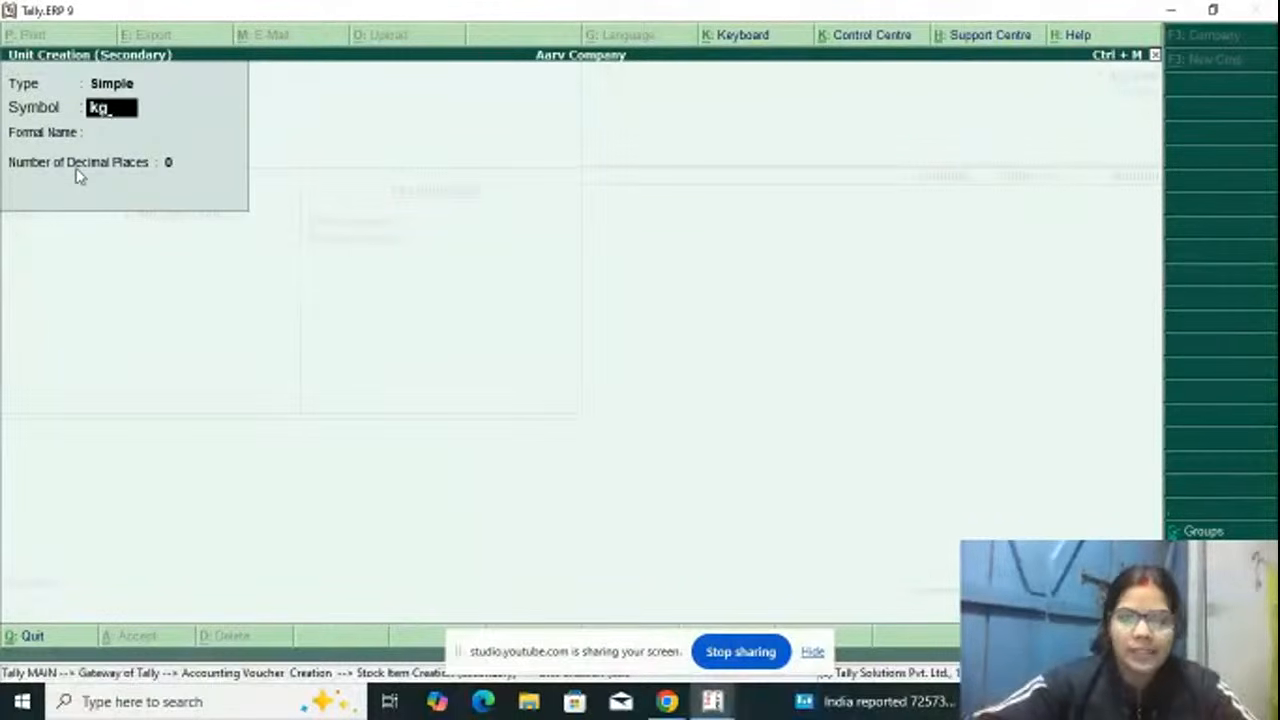
pyautogui.press('Return')
# Step: Keep Kalakand Sweet's tariff classification Not Applicable, leave its rate of duty blank, and save the stock item
pyautogui.press('Return')
pyautogui.press('Return')
pyautogui.press('Return')
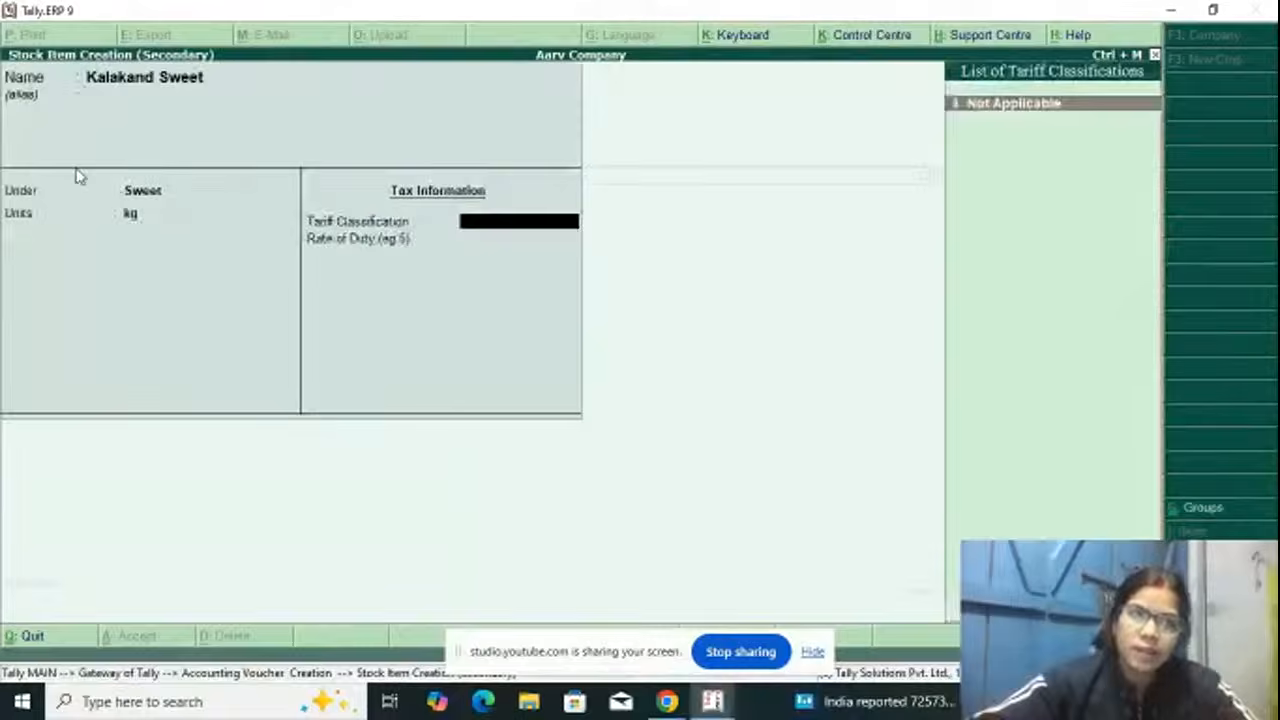
pyautogui.press('Return')
pyautogui.press('Return')
pyautogui.press('Return')
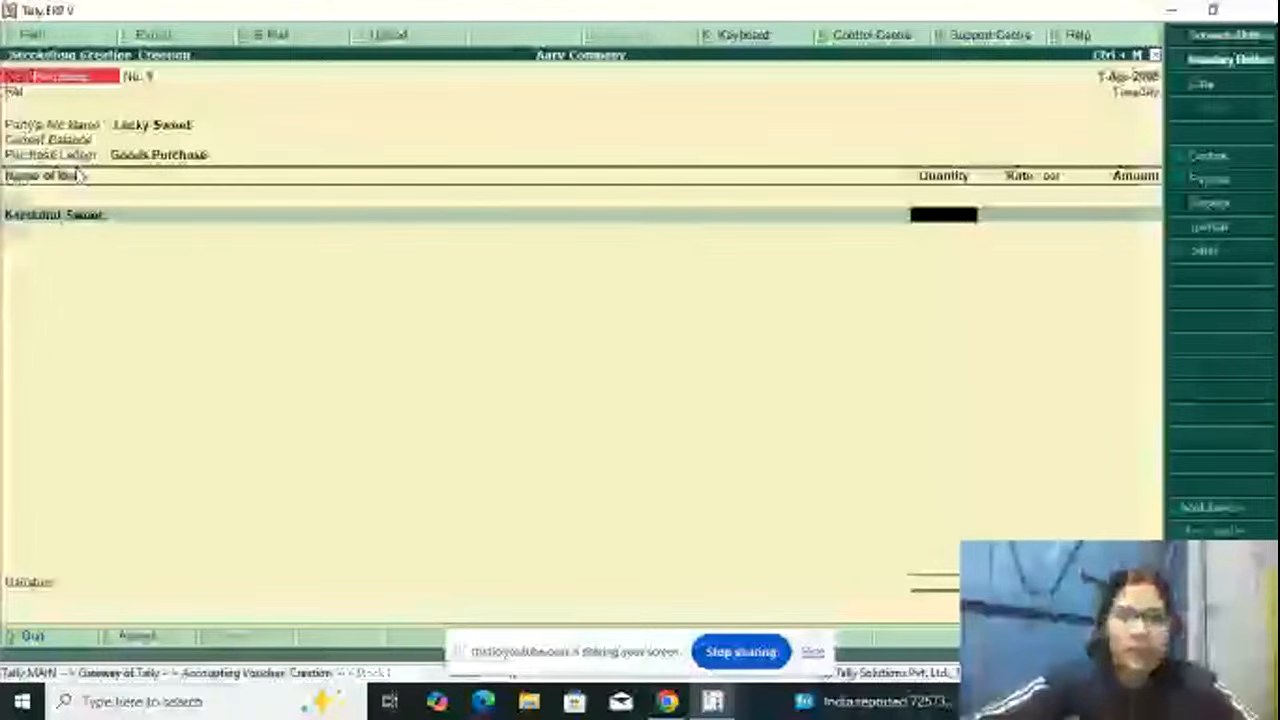
# Step: Enter a quantity of 40 kg at a rate of 450 per kg for Kalakand Sweet
pyautogui.write('40')
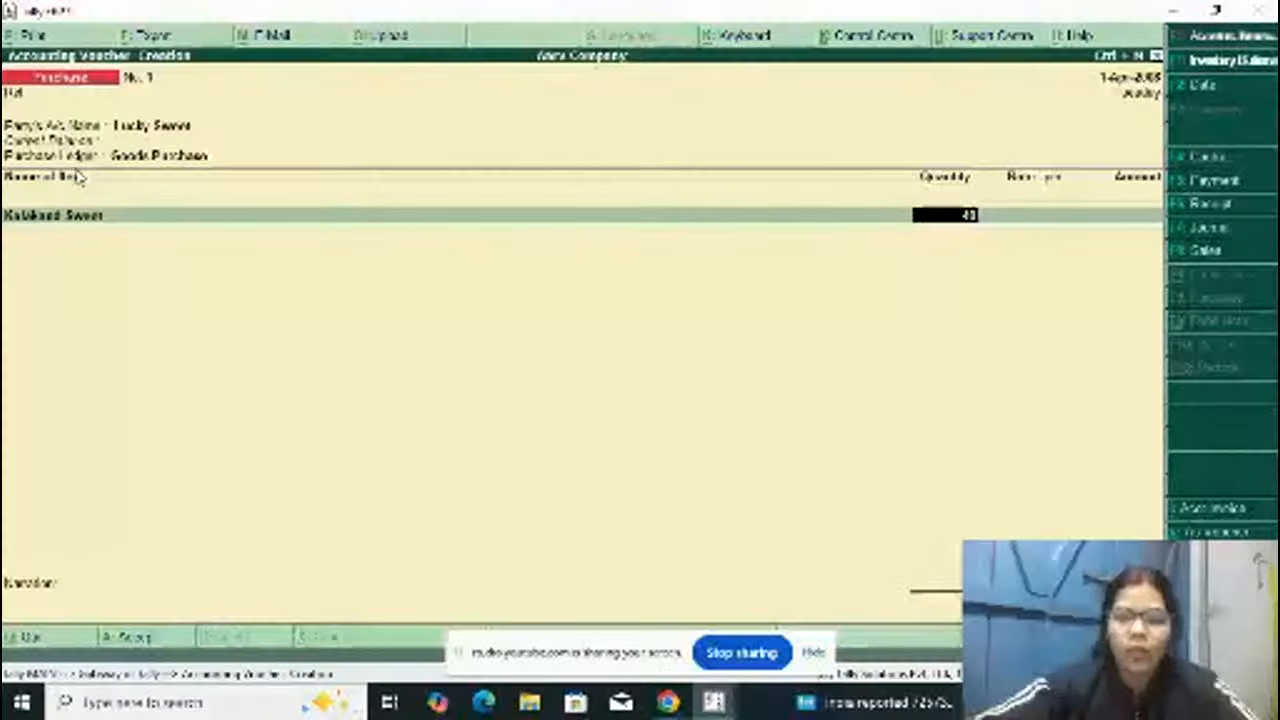
pyautogui.press('Return')
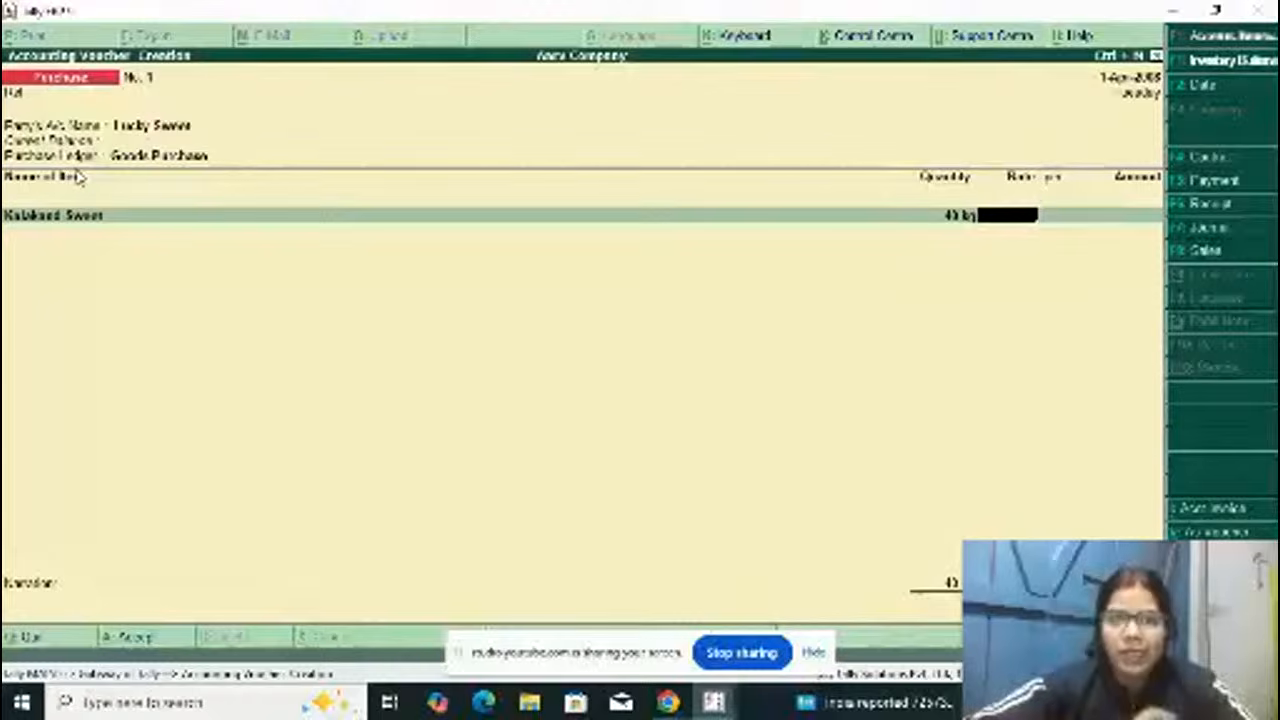
pyautogui.write('4')
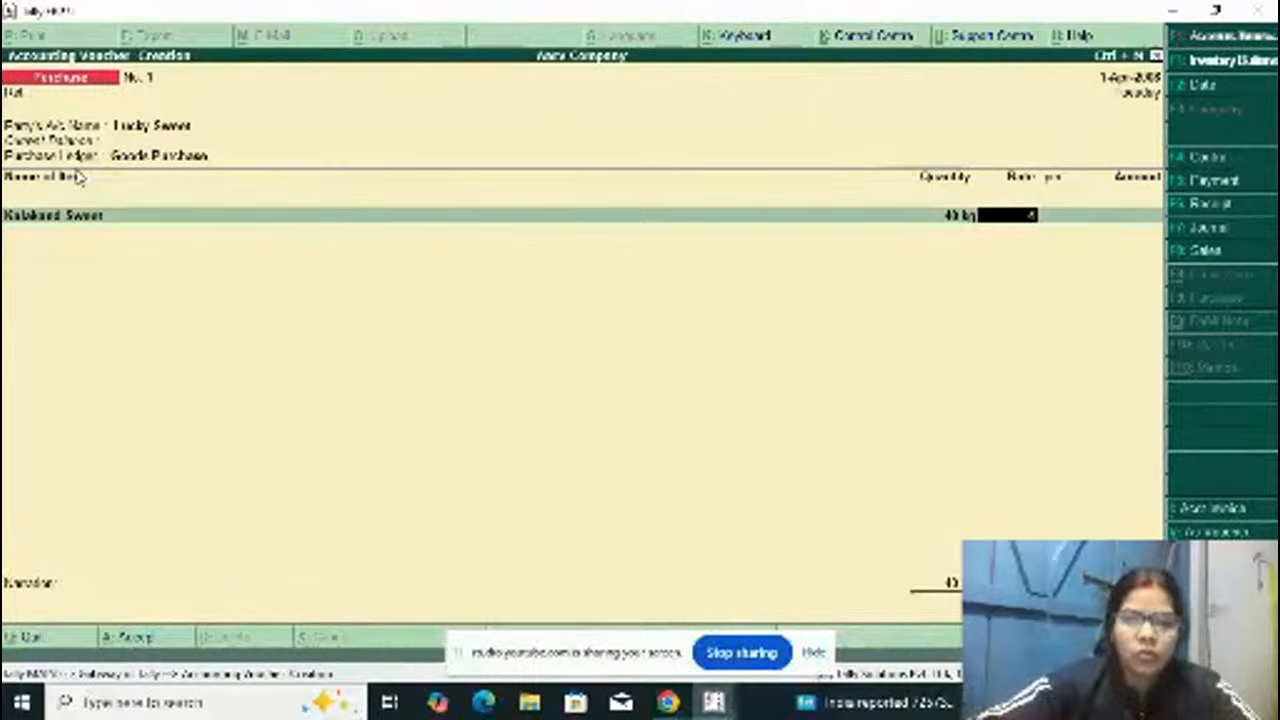
pyautogui.write('50')
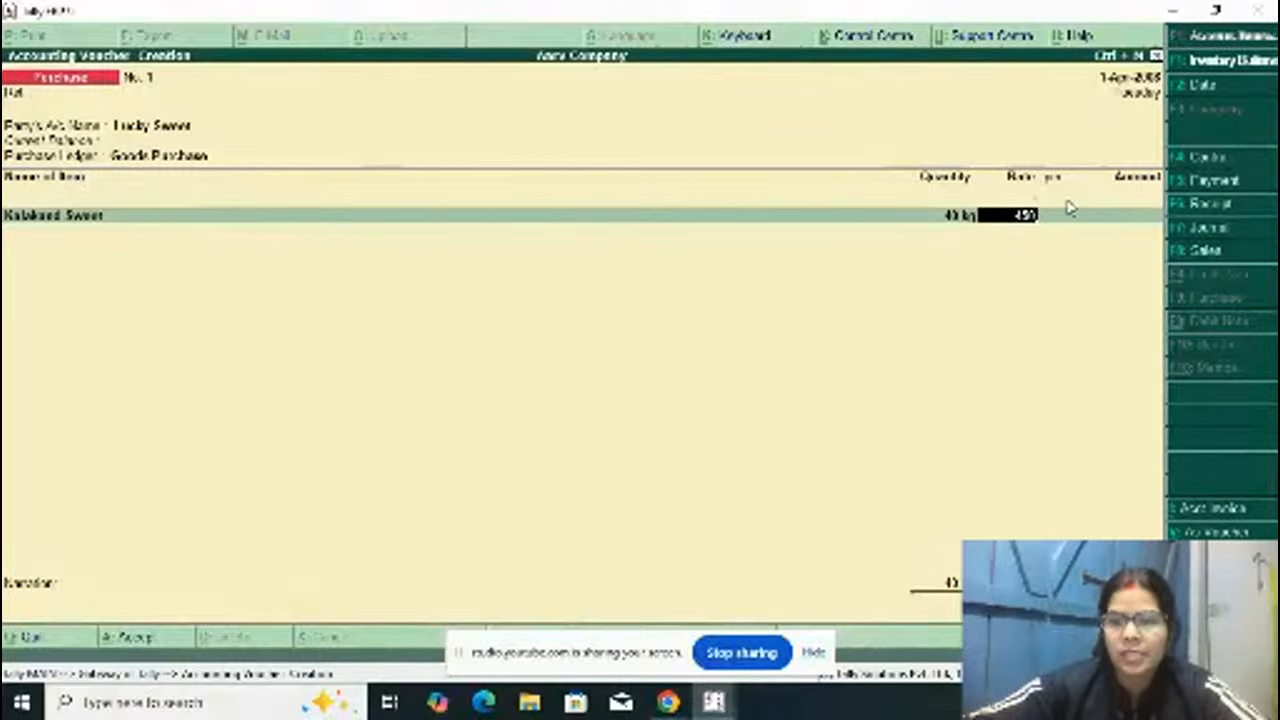
pyautogui.press('Return')
pyautogui.press('Return')
pyautogui.press('Return')
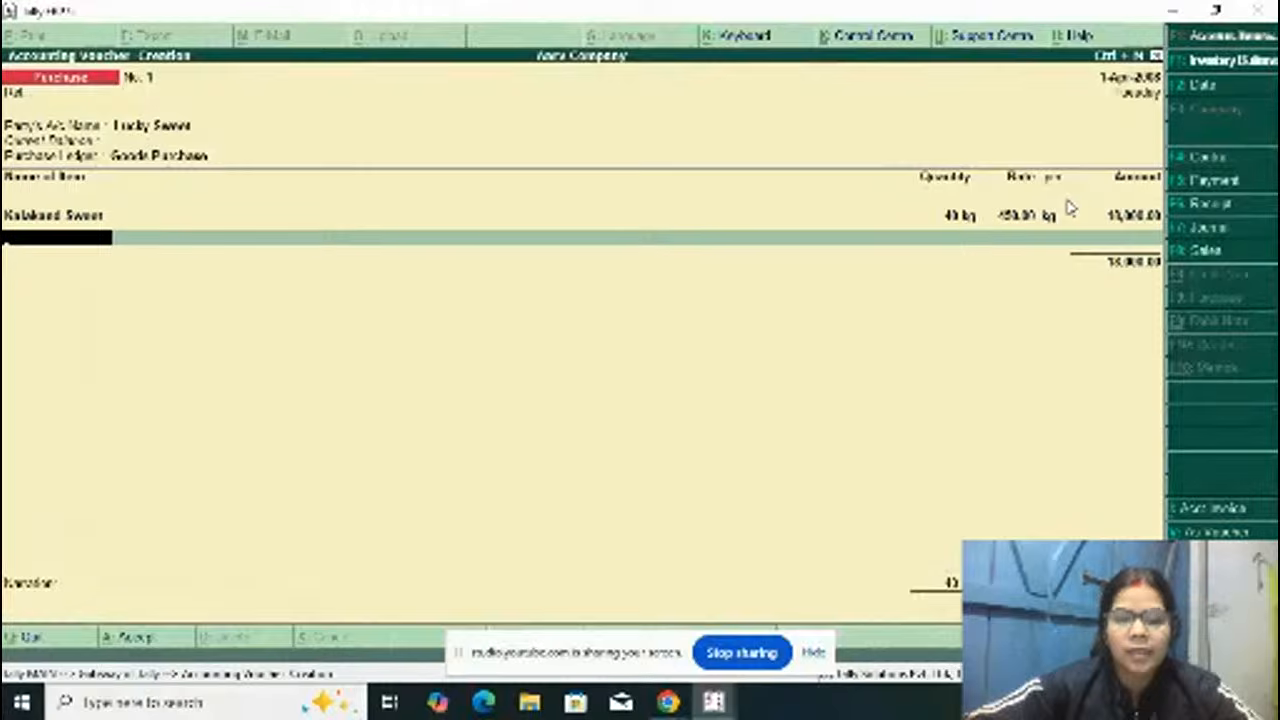
# Step: Start creating another stock item from the second item line and name it Kaju Katli, without an alias
pyautogui.press('space')
pyautogui.hotkey('alt', 'c')
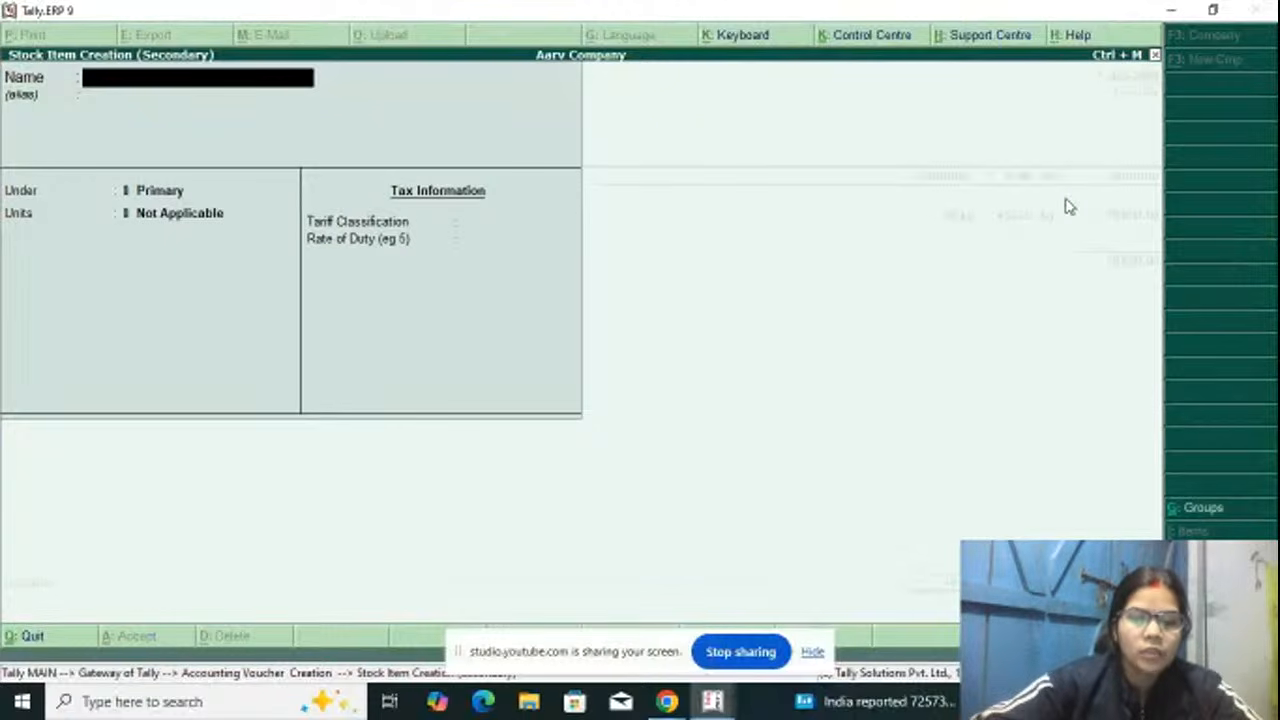
pyautogui.write('Kaju')
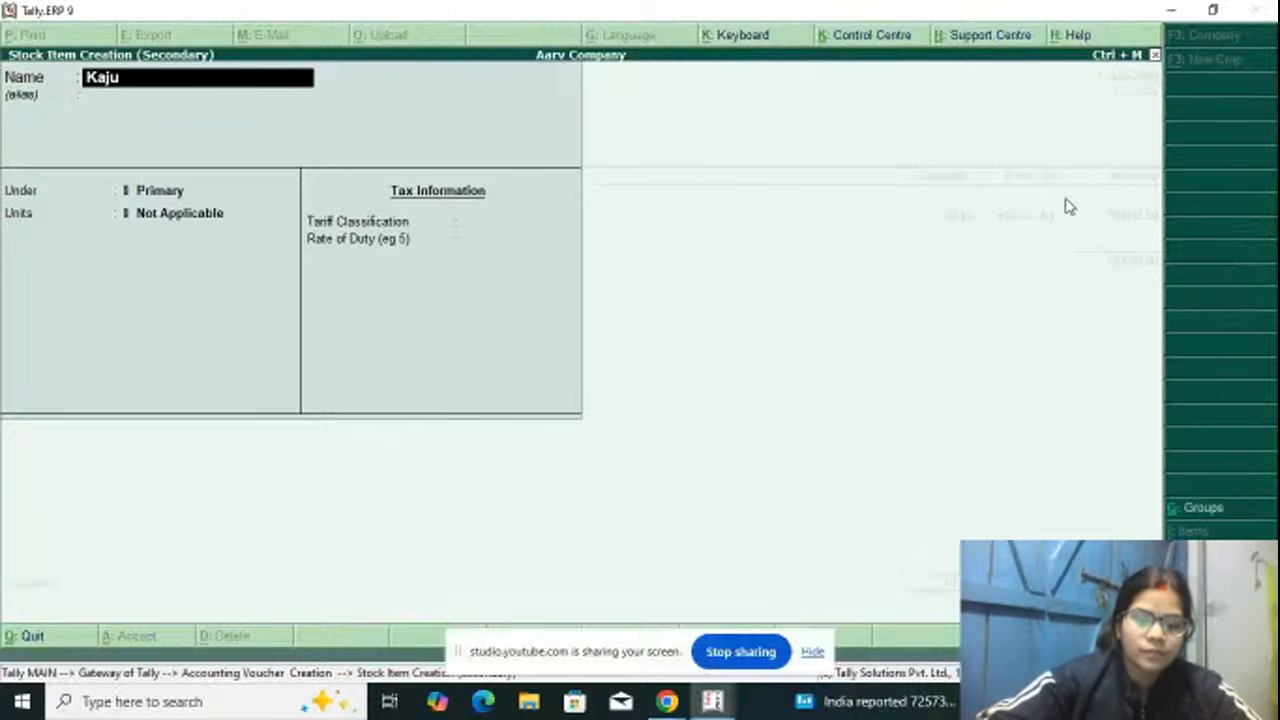
pyautogui.write(' Katli')
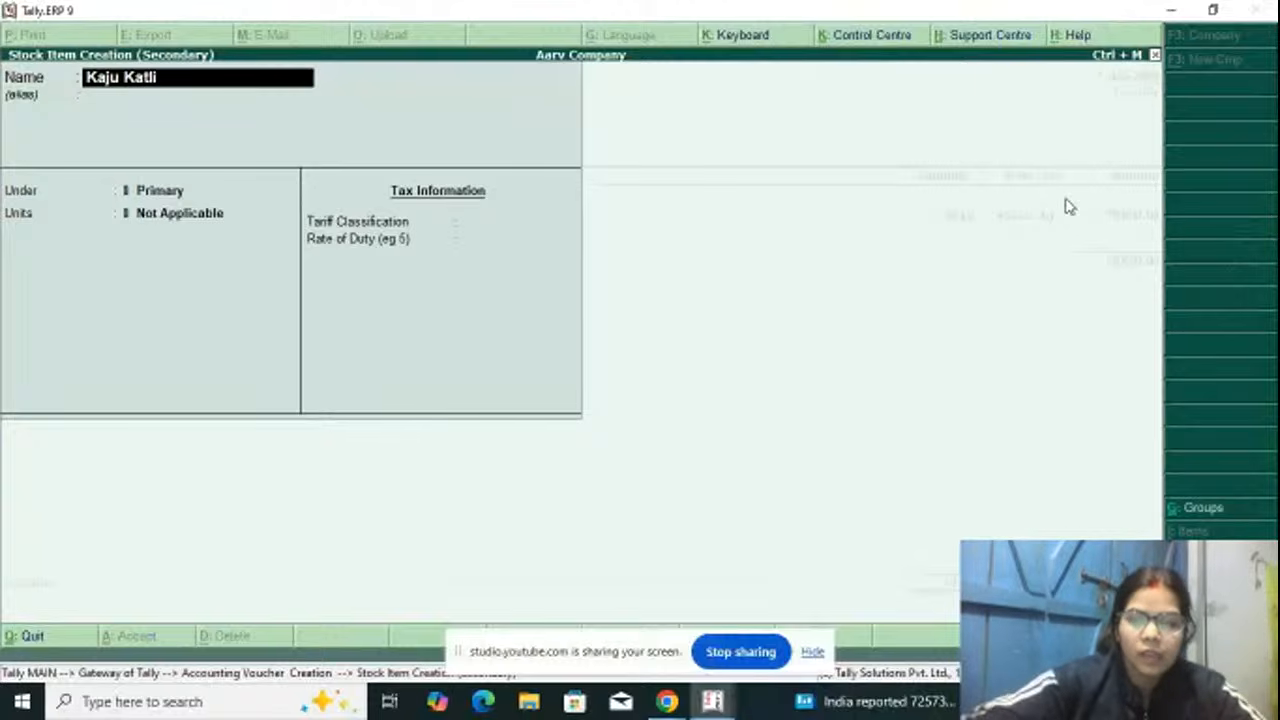
pyautogui.press('Return')
# Step: Place Kaju Katli under the Sweet group with unit kg and tariff classification Not Applicable, and save the stock item
pyautogui.press('Return')
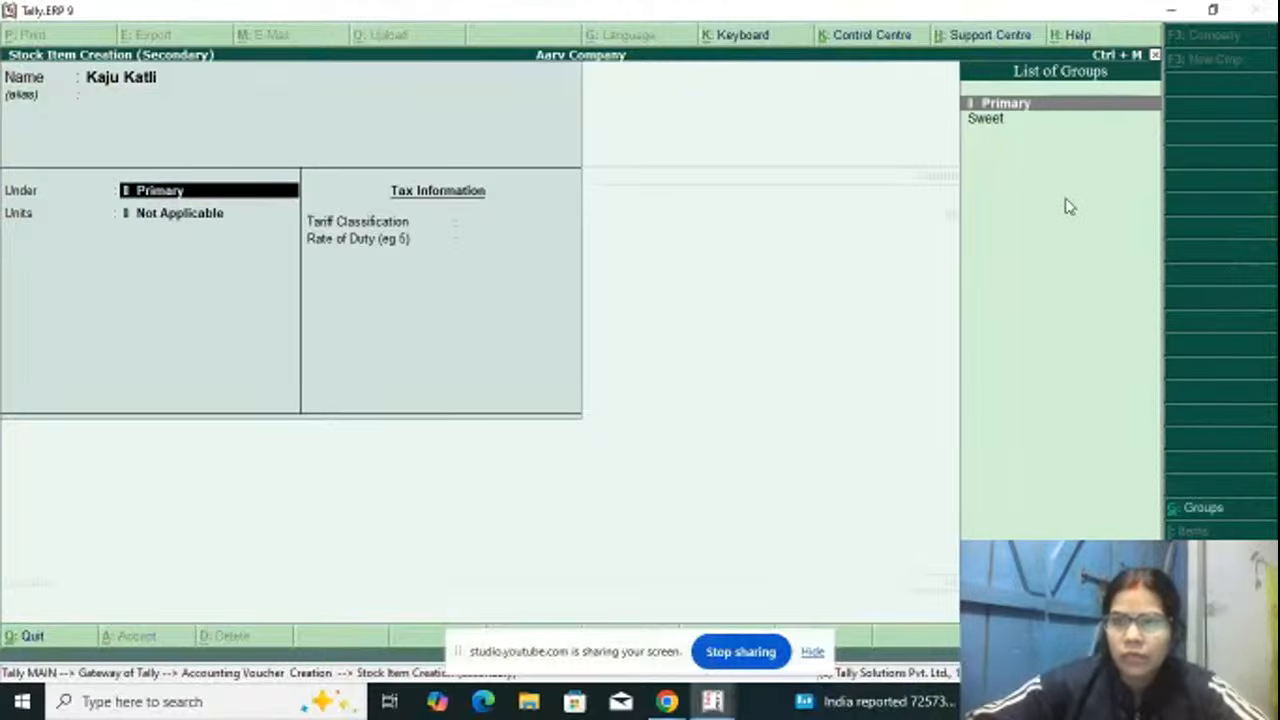
pyautogui.press('Down')
pyautogui.press('Return')
pyautogui.write('kg')
pyautogui.press('Return')
pyautogui.press('Return')
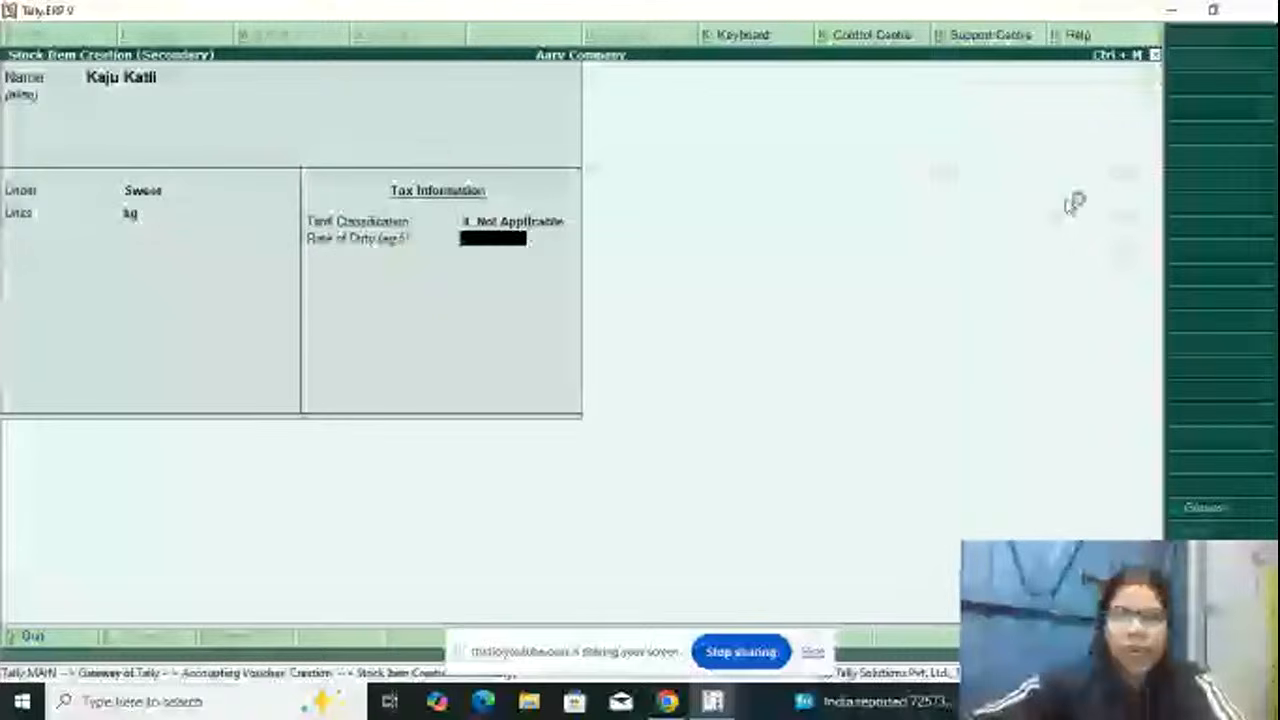
pyautogui.press('Return')
pyautogui.press('Return')
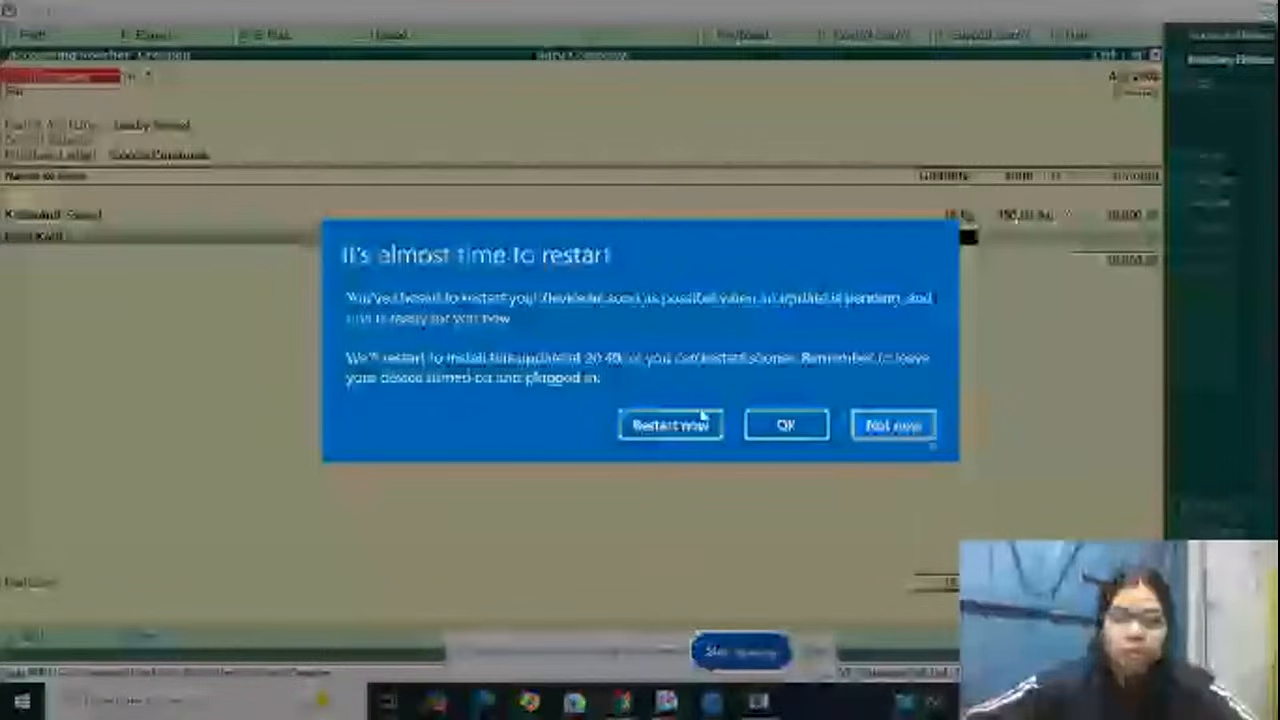
# Step: Postpone the Windows restart and enter a quantity of 50 kg at a rate of 800 per kg for Kaju Katli
pyautogui.click(860, 425)
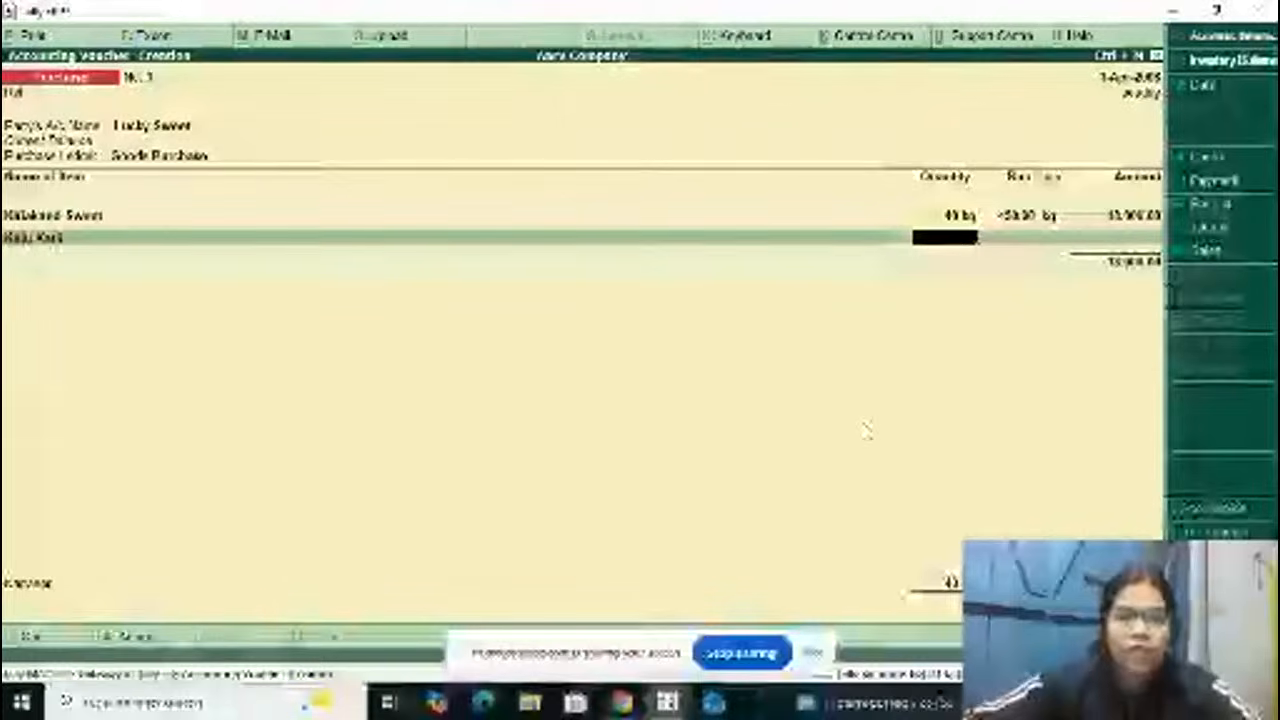
pyautogui.write('50')
pyautogui.press('Return')
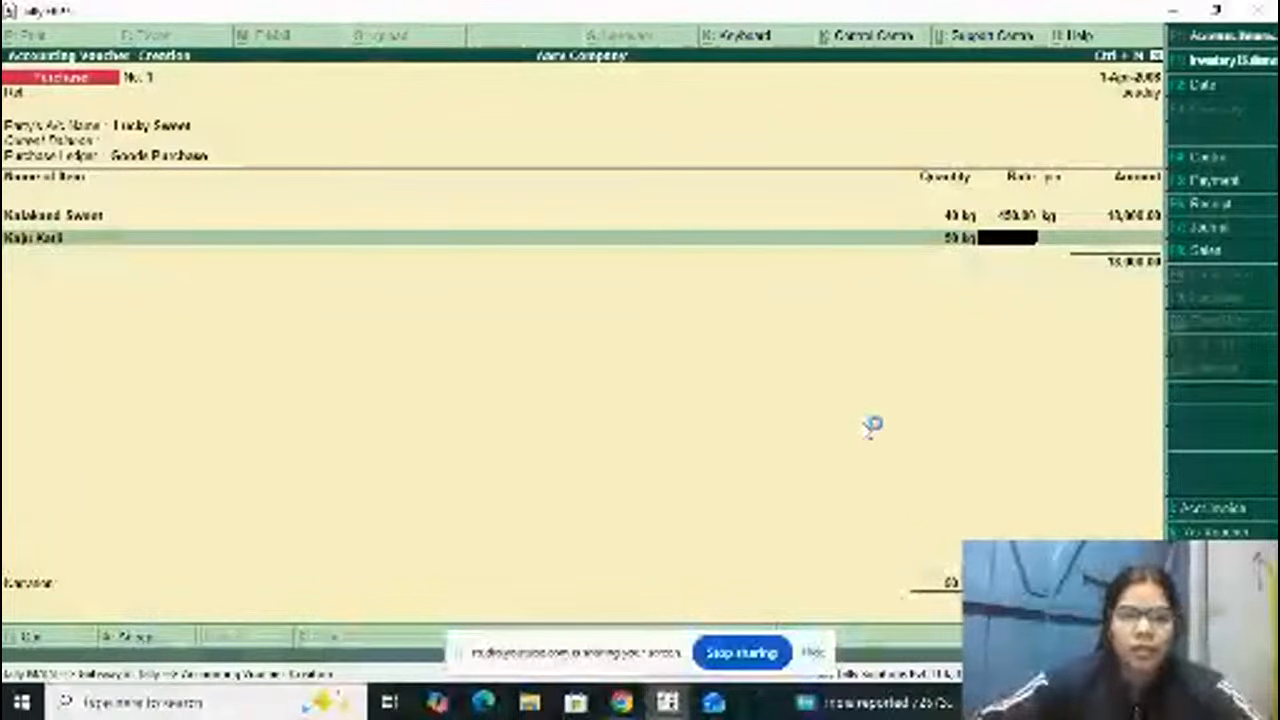
pyautogui.write('12')
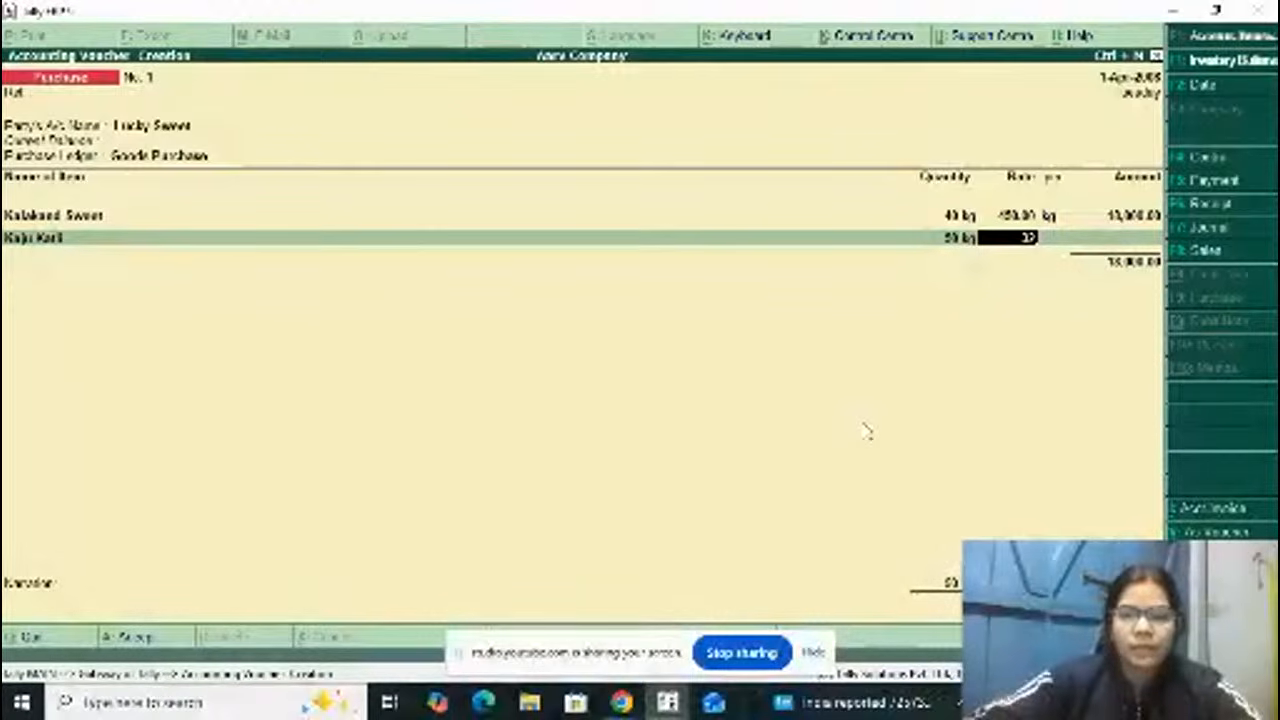
pyautogui.press('BackSpace')
pyautogui.press('BackSpace')
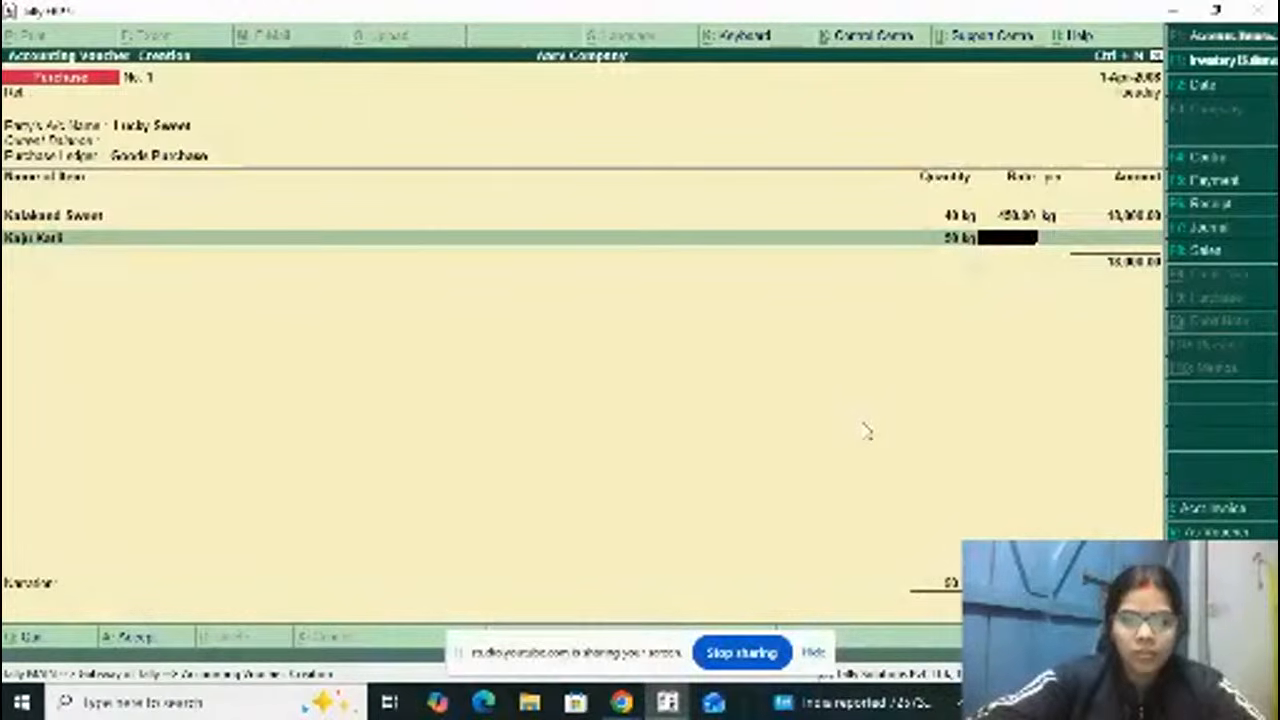
pyautogui.write('00')
pyautogui.press('Return')
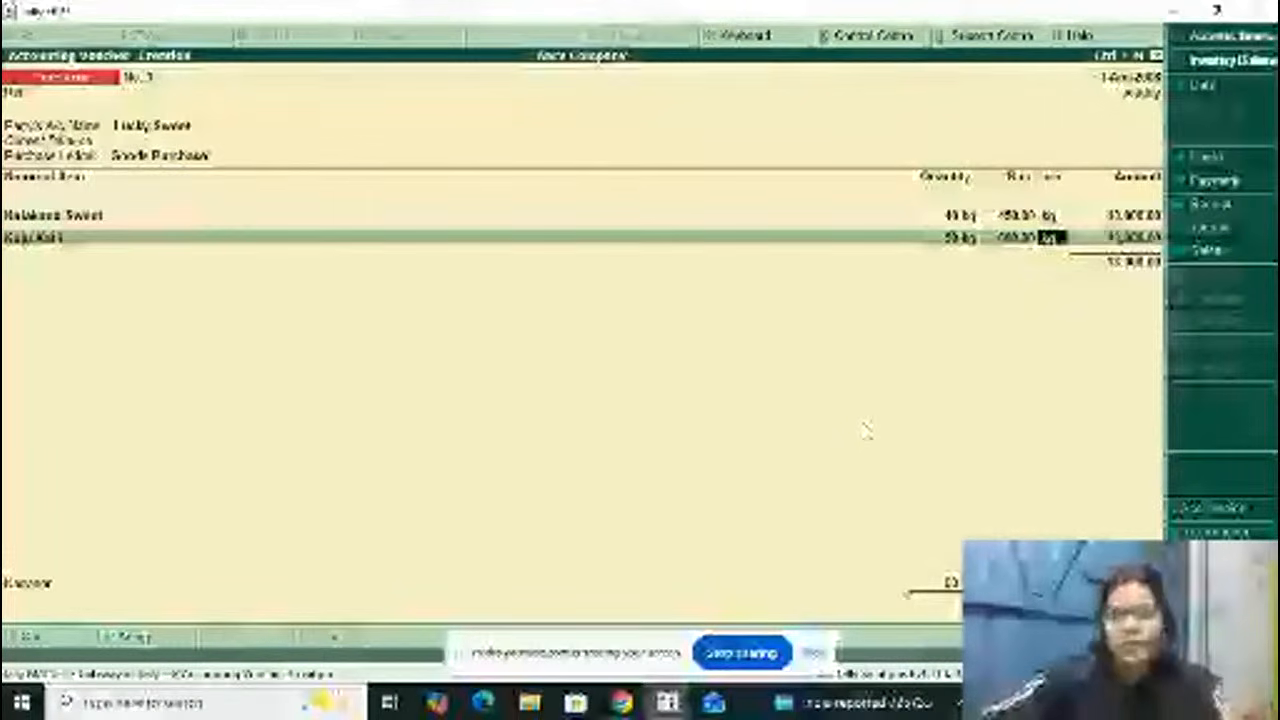
pyautogui.press('Return')
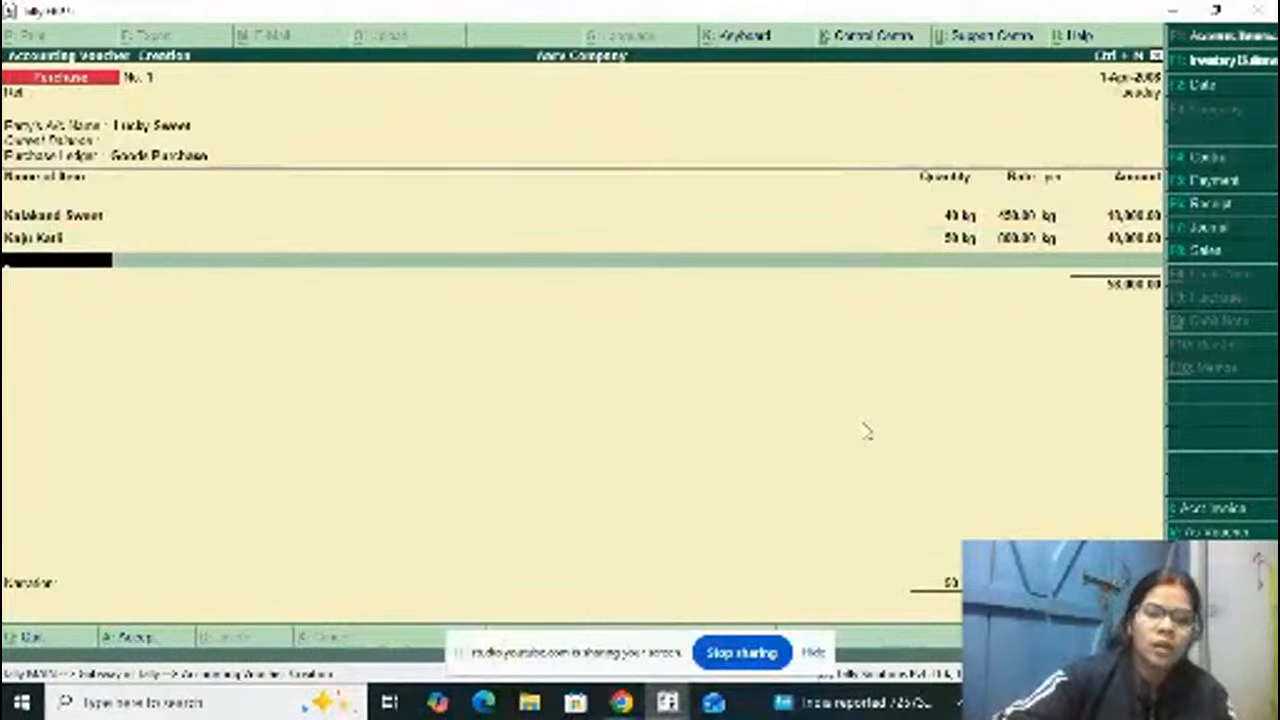
# Step: Start creating another stock item from the third item line and name it Samosa, without an alias
pyautogui.hotkey('alt', 'c')
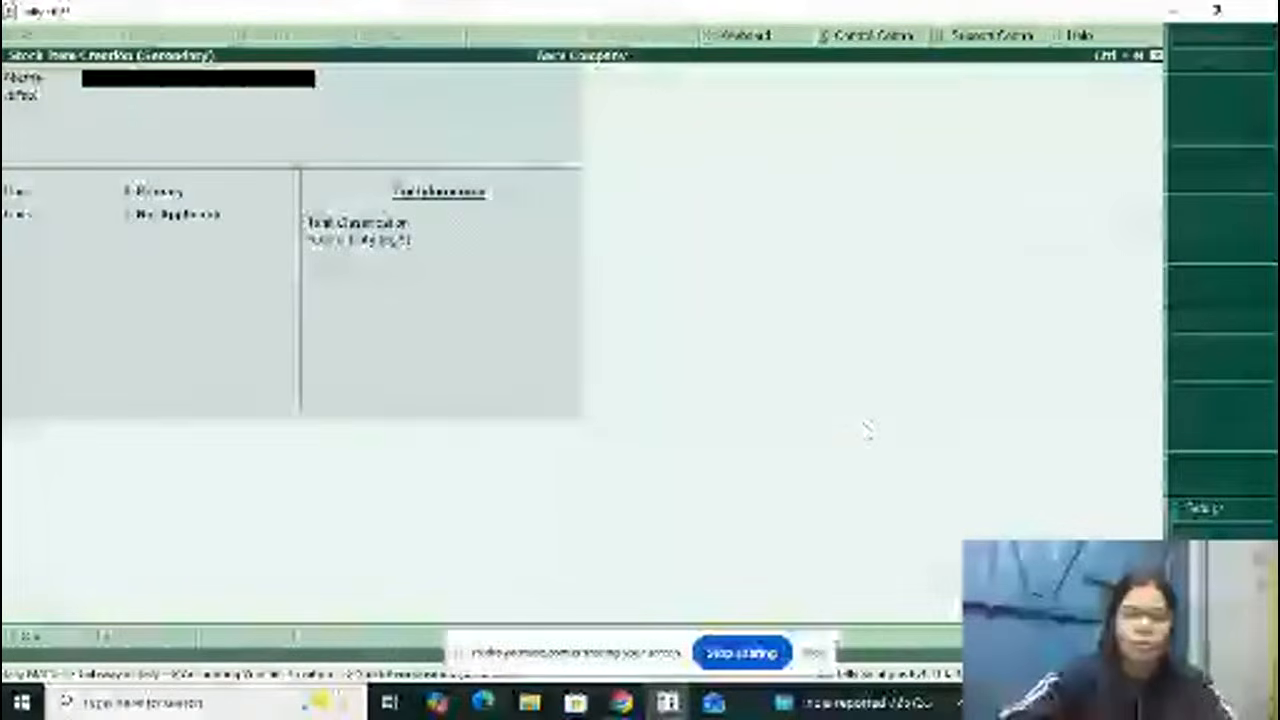
pyautogui.write('Samosa')
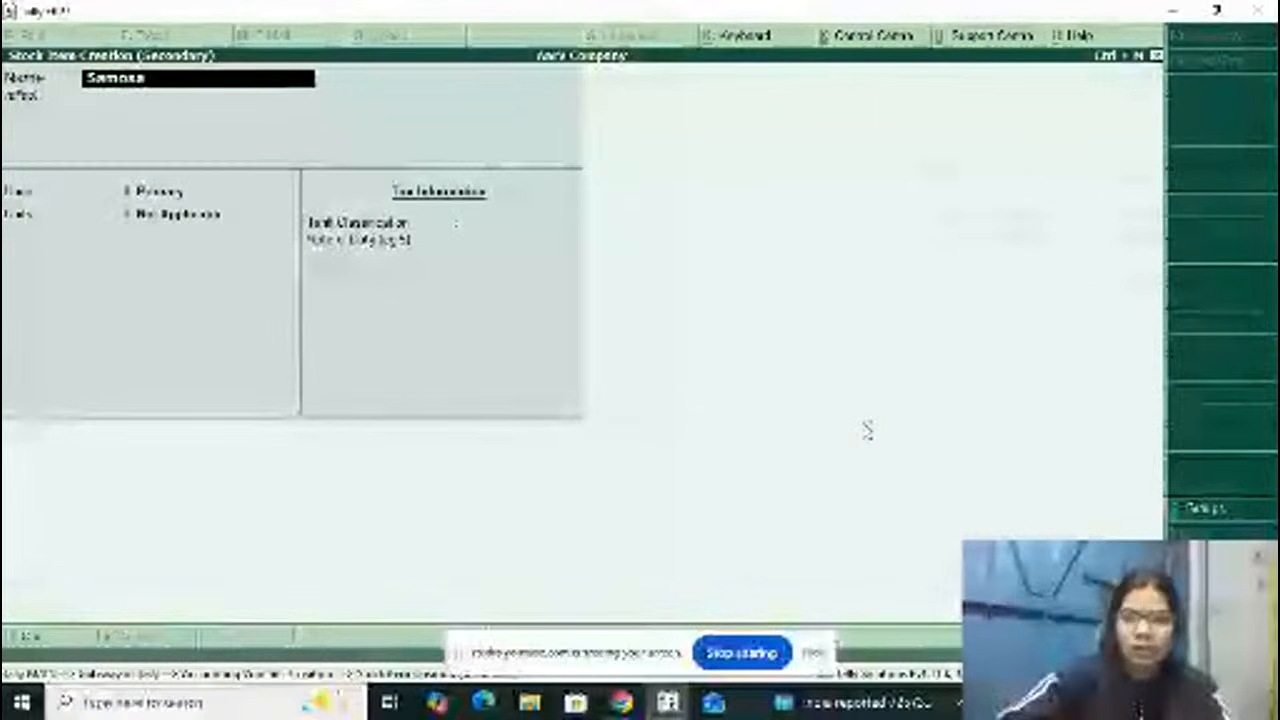
pyautogui.press('Return')
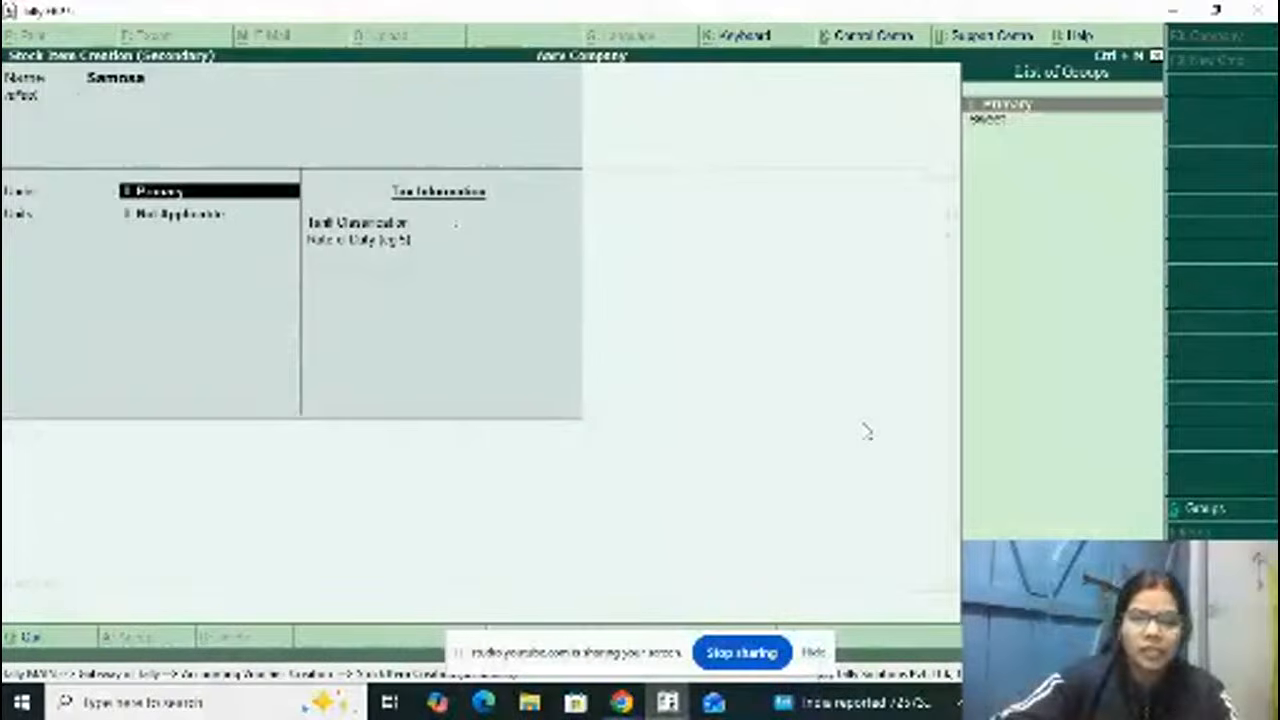
# Step: Create a stock group named Fast Food under Primary, with adding of quantities set to No, and assign it to Samosa
pyautogui.hotkey('alt', 'c')
pyautogui.write('S')
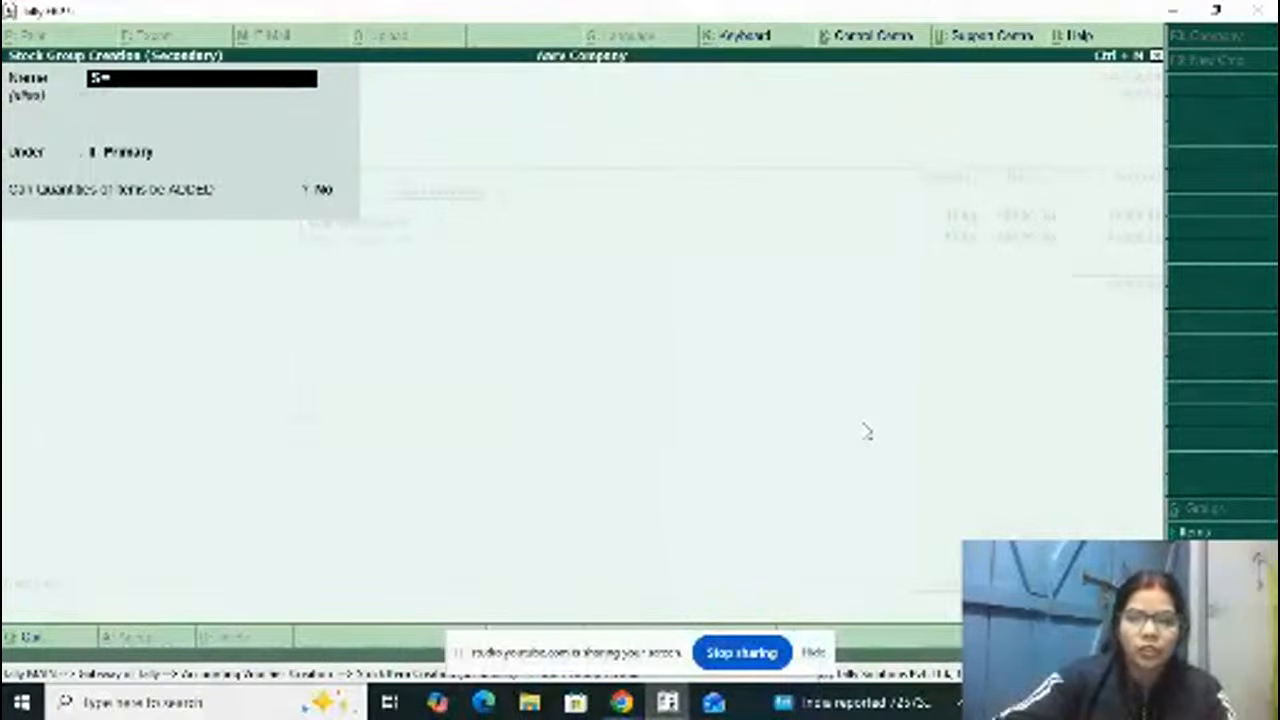
pyautogui.press('BackSpace')
pyautogui.write('Fa')
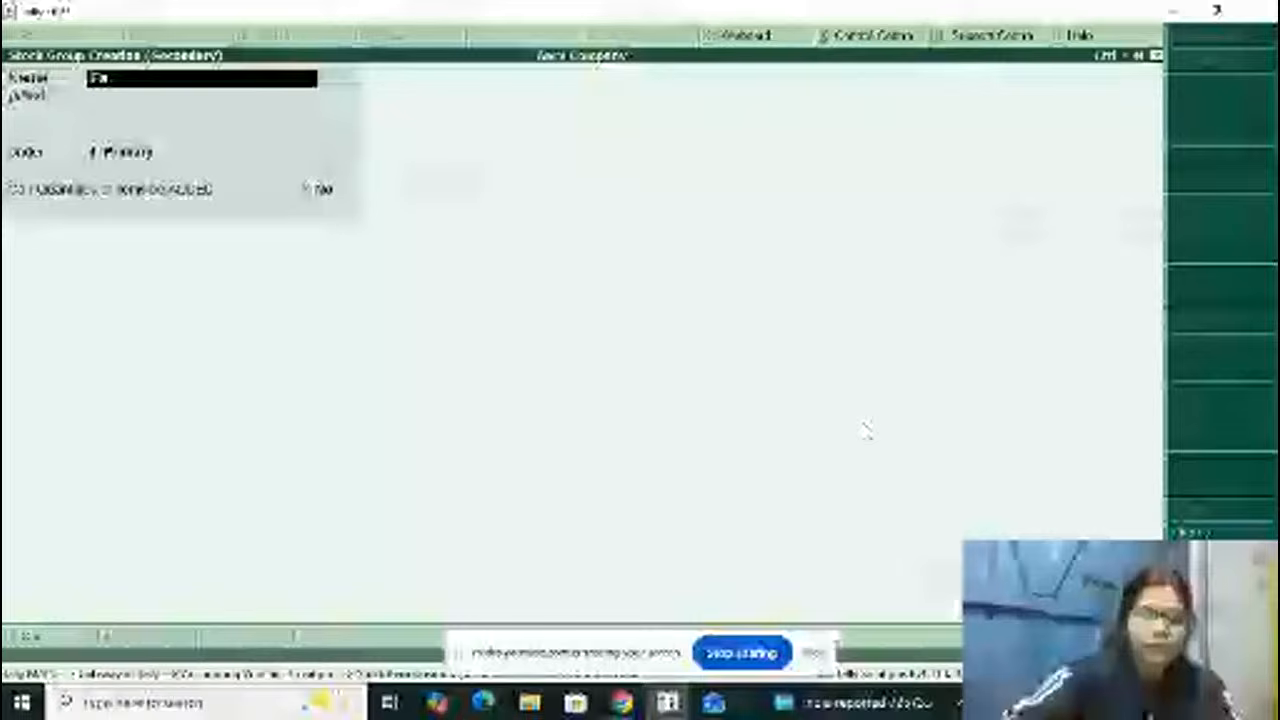
pyautogui.write('st Food')
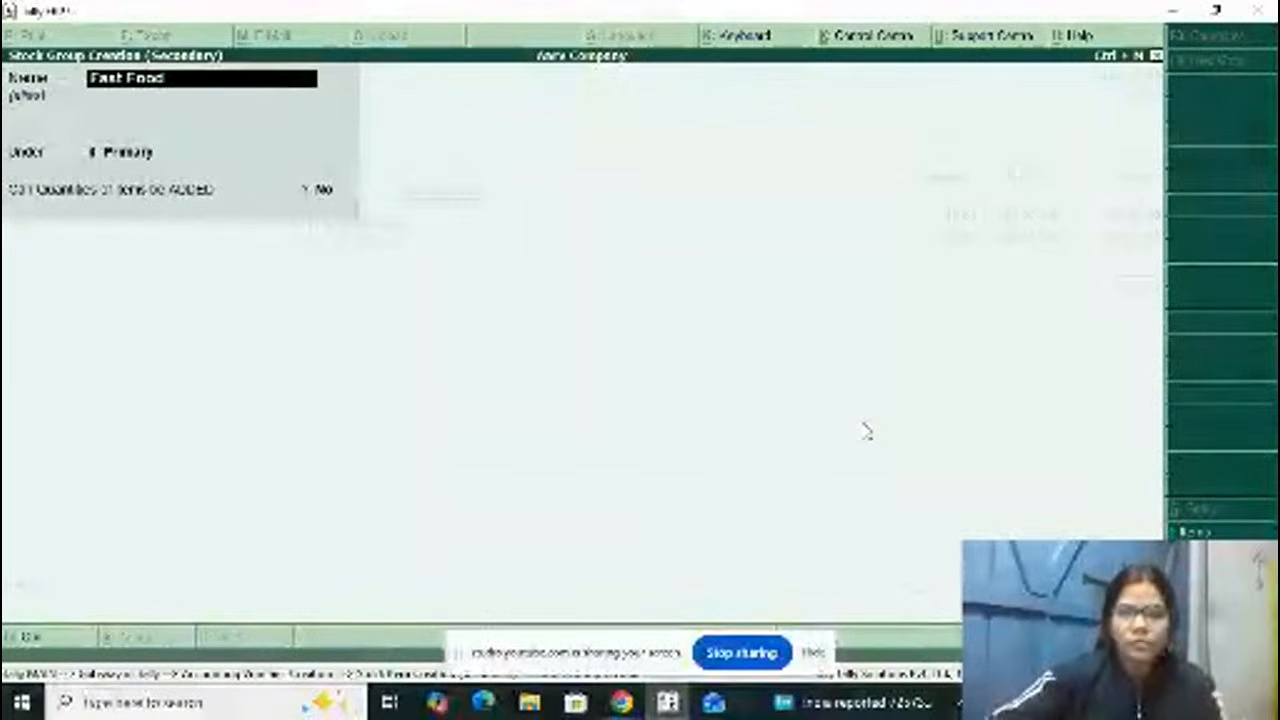
pyautogui.press('Return')
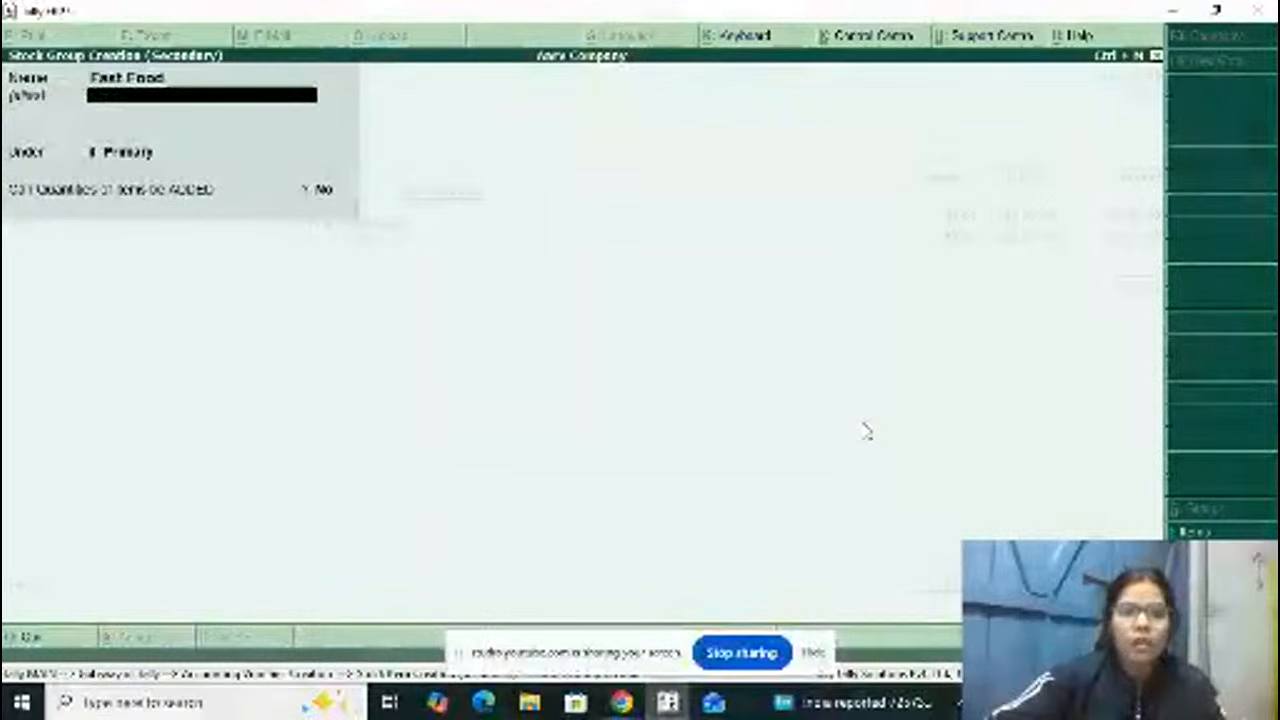
pyautogui.press('Return')
pyautogui.press('Return')
pyautogui.press('Return')
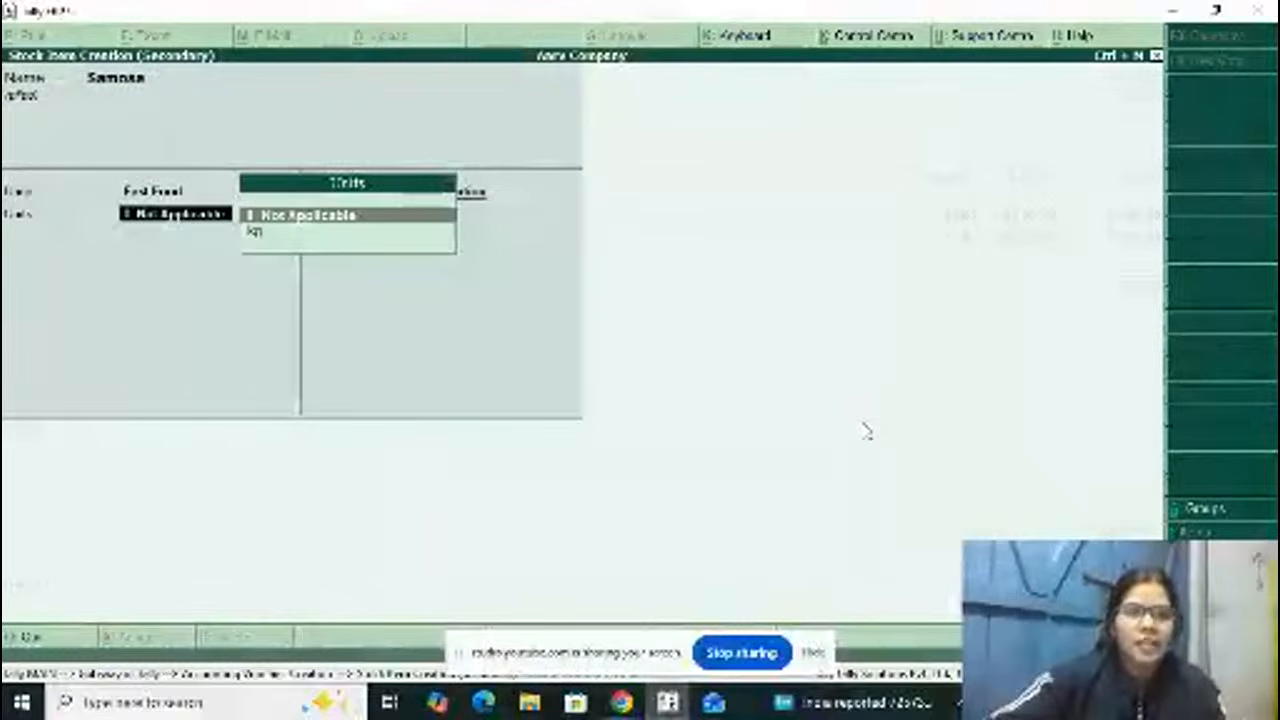
# Step: Create a simple unit with symbol pcs and no formal name for Samosa, and save the stock item
pyautogui.hotkey('alt', 'c')
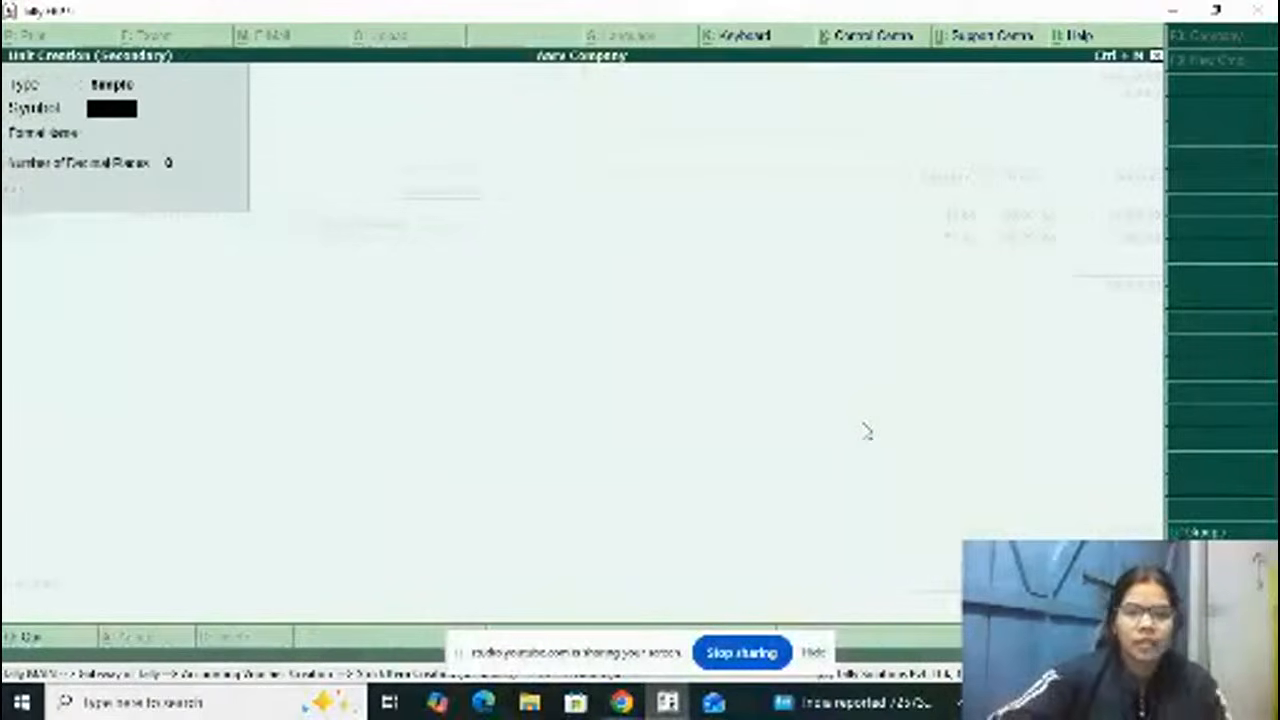
pyautogui.write('pc')
pyautogui.press('Return')
pyautogui.press('Return')
pyautogui.press('Return')
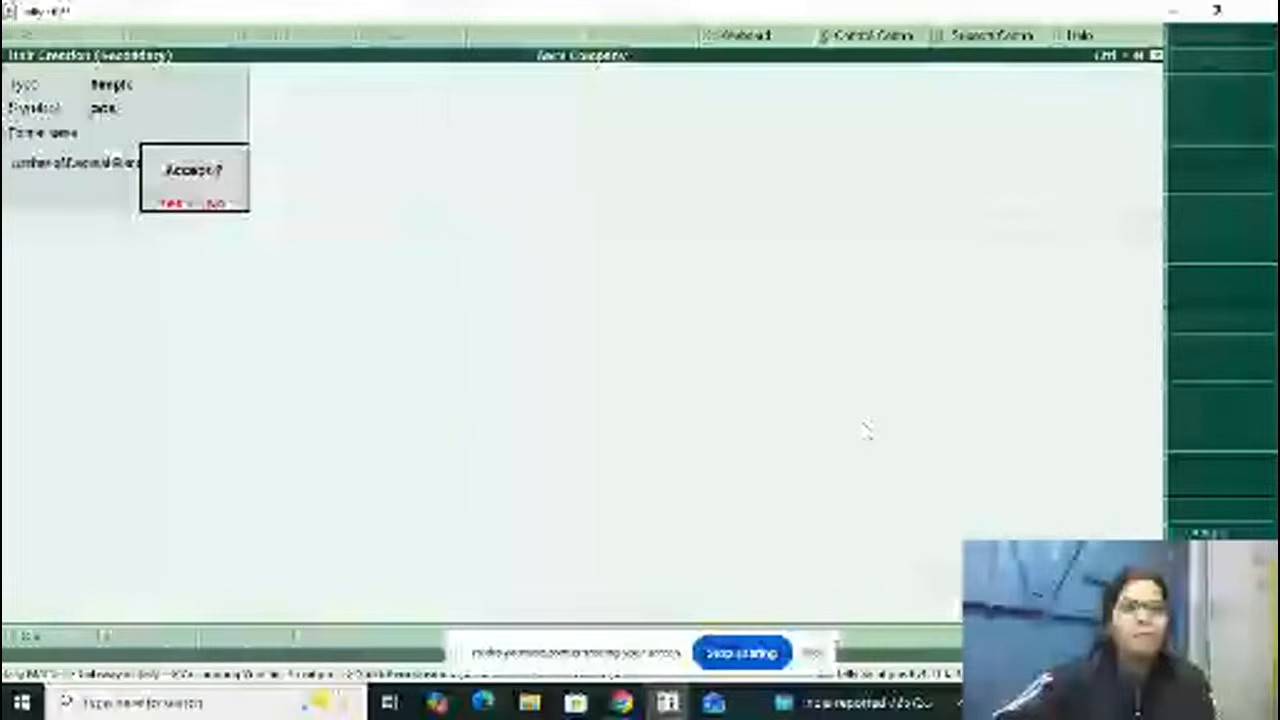
pyautogui.press('Return')
pyautogui.hotkey('ctrl', 'a')
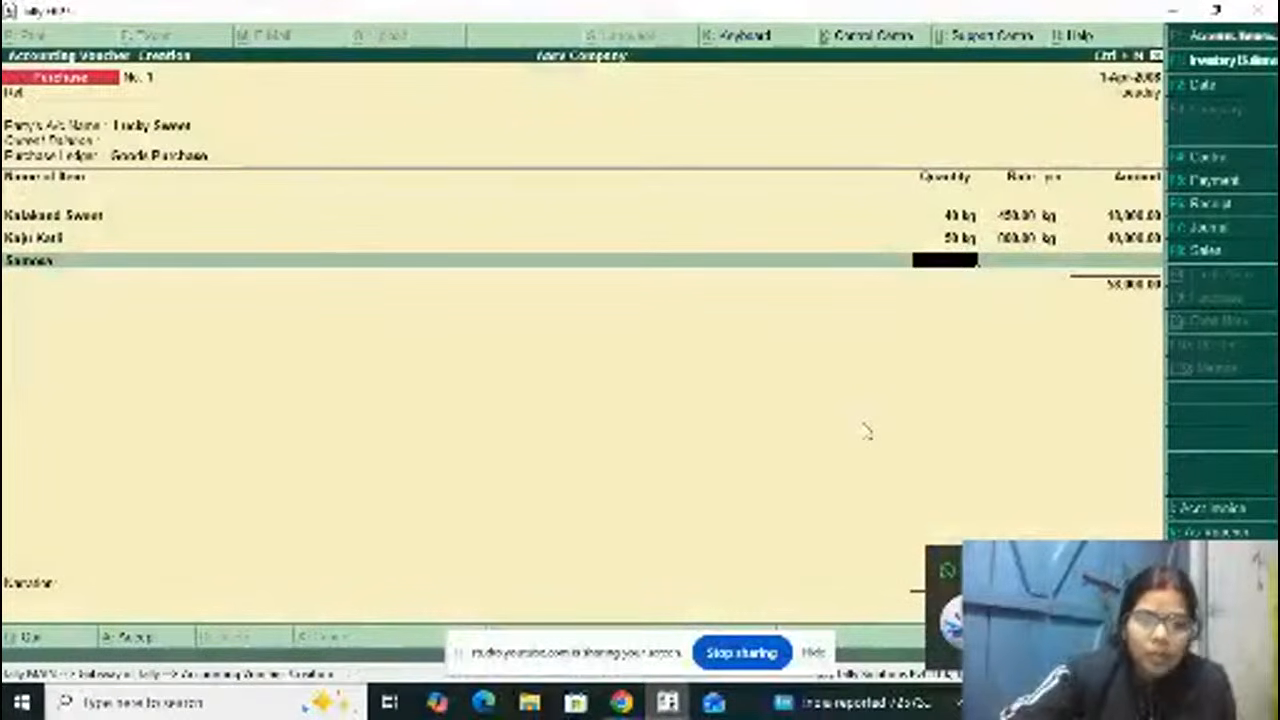
# Step: Enter a quantity of 50 pcs at a rate of 7 per piece for Samosa
pyautogui.write('50')
pyautogui.press('Return')
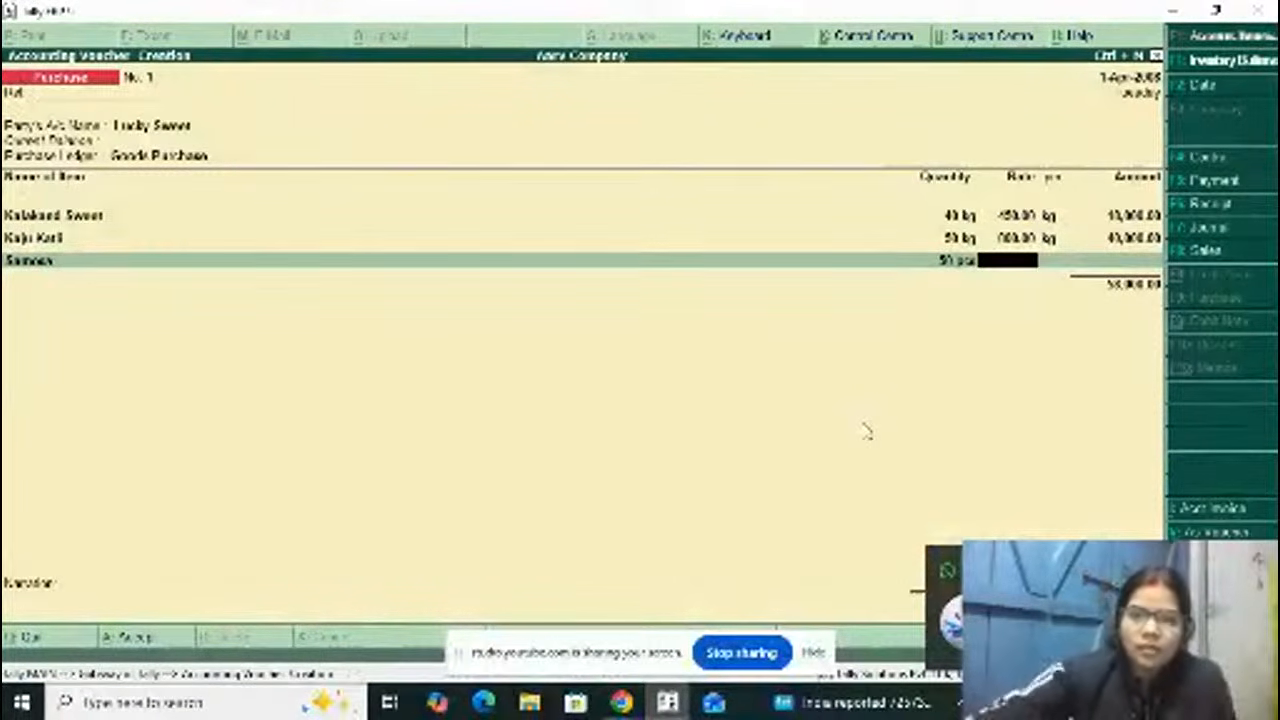
pyautogui.write('7')
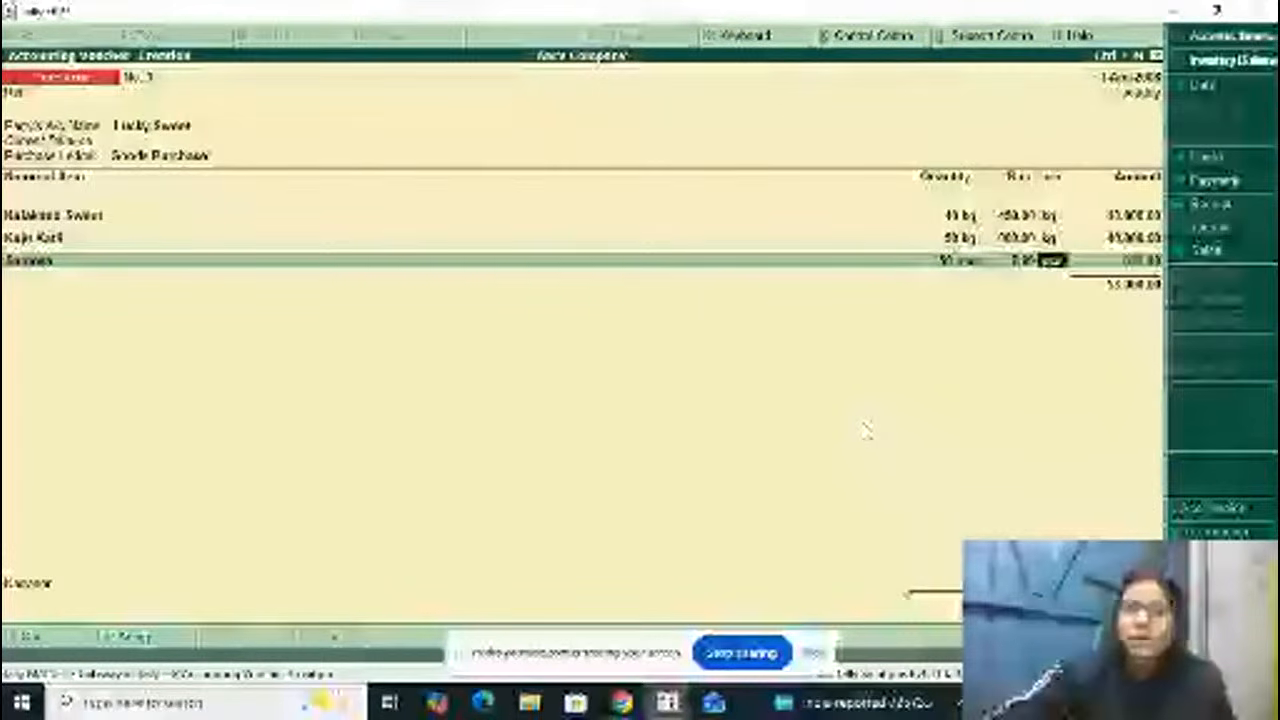
pyautogui.press('Return')
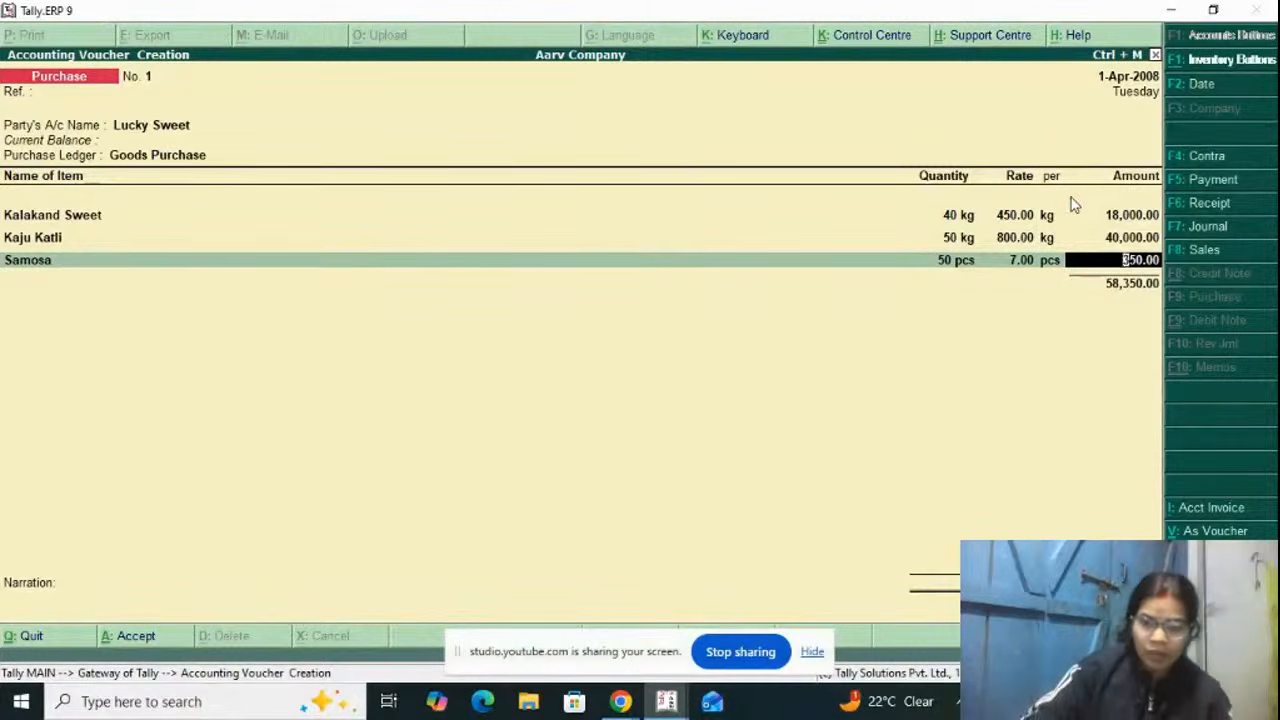
pyautogui.press('Return')
pyautogui.press('Return')
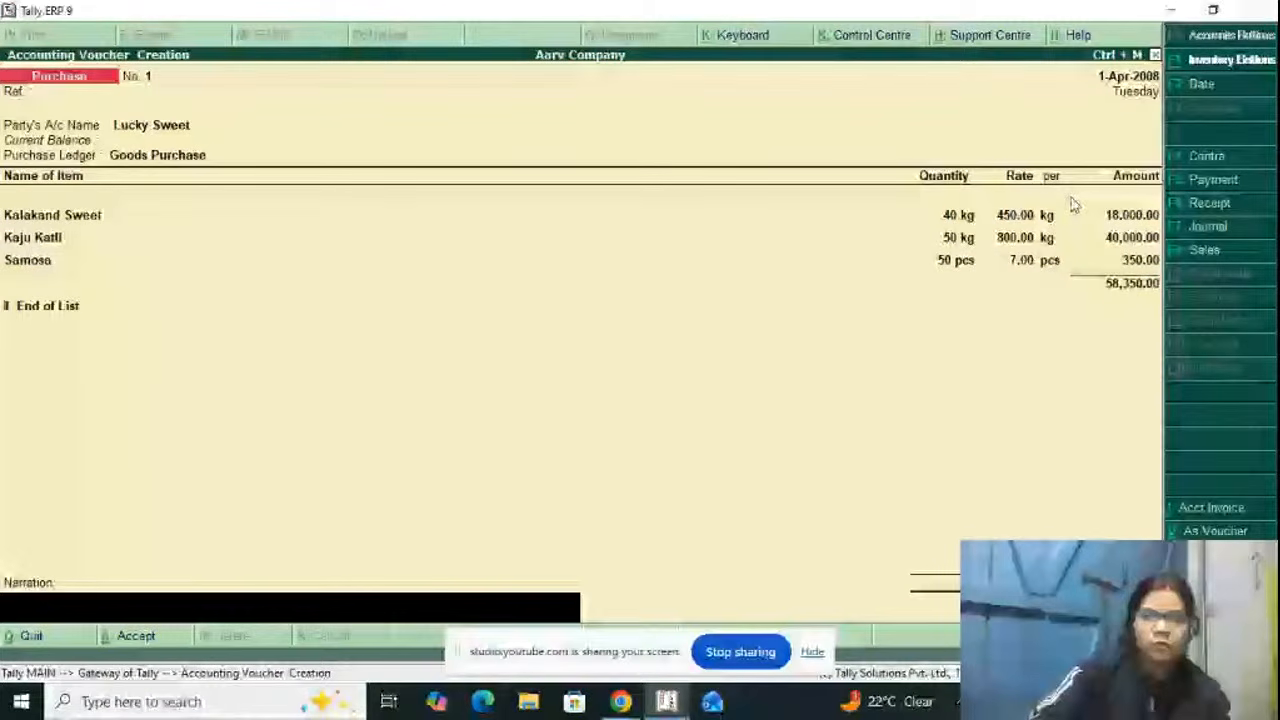
# Step: End the item list, leave the narration blank, and save the purchase voucher
pyautogui.press('Return')
pyautogui.press('Return')
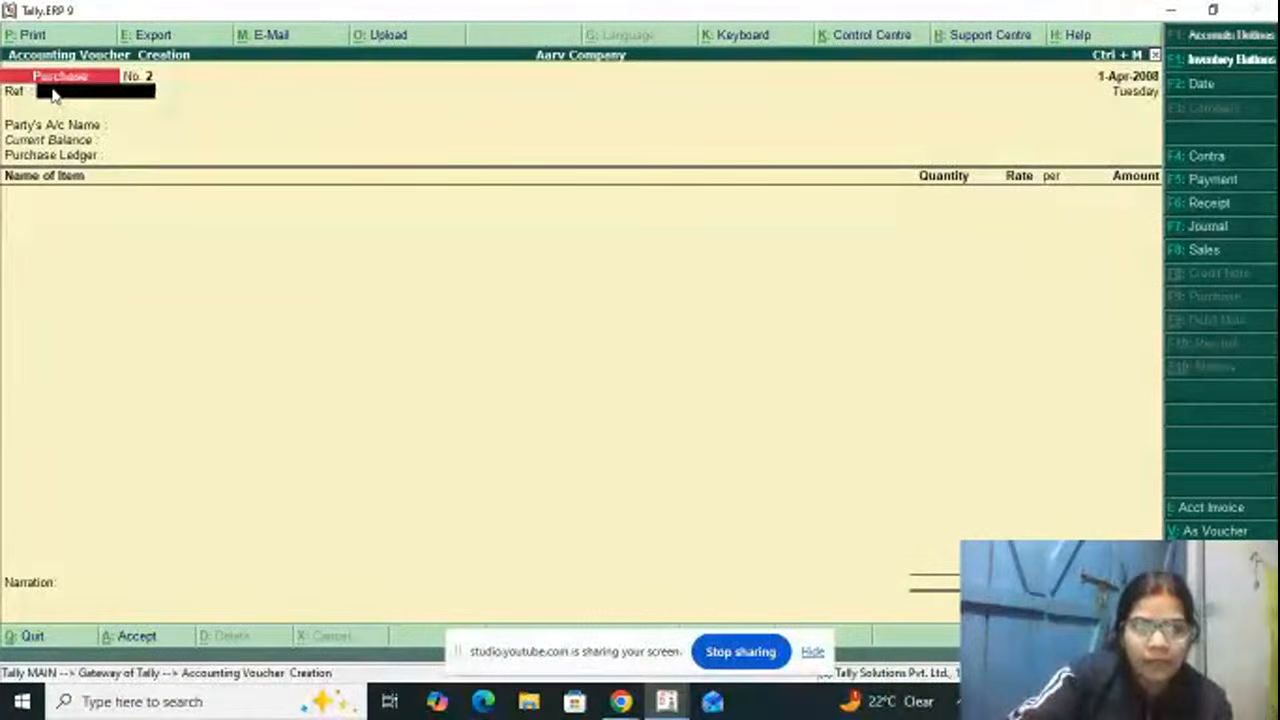
# Step: Switch to a sales voucher without a reference and start a new party ledger with the customer's name and no alias
pyautogui.press('F8')
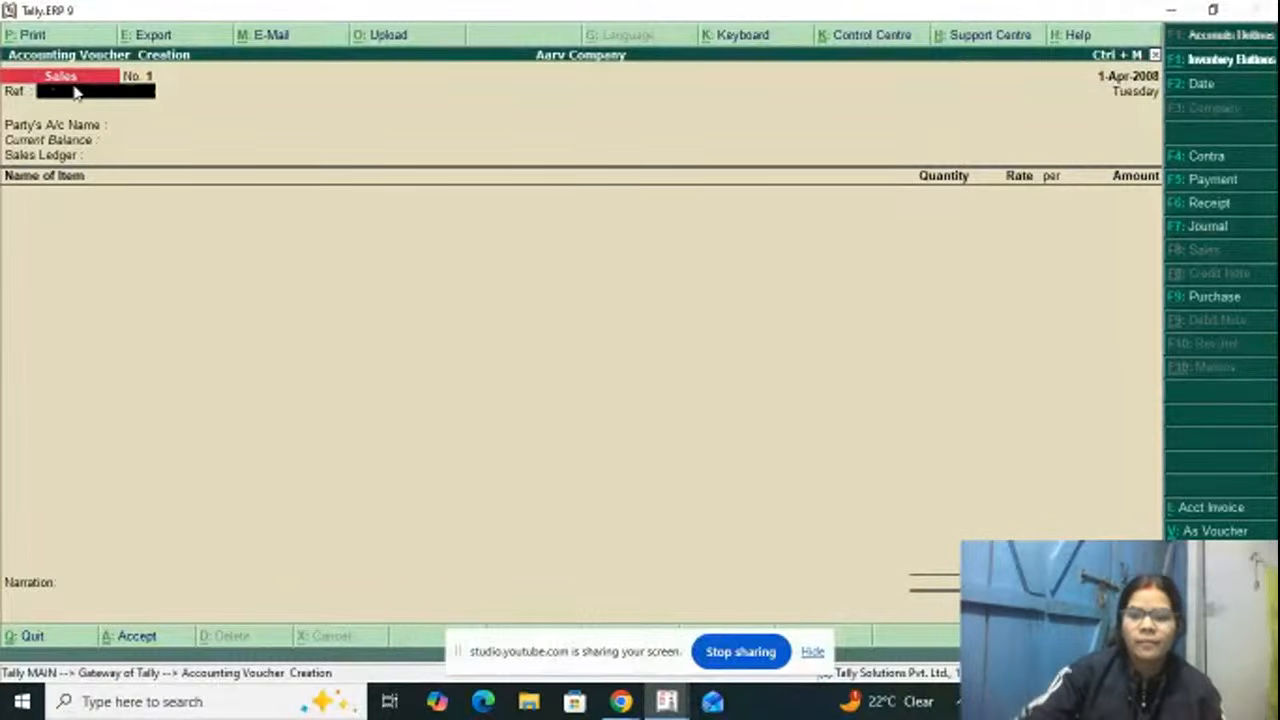
pyautogui.press('Return')
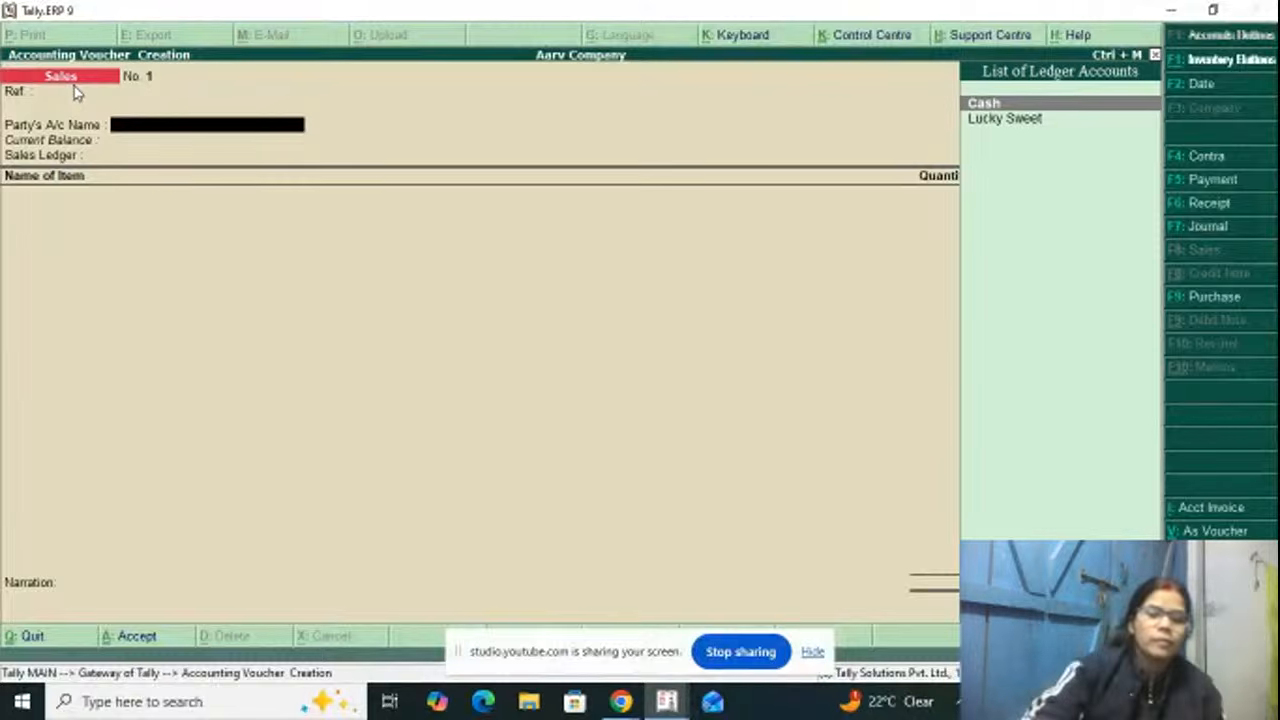
pyautogui.hotkey('alt', 'c')
pyautogui.write('A')
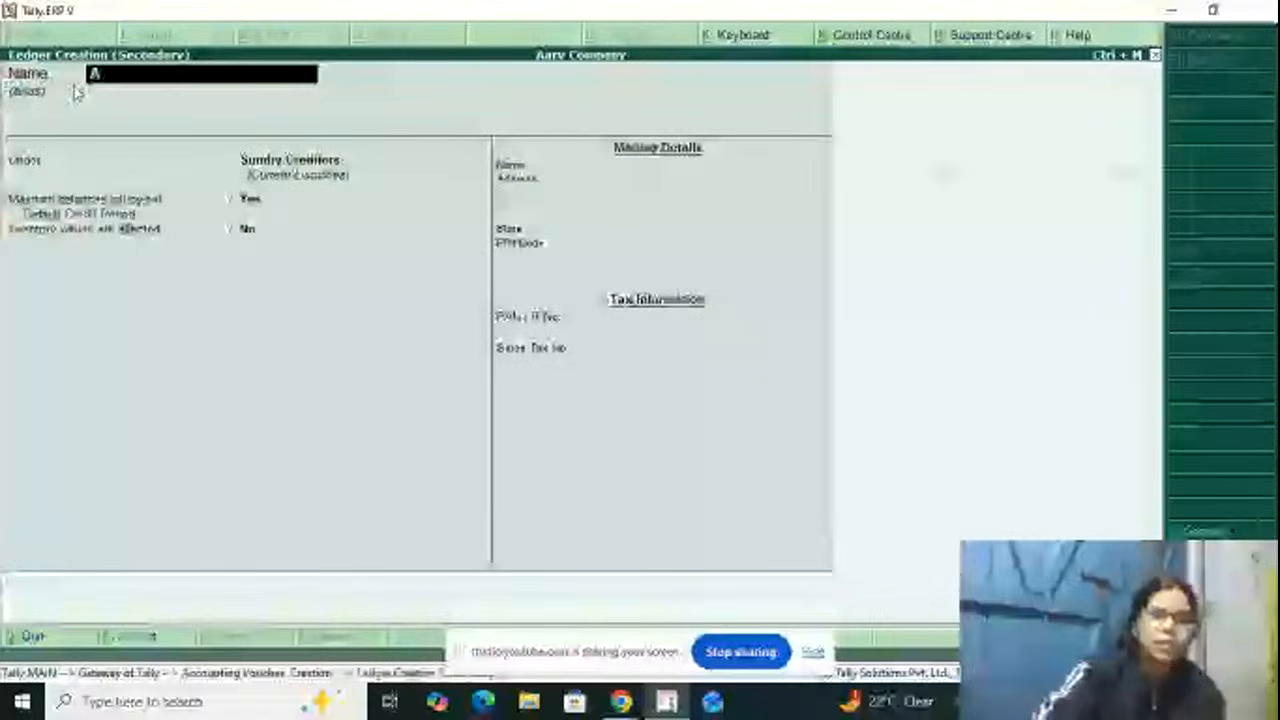
pyautogui.write('stha')
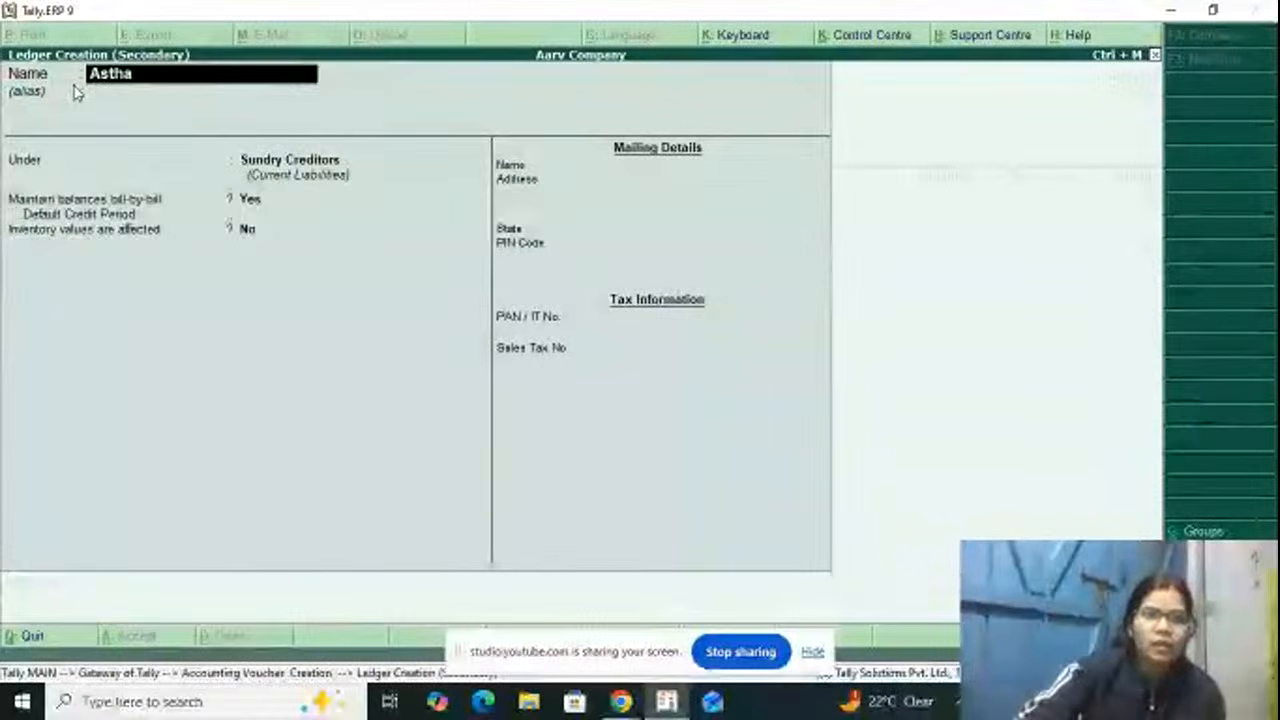
pyautogui.write(' S')
pyautogui.press('BackSpace')
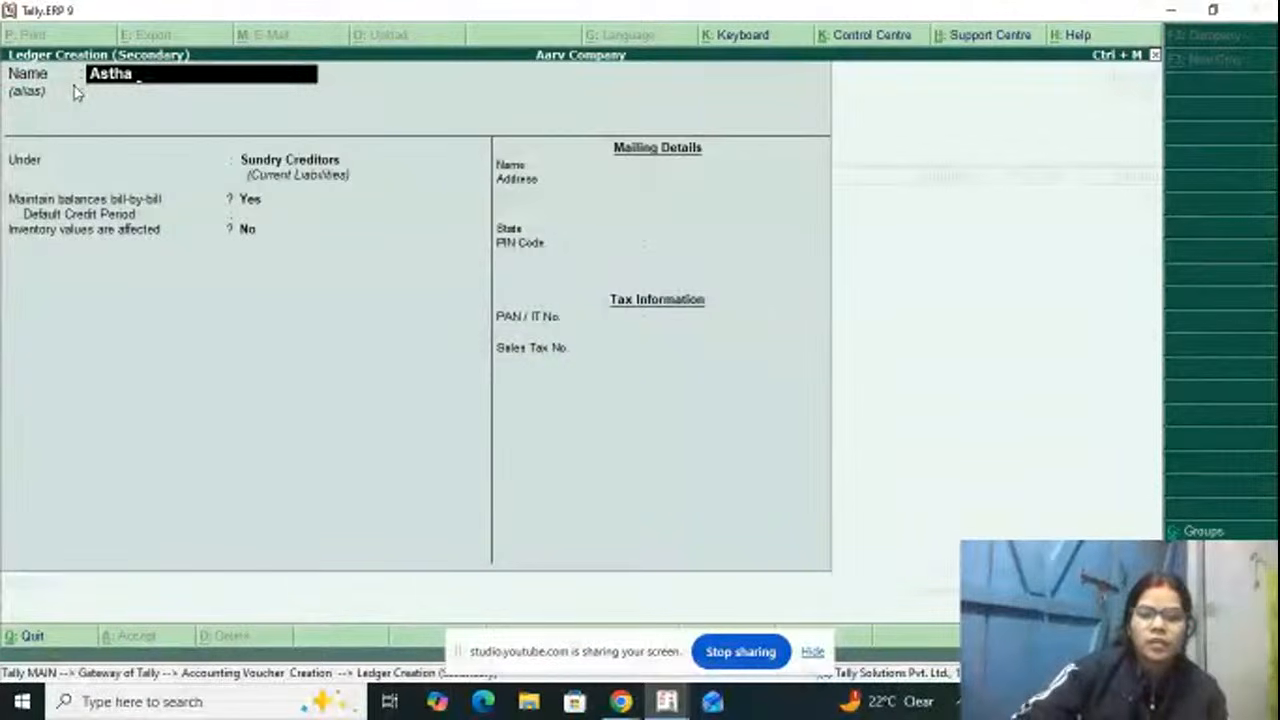
pyautogui.press('Return')
pyautogui.press('Return')
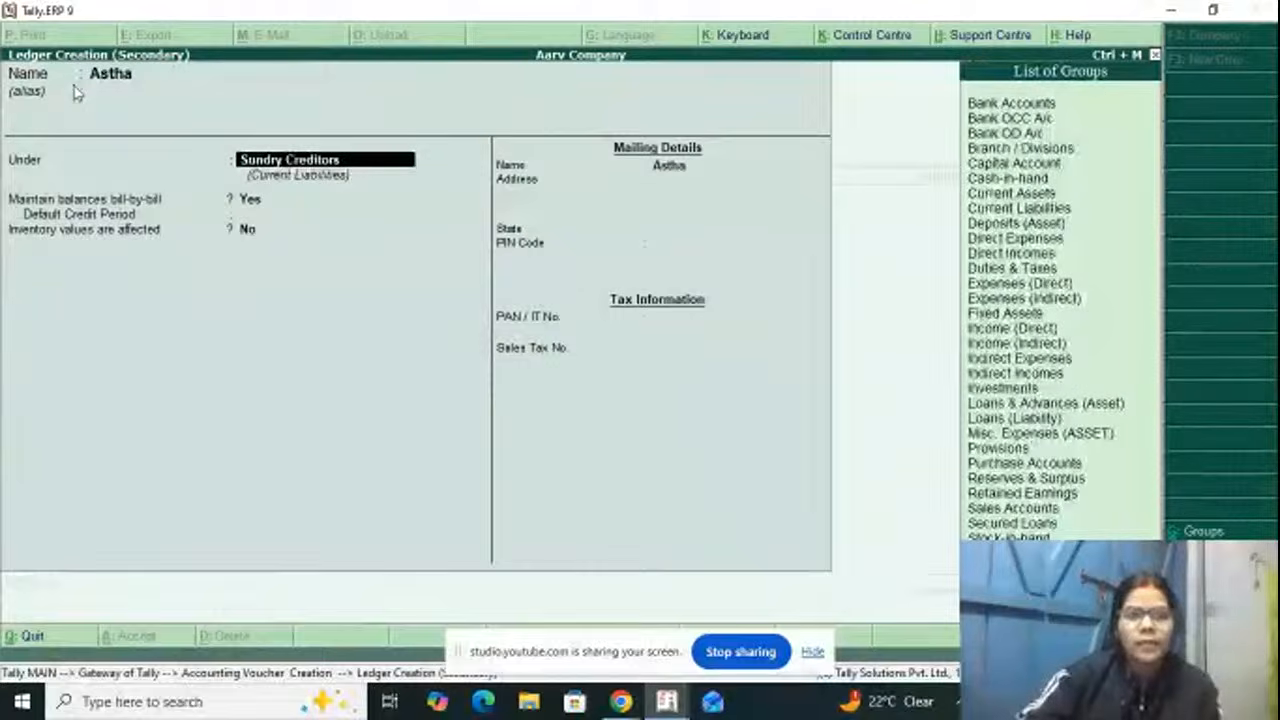
# Step: Place the customer's ledger under Sundry Debtors, keep its remaining defaults with blank mailing and tax details, and save it
pyautogui.write('S')
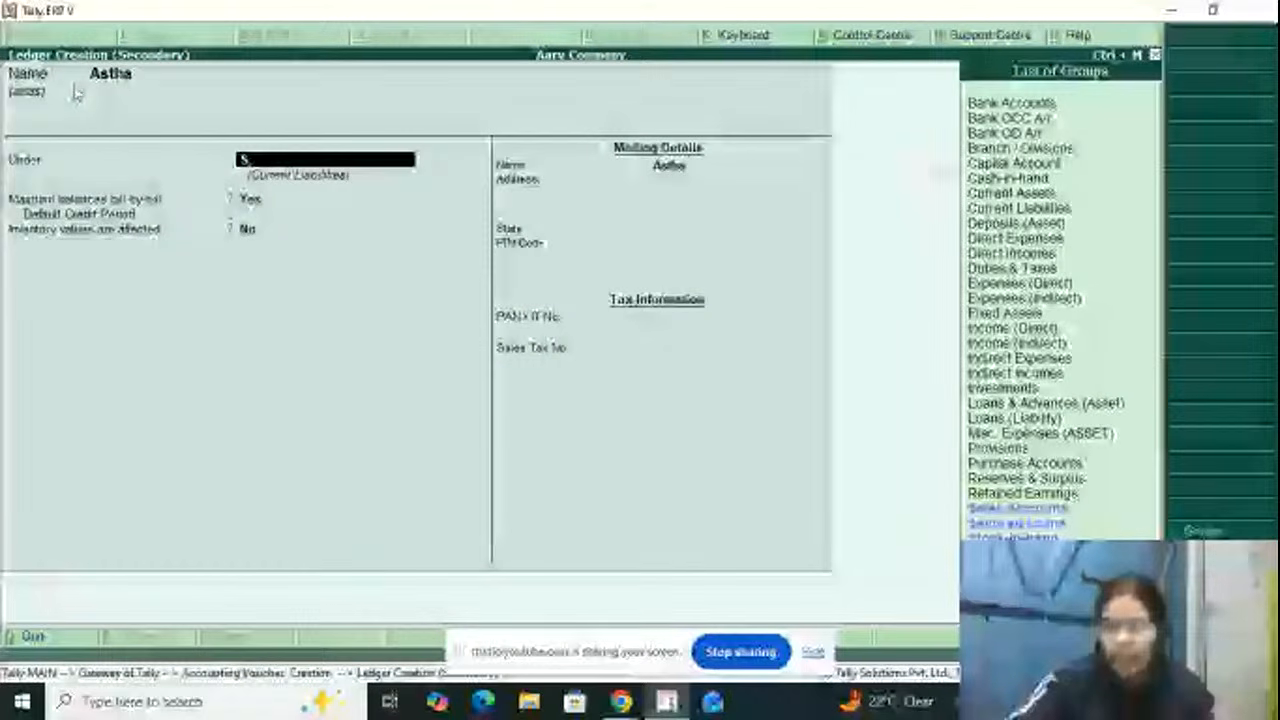
pyautogui.write('u')
pyautogui.press('Down')
pyautogui.press('Return')
pyautogui.press('Return')
pyautogui.press('Return')
pyautogui.press('Return')
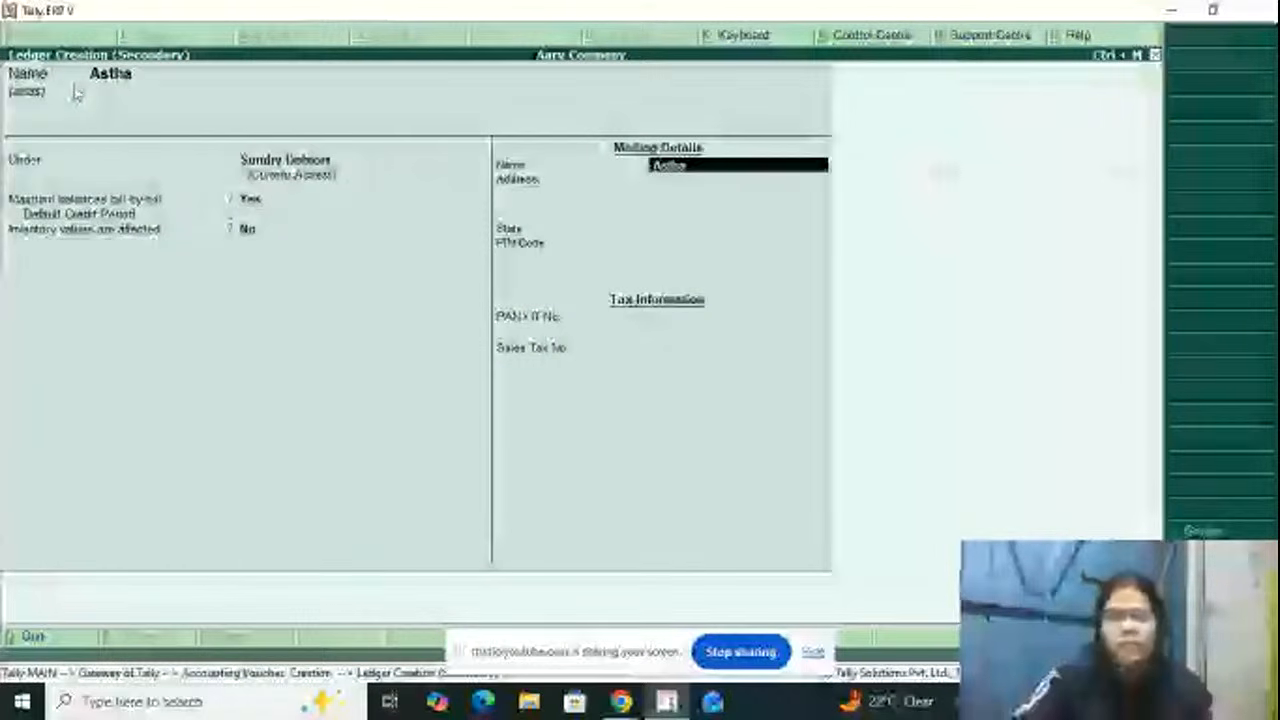
pyautogui.press('Return')
pyautogui.press('Return')
# Step: Use the customer as the sales party and enter the delivery note number in the despatch details, keeping its date 1-Apr-2008
pyautogui.press('Return')
pyautogui.press('Return')
pyautogui.press('Return')
pyautogui.press('Return')
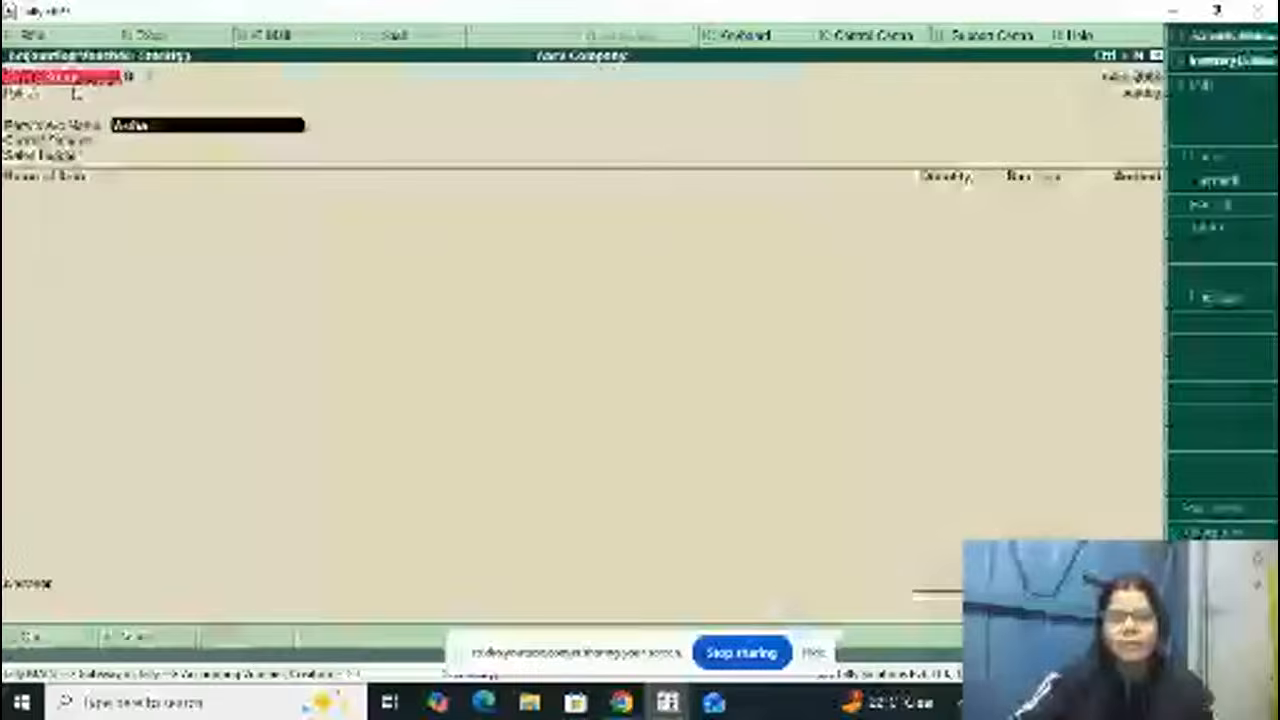
pyautogui.press('Return')
pyautogui.press('Return')
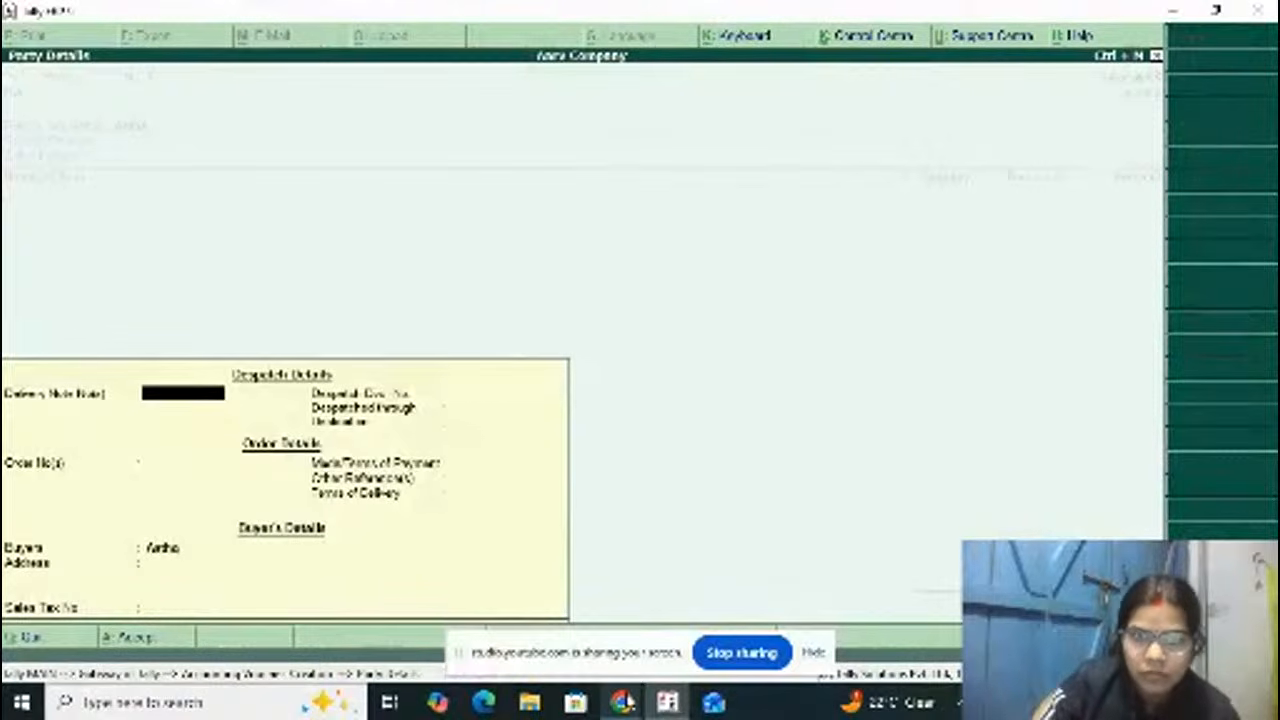
pyautogui.moveTo(624, 696)
pyautogui.moveTo(705, 640)
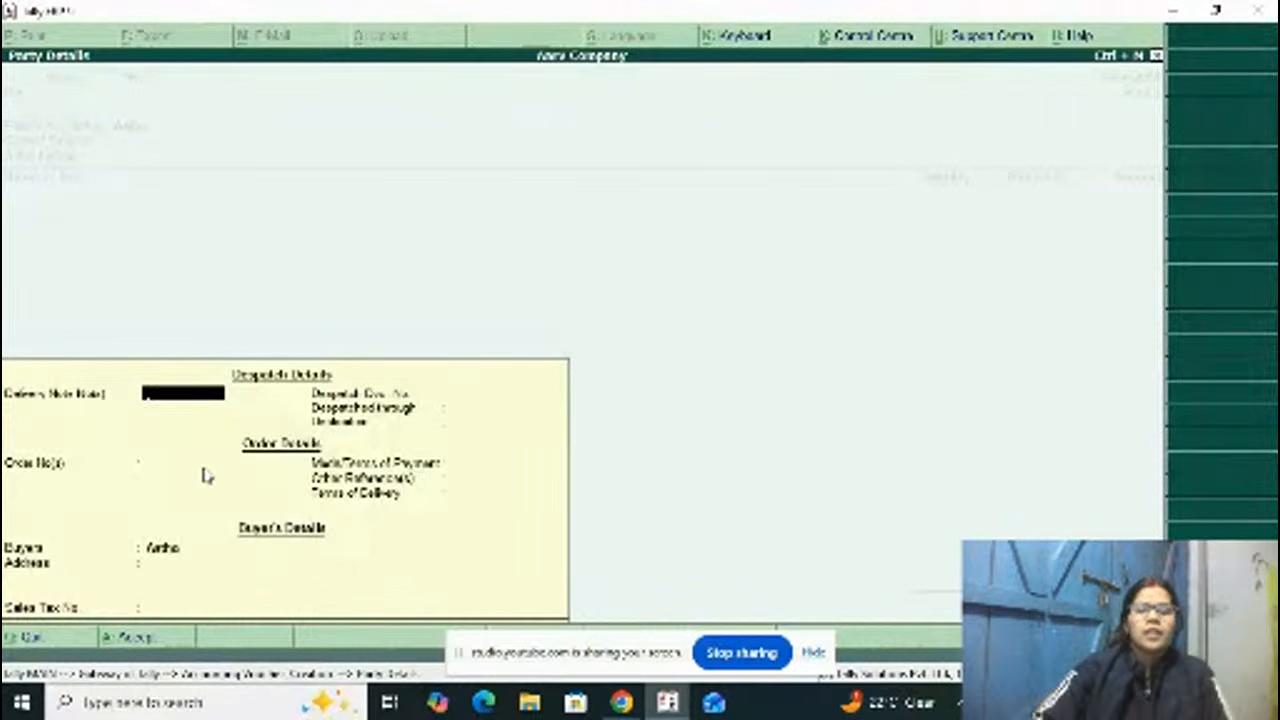
pyautogui.write('5666')
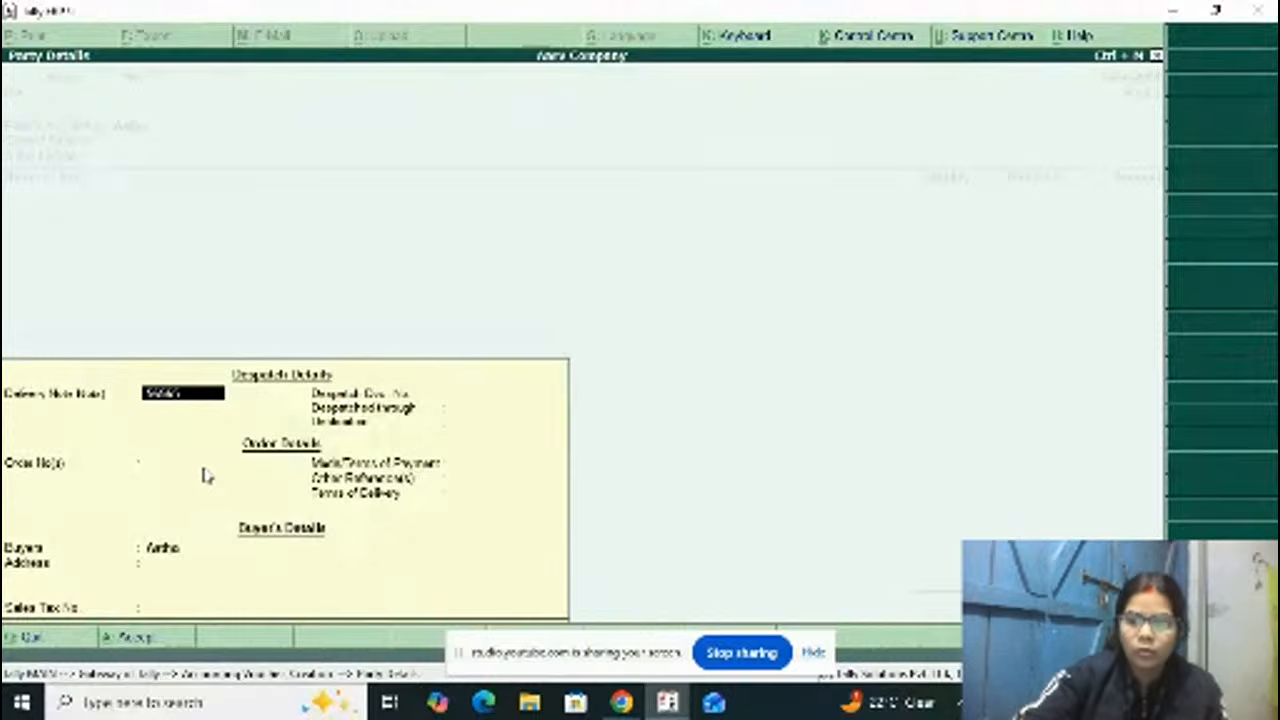
pyautogui.press('Return')
# Step: Enter the despatch document number, set the despatch method to By Transport and the destination to 100 Km
pyautogui.press('Return')
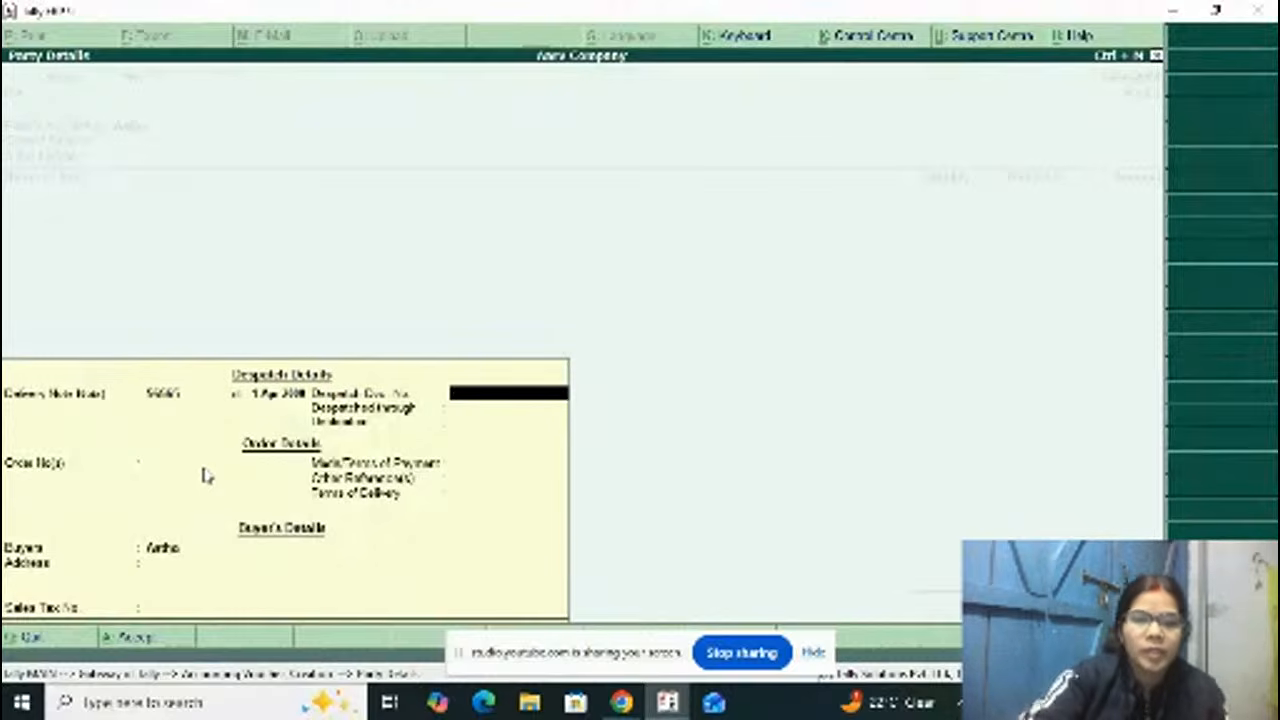
pyautogui.write('656567')
pyautogui.press('Return')
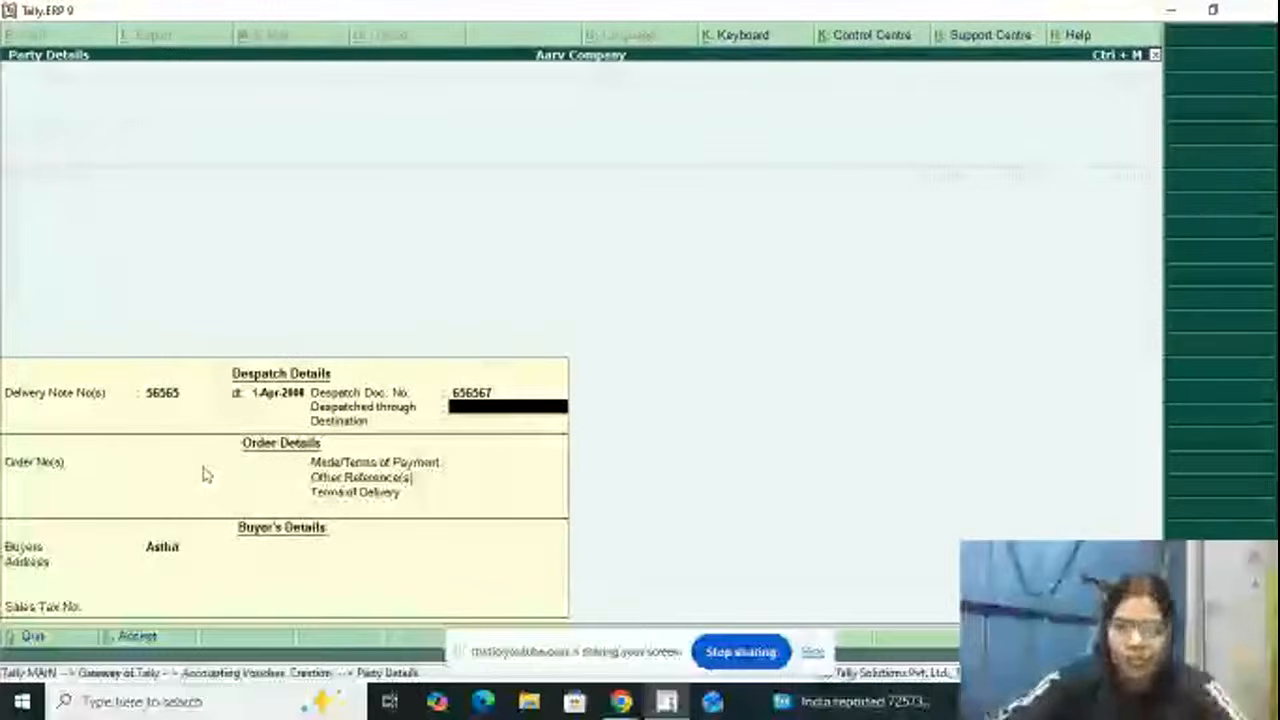
pyautogui.write('By Tra')
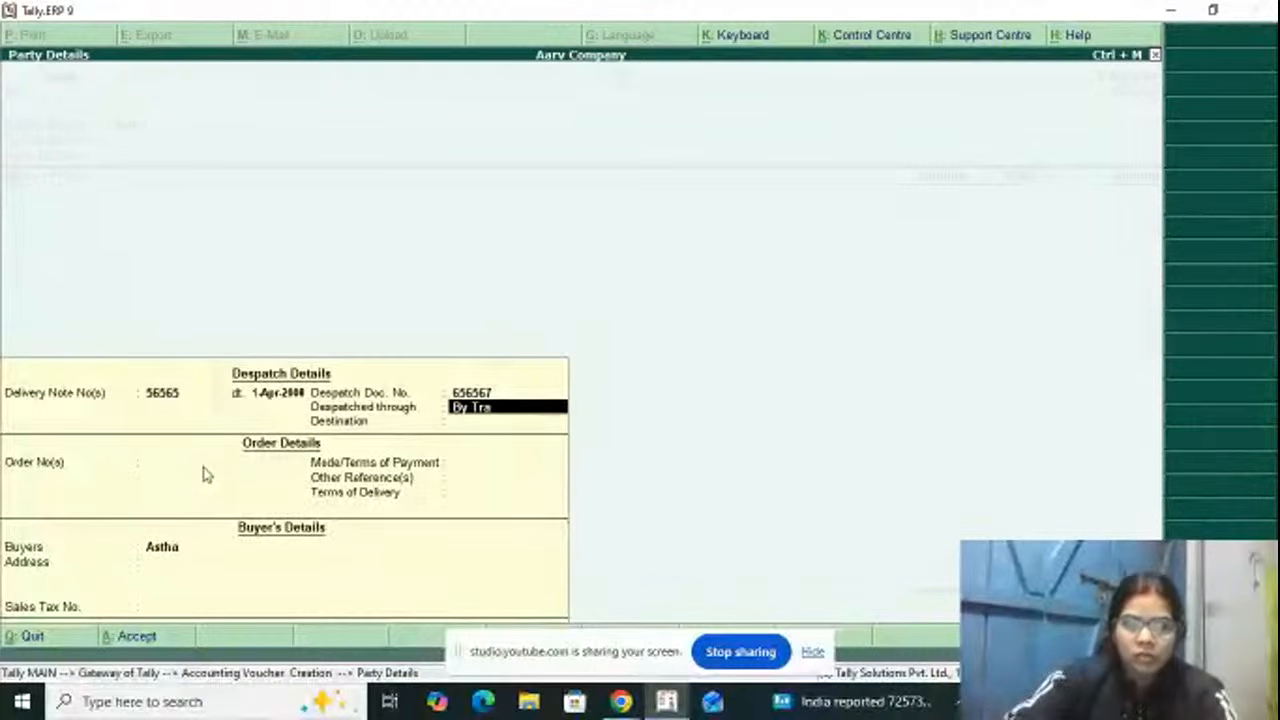
pyautogui.write('nspor')
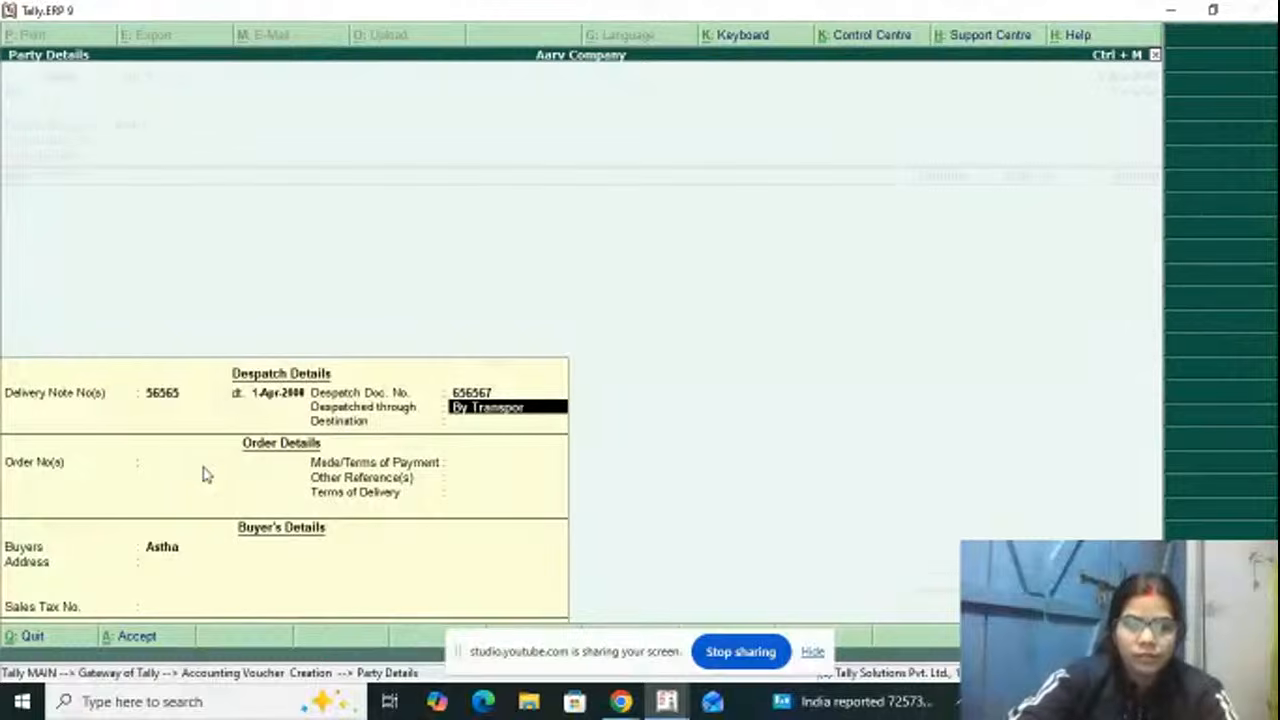
pyautogui.write('t')
pyautogui.press('Return')
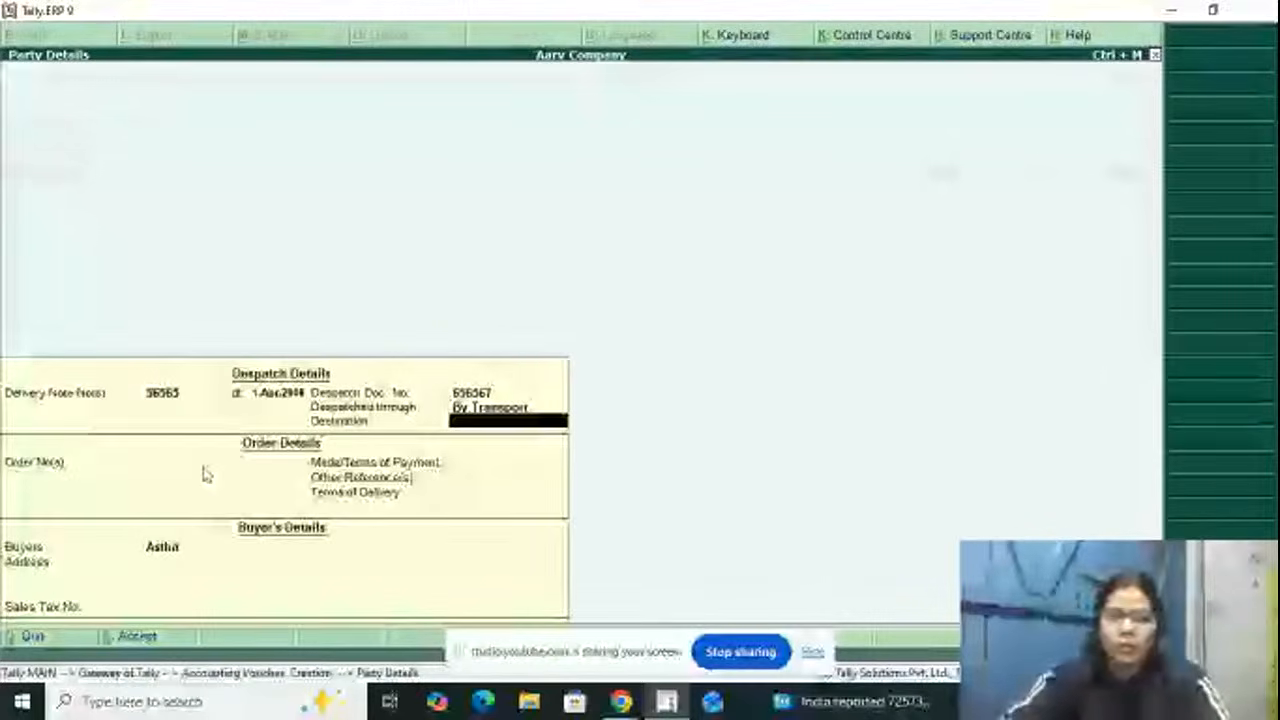
pyautogui.write('100 K')
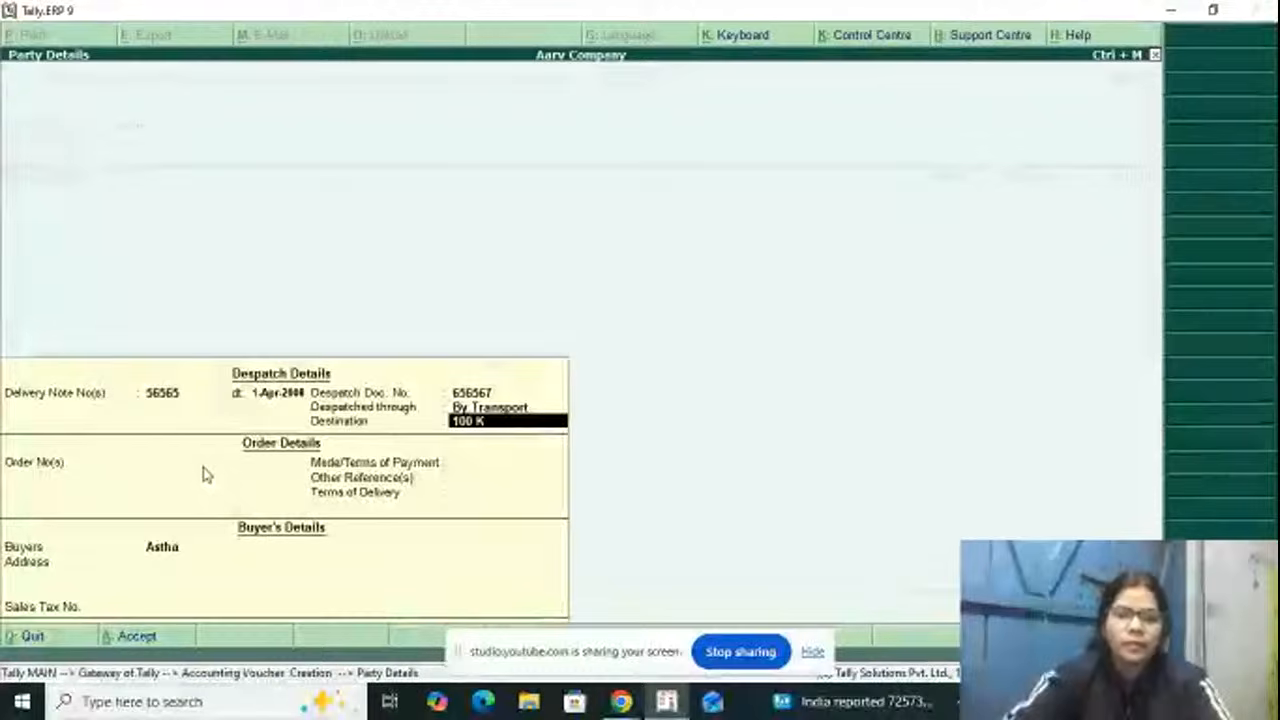
pyautogui.write('m')
pyautogui.press('Return')
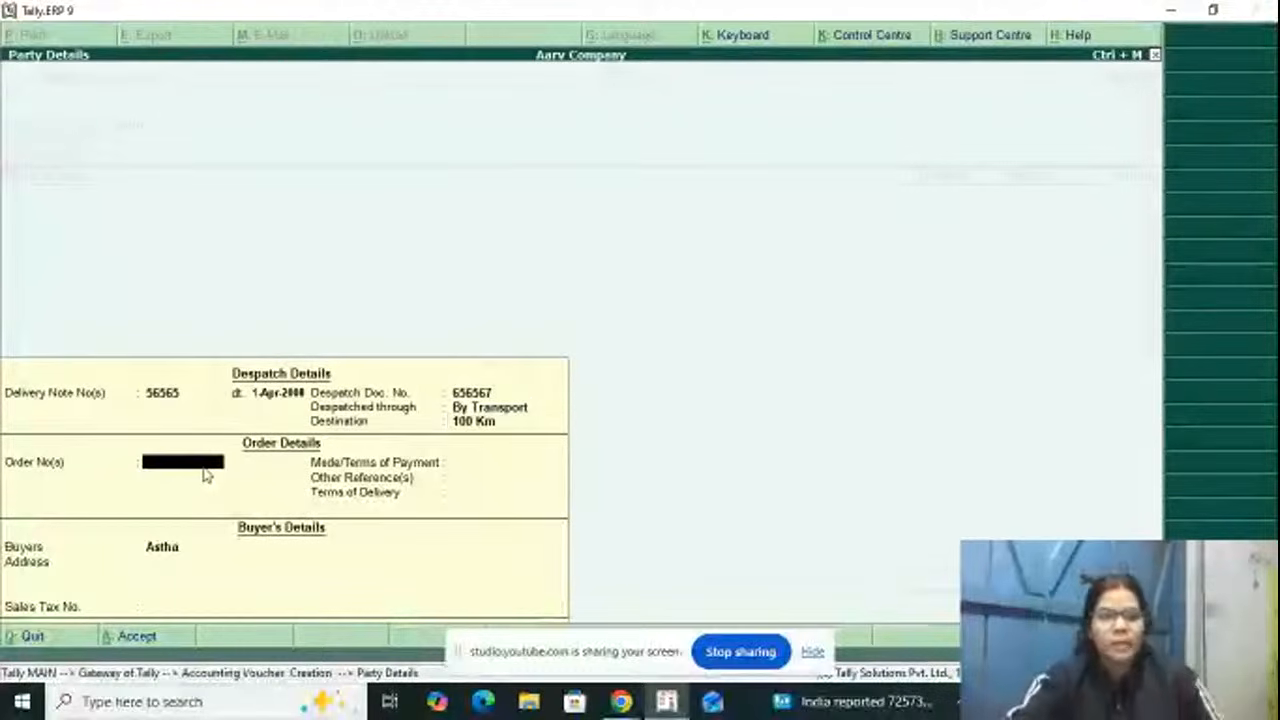
# Step: Enter the order number in the order details and keep its date 1-Apr-2008
pyautogui.write('5')
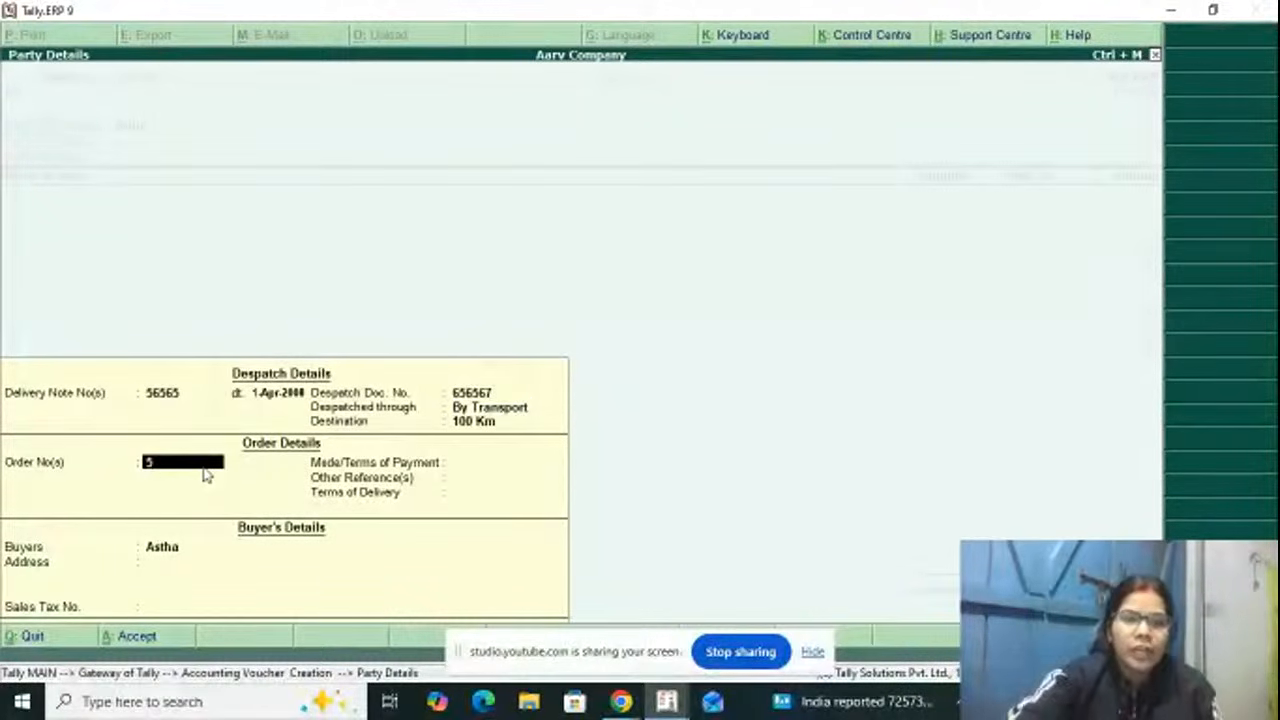
pyautogui.press('Return')
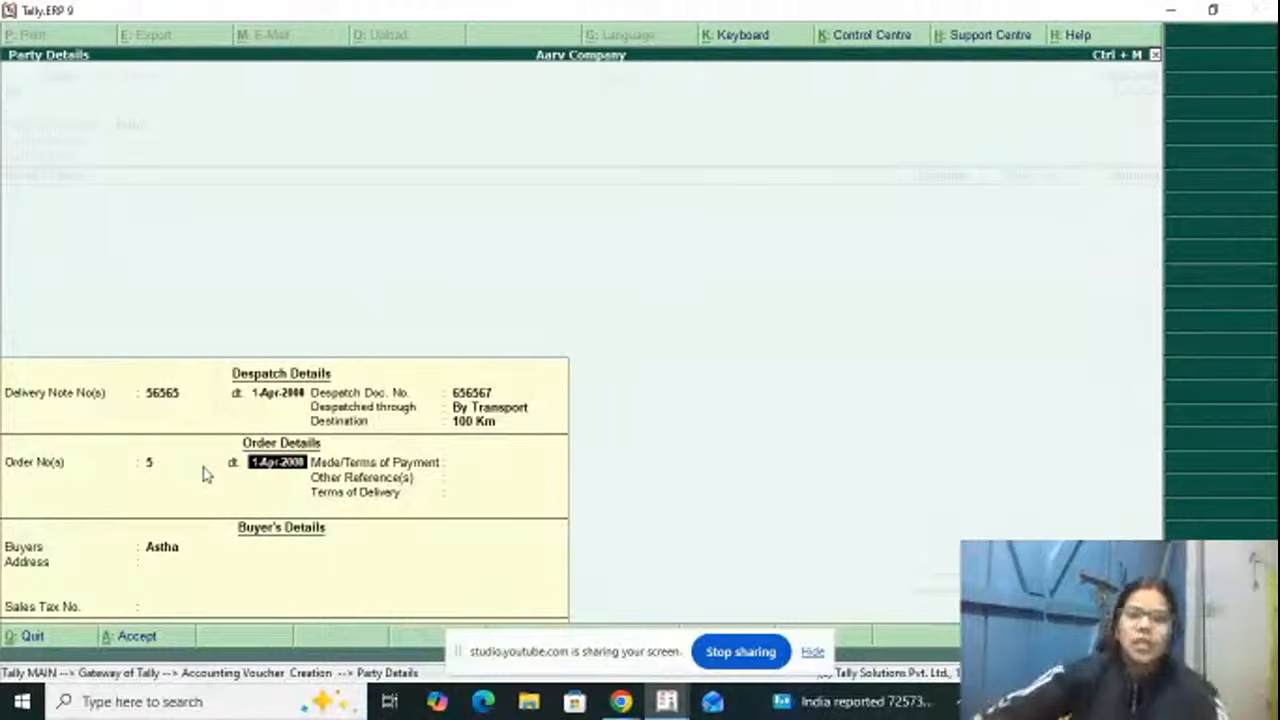
pyautogui.press('Return')
pyautogui.press('Return')
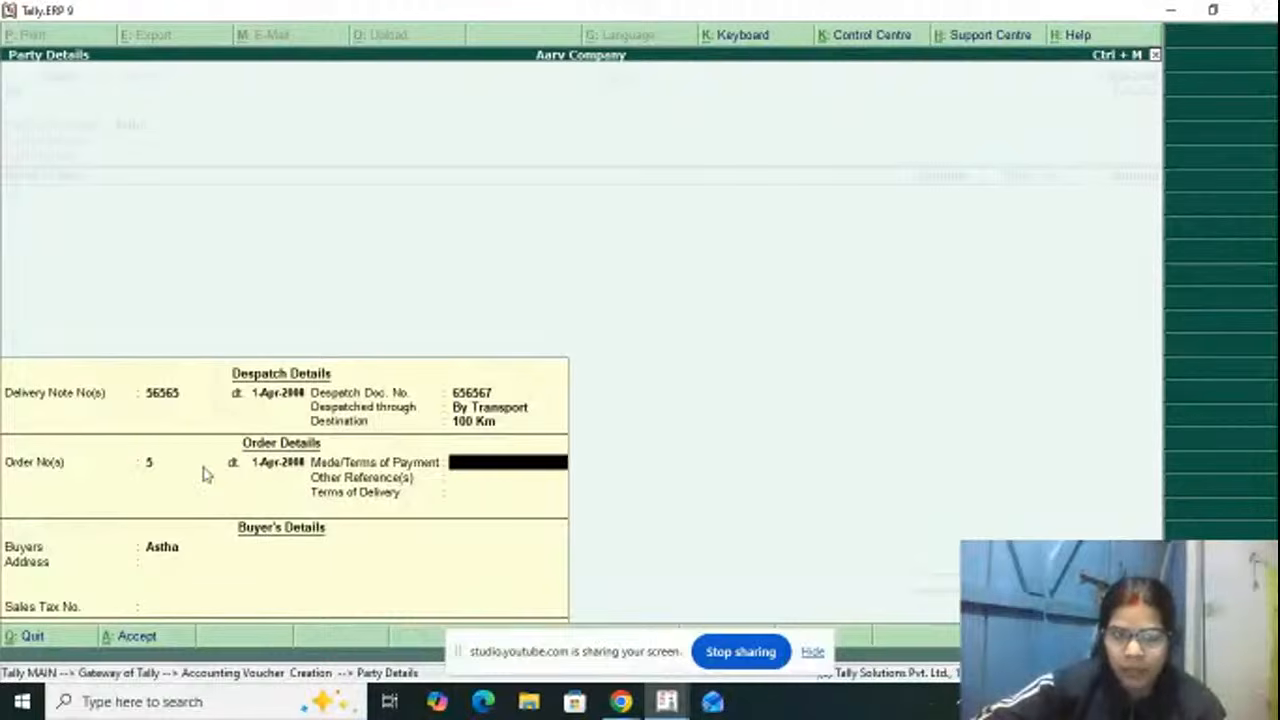
pyautogui.press('BackSpace')
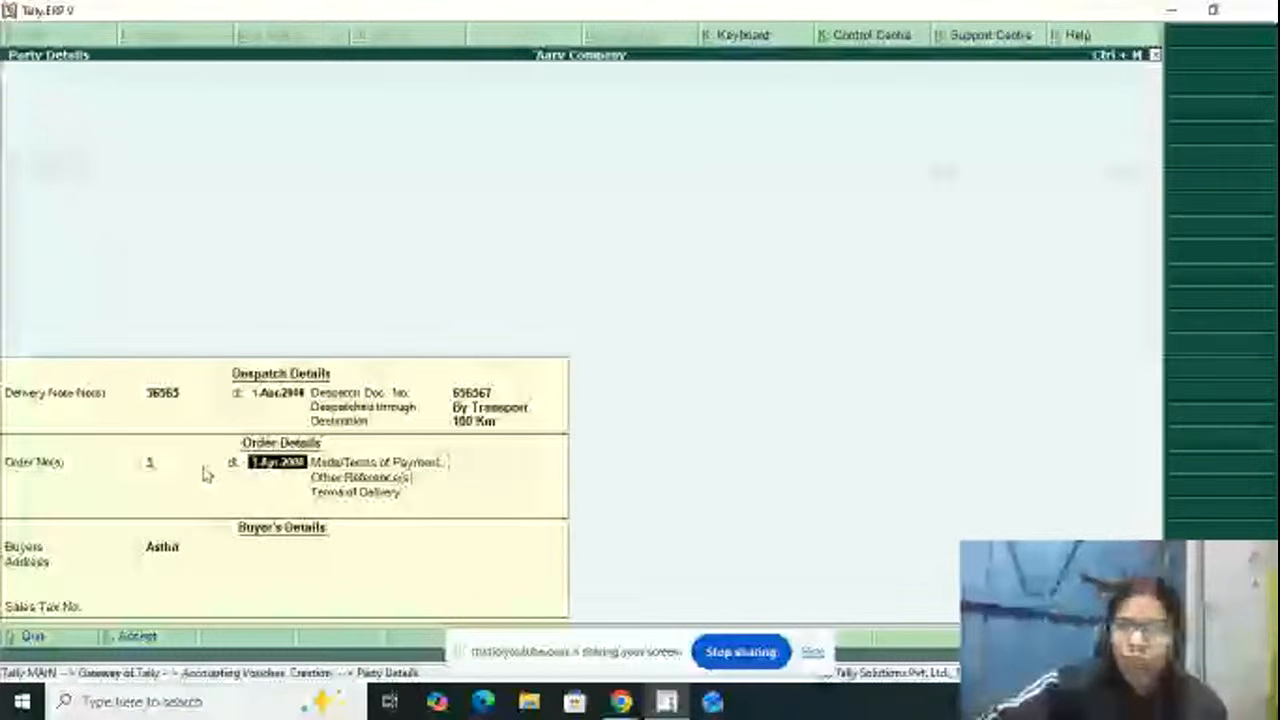
pyautogui.press('Return')
pyautogui.press('Return')
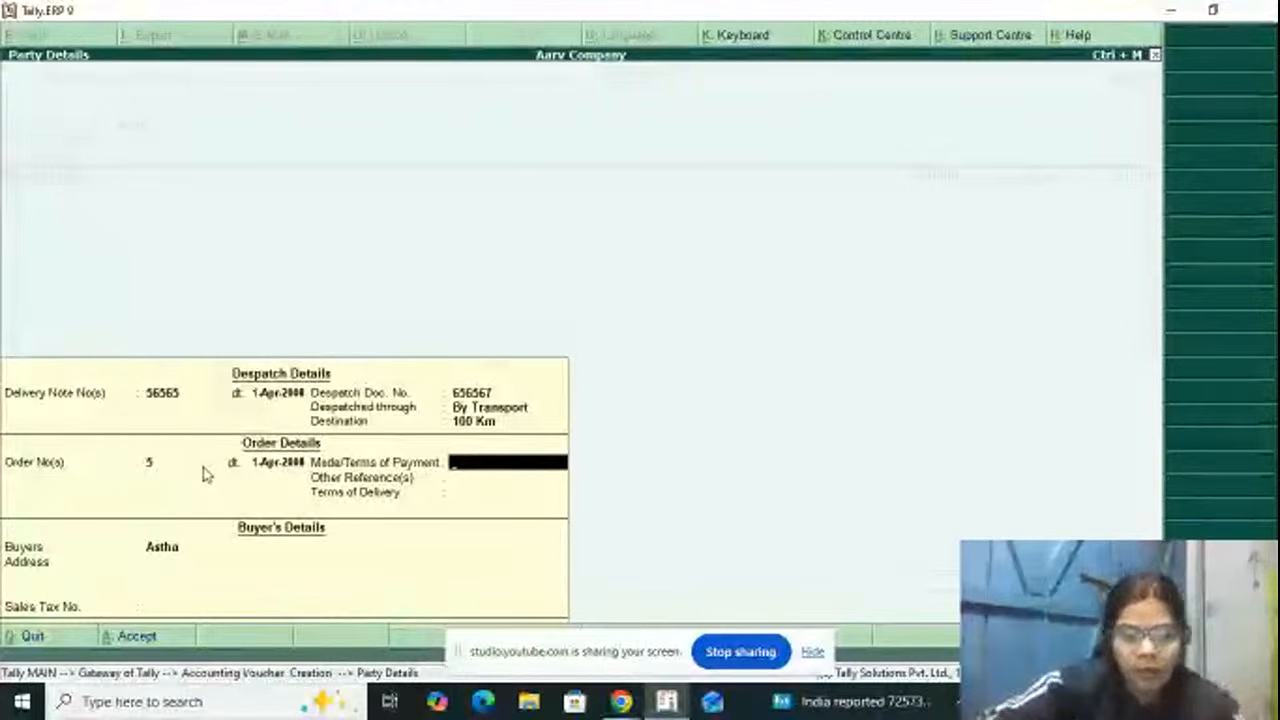
# Step: Set the mode of payment to "online pay" and the other reference to "p/p" in the order details
pyautogui.write('online')
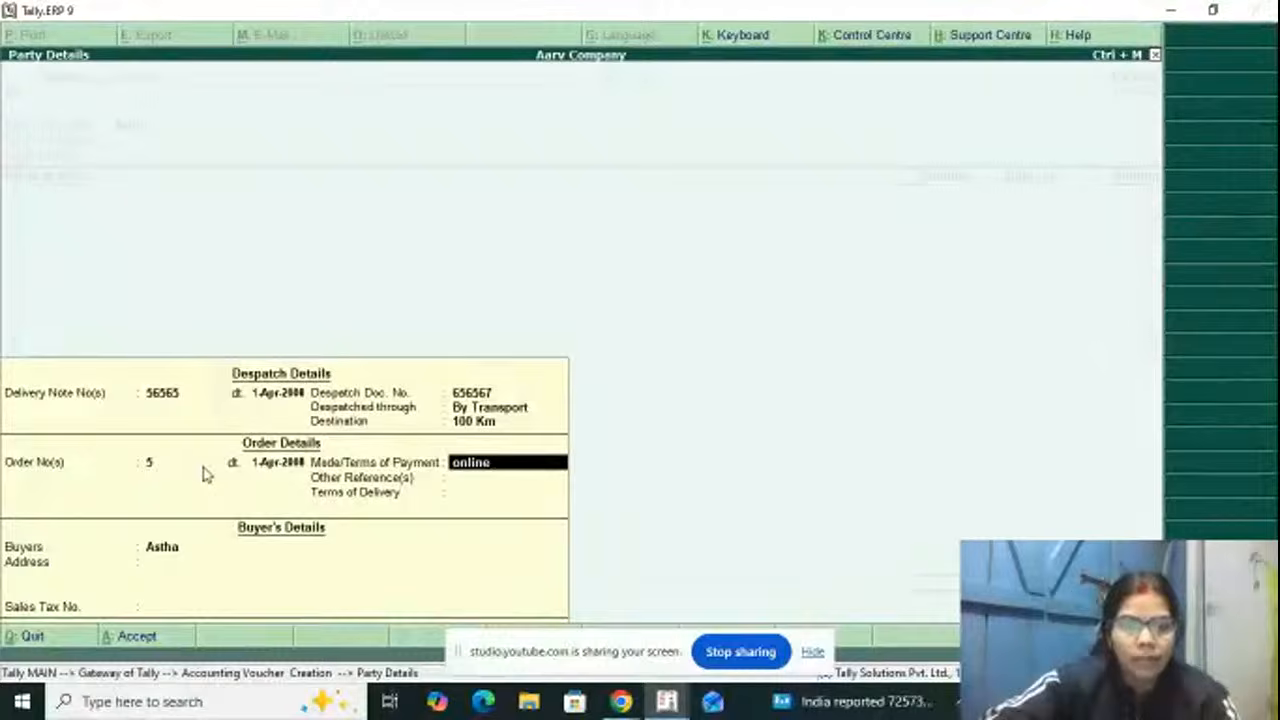
pyautogui.write(' pay')
pyautogui.press('Return')
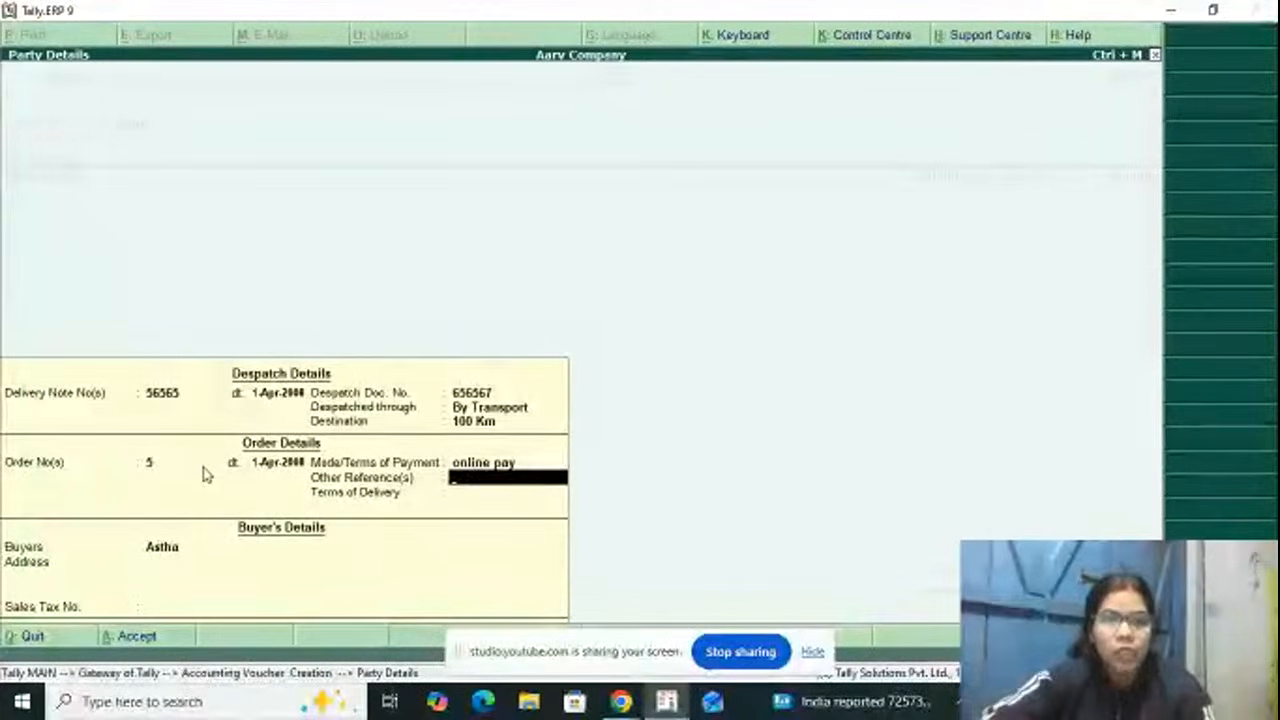
pyautogui.write('p')
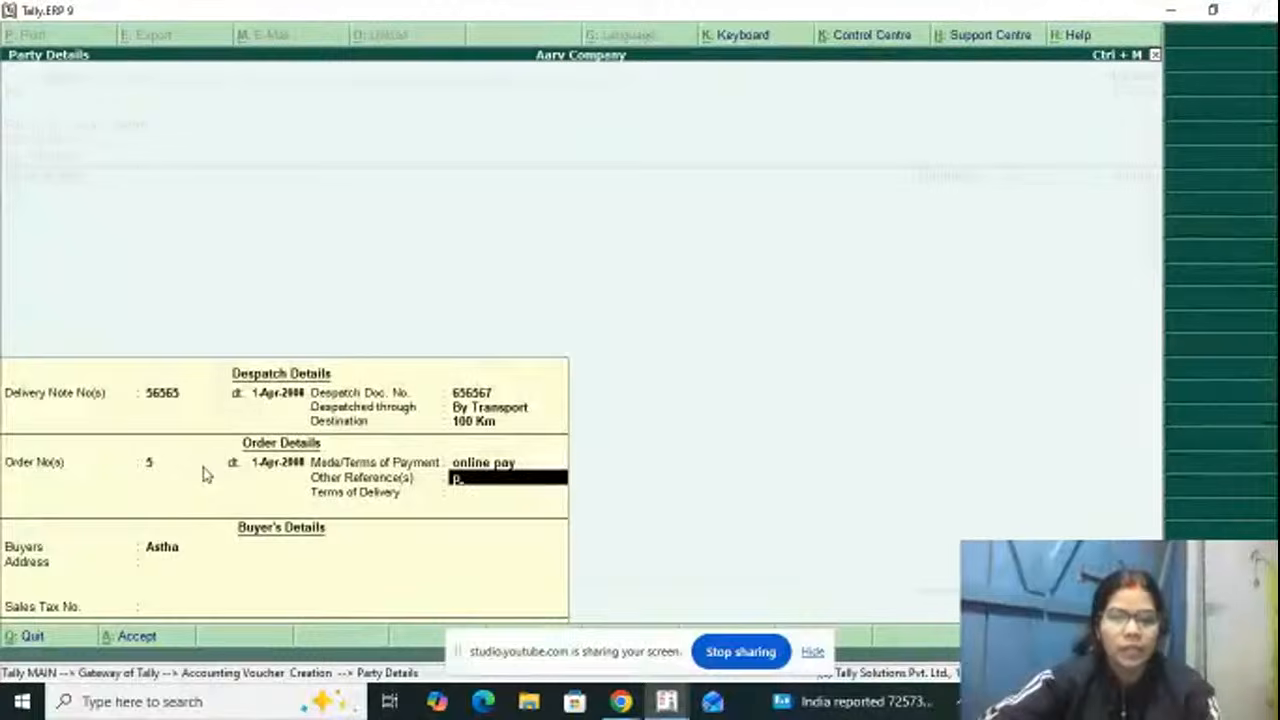
pyautogui.write('/p')
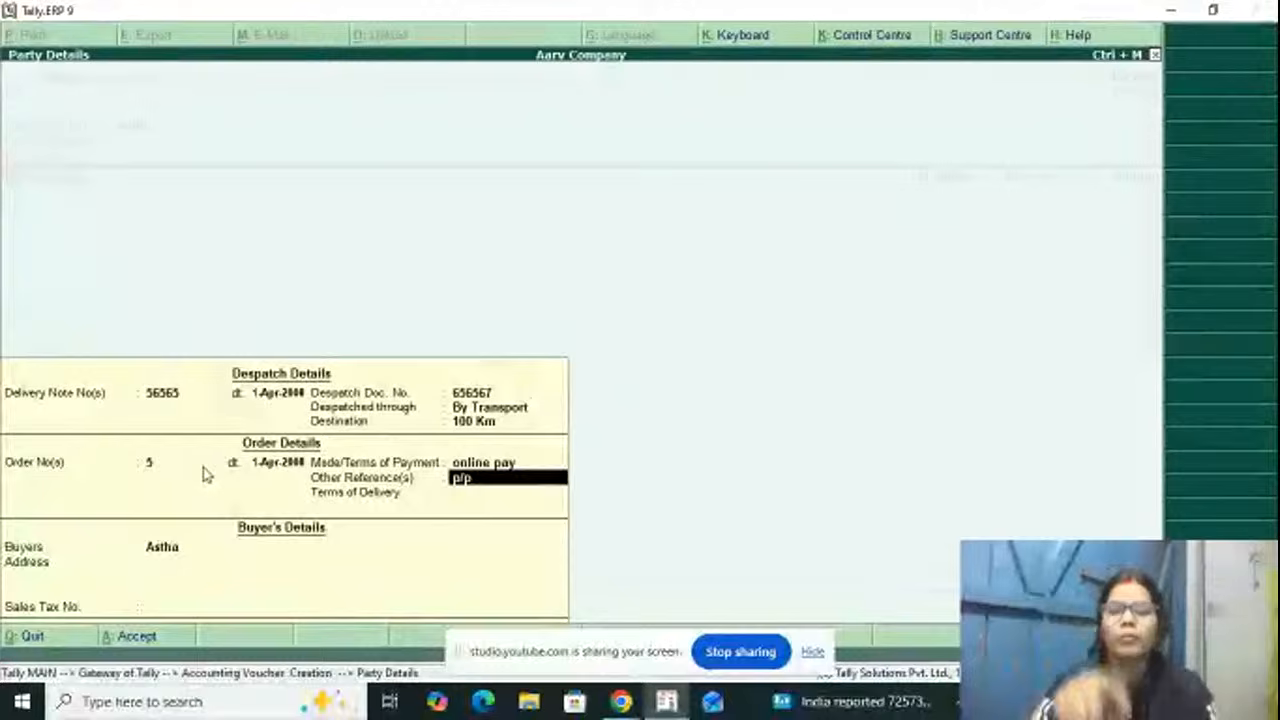
pyautogui.press('Return')
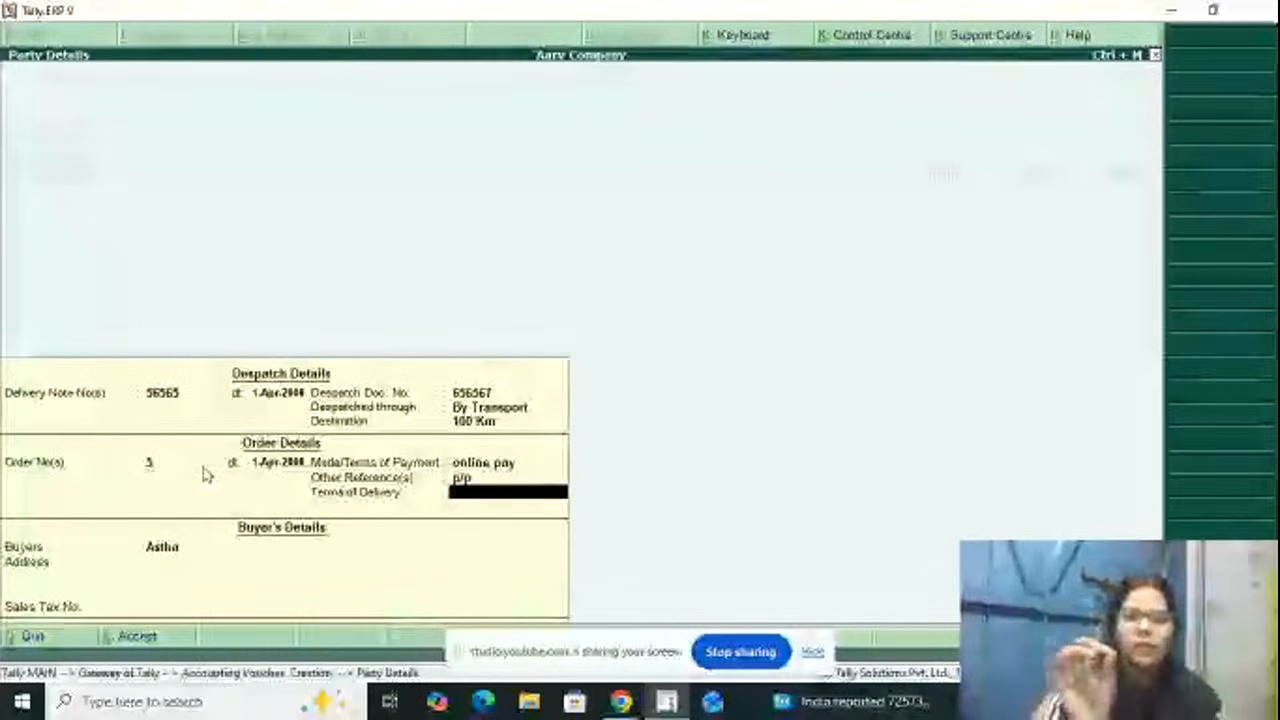
# Step: Accept the party details with blank delivery terms and default buyer's details, and choose Goods Sales as the sales ledger
pyautogui.press('Return')
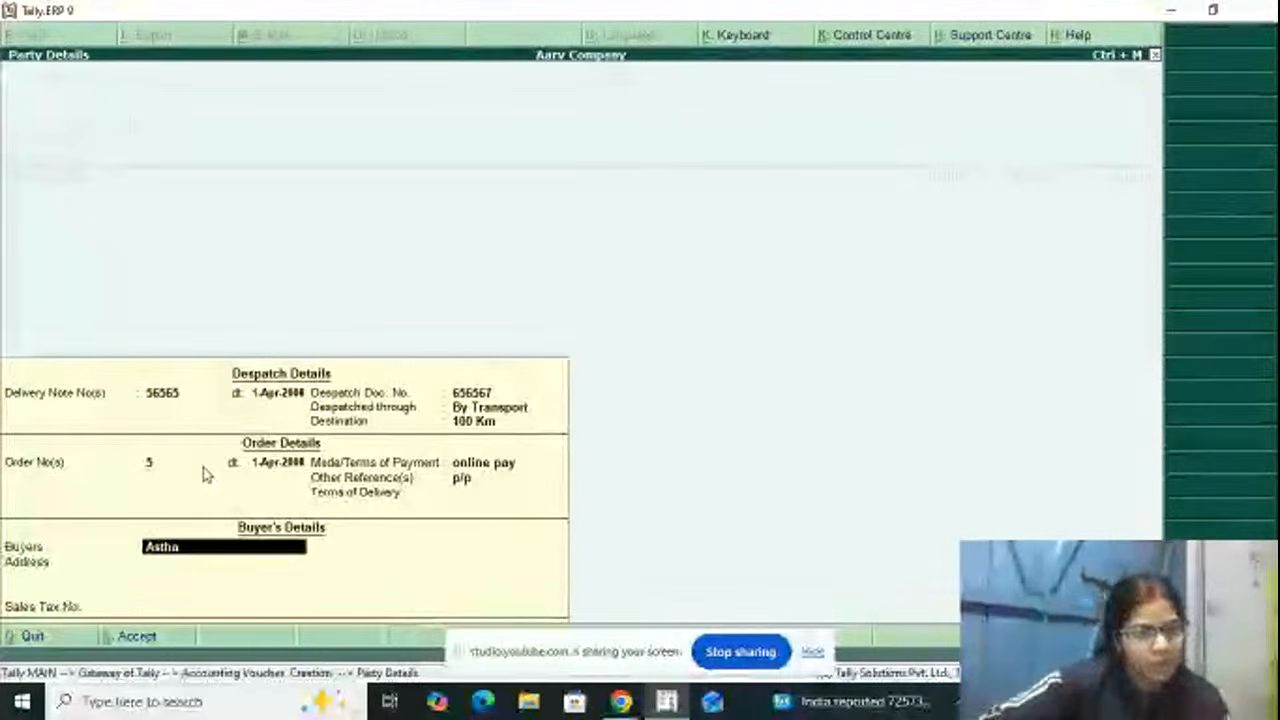
pyautogui.press('Return')
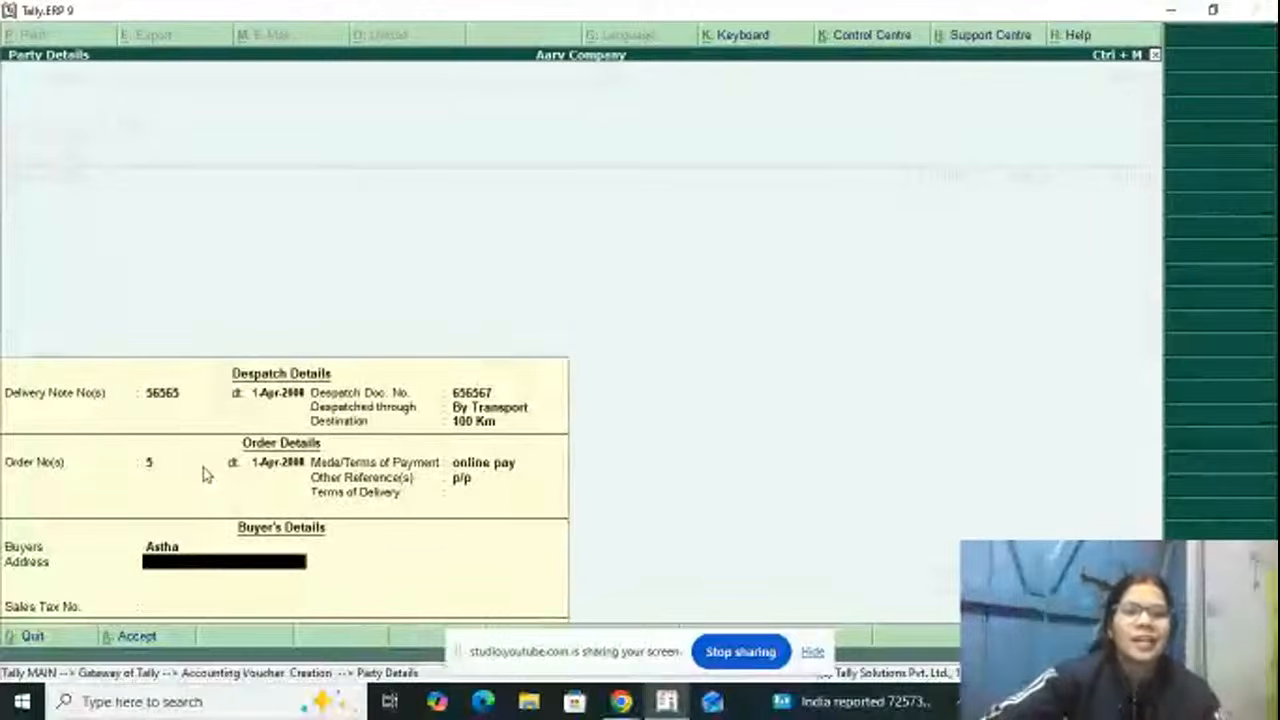
pyautogui.press('Return')
pyautogui.press('Return')
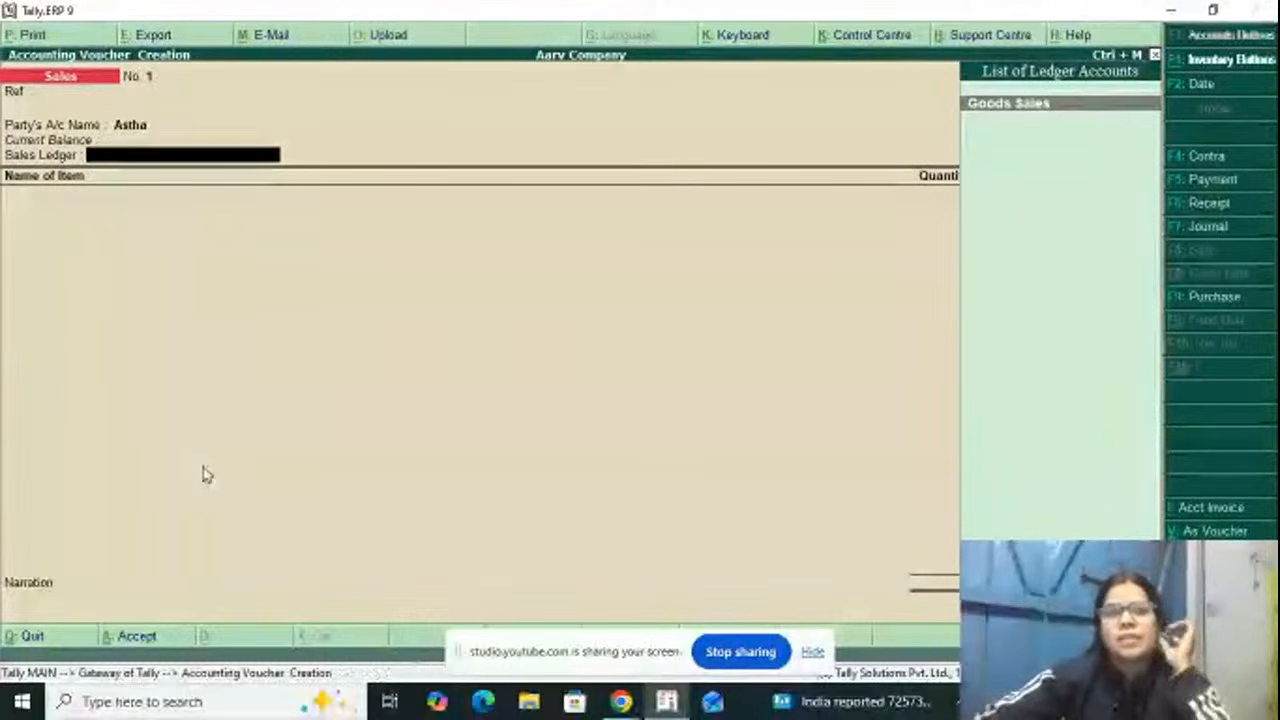
pyautogui.click(1013, 104)
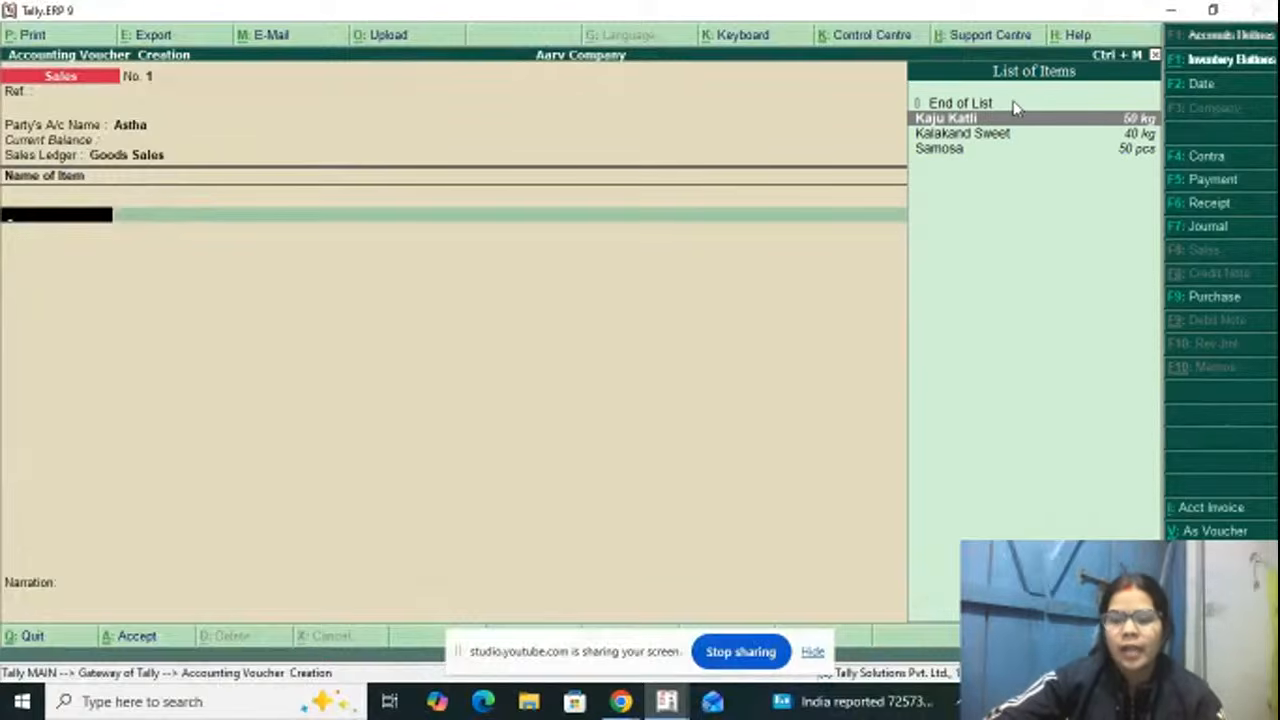
# Step: Add Kaju Katli to the sales voucher with a quantity of 40 kg at a rate of 1,000 per kg
pyautogui.press('Return')
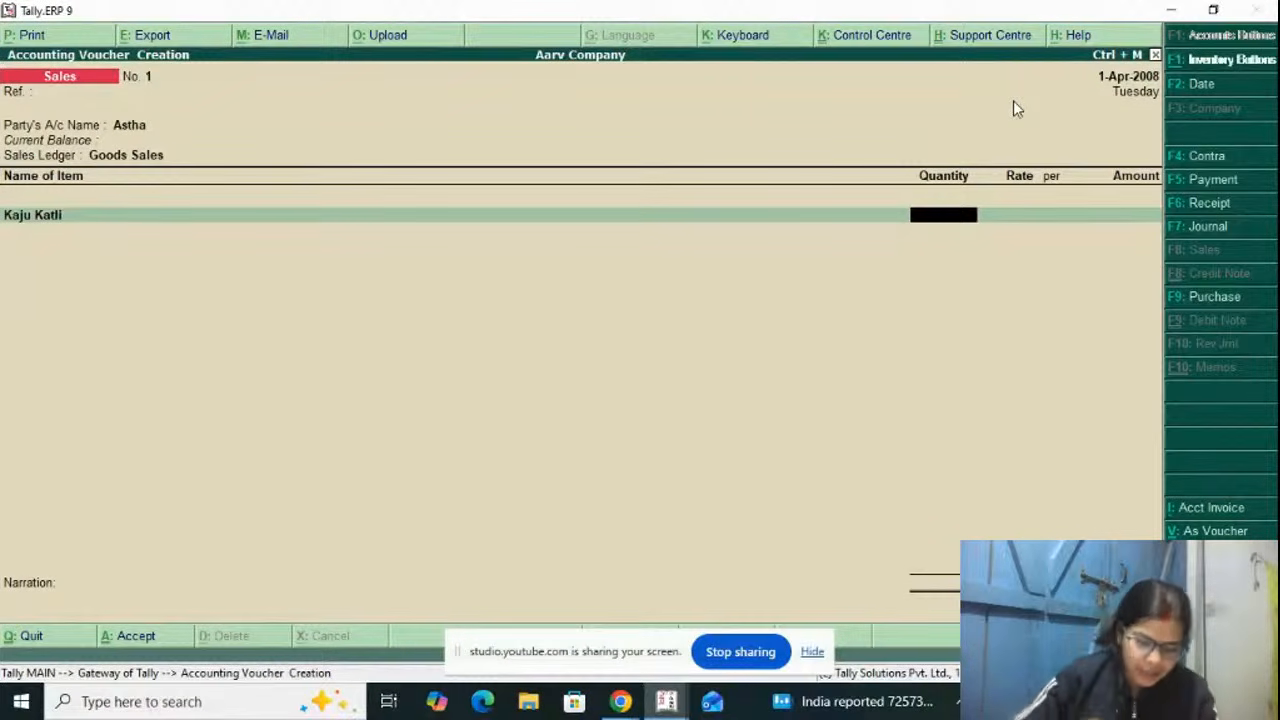
pyautogui.write('40')
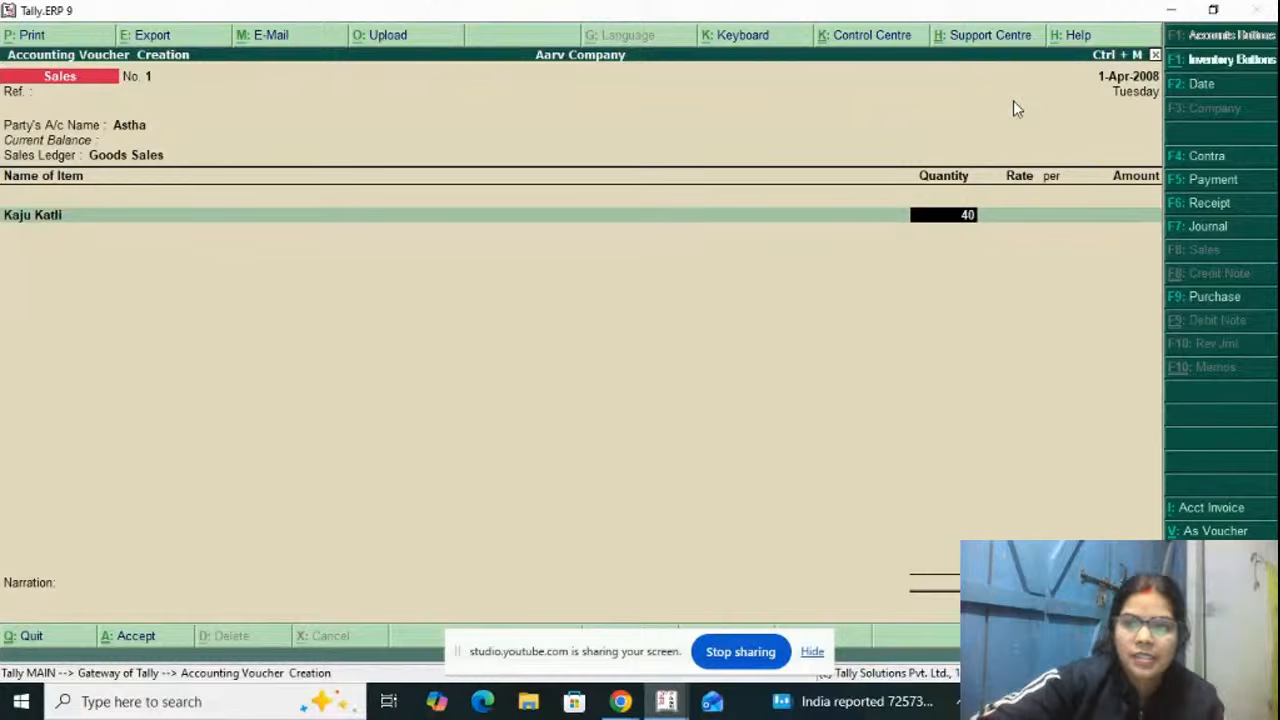
pyautogui.press('Return')
pyautogui.write('1')
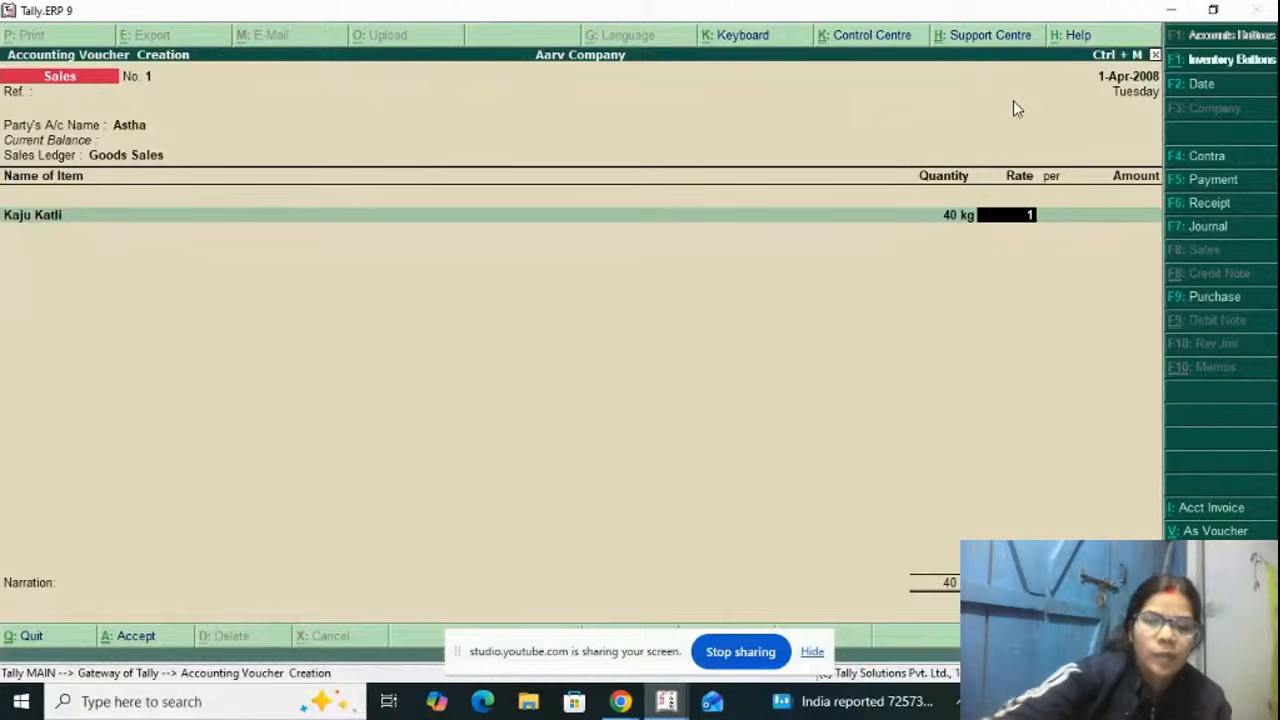
pyautogui.write(',00000')
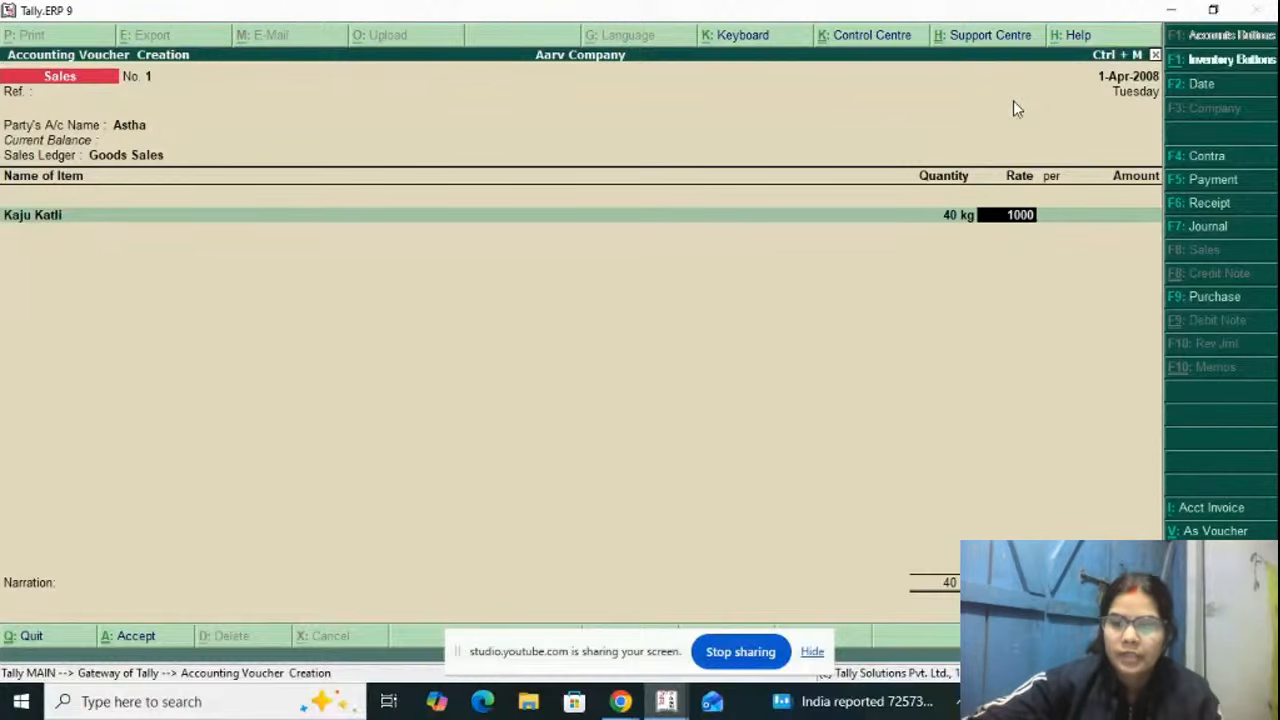
pyautogui.press('Return')
pyautogui.press('Return')
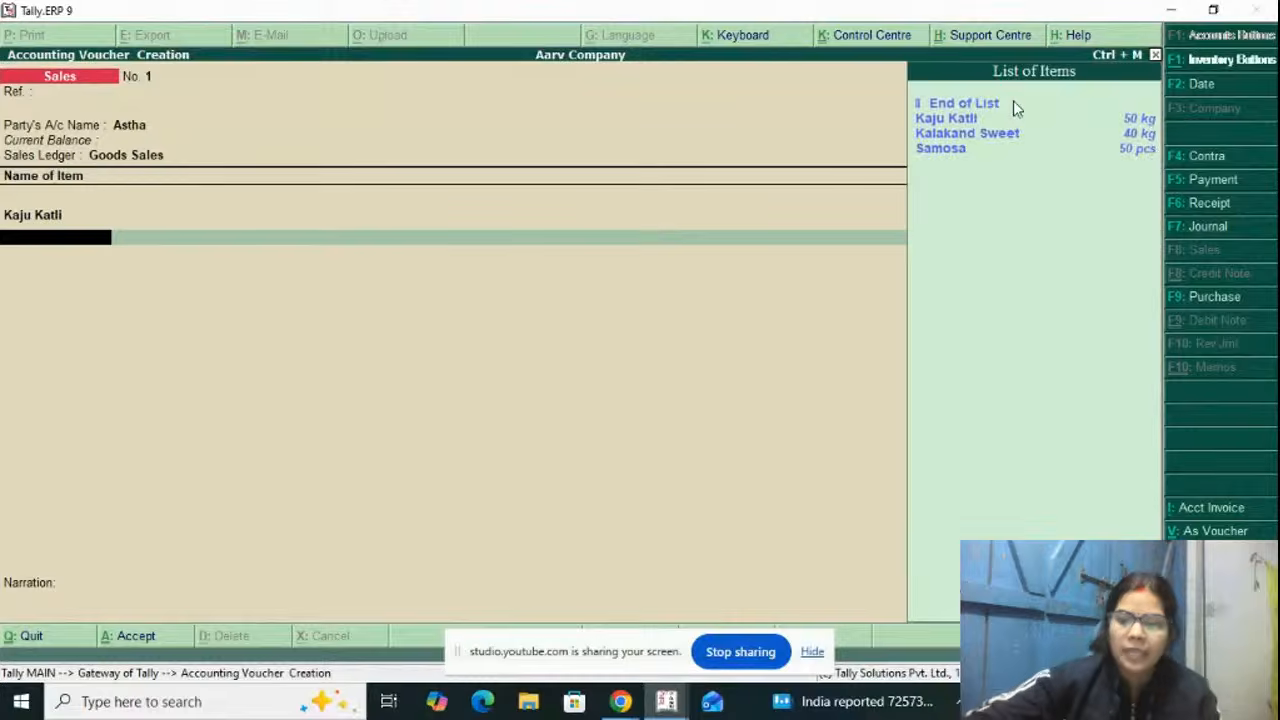
# Step: Add Kalakand Sweet to the sales voucher with a quantity of 30 kg at a rate of 500 per kg
pyautogui.press('Down')
pyautogui.press('Down')
pyautogui.press('Down')
pyautogui.press('Up')
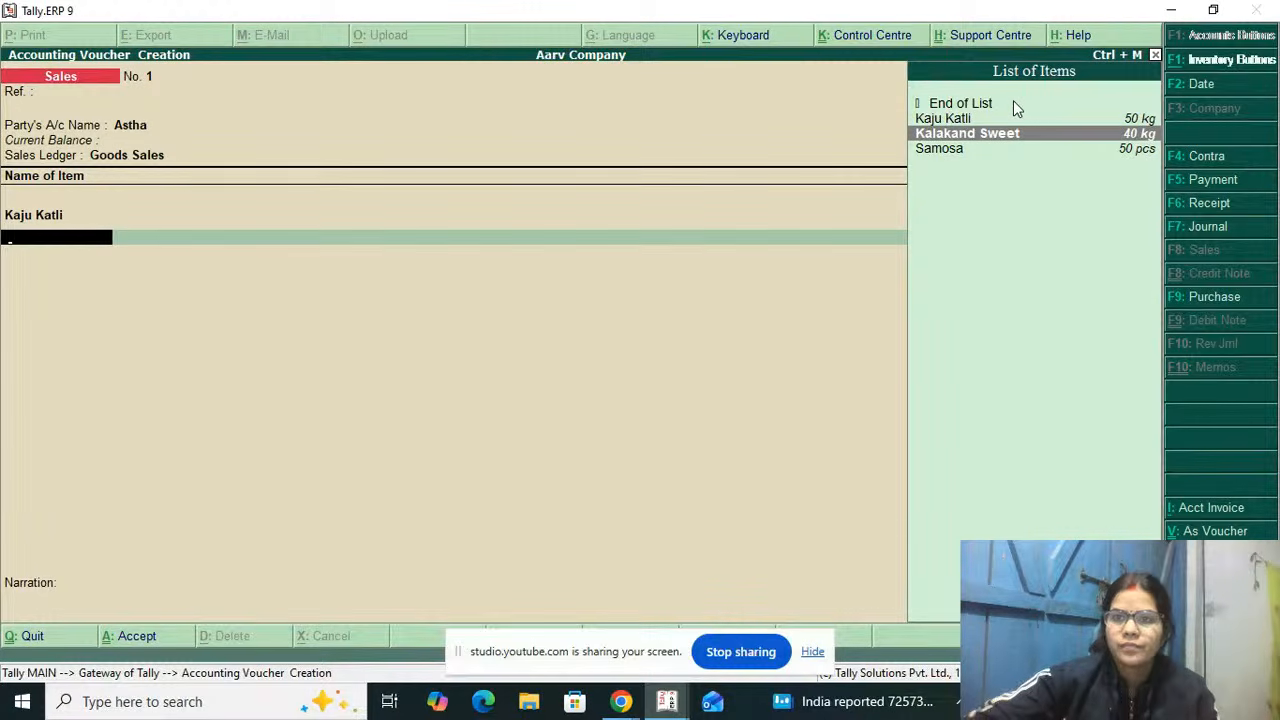
pyautogui.press('Return')
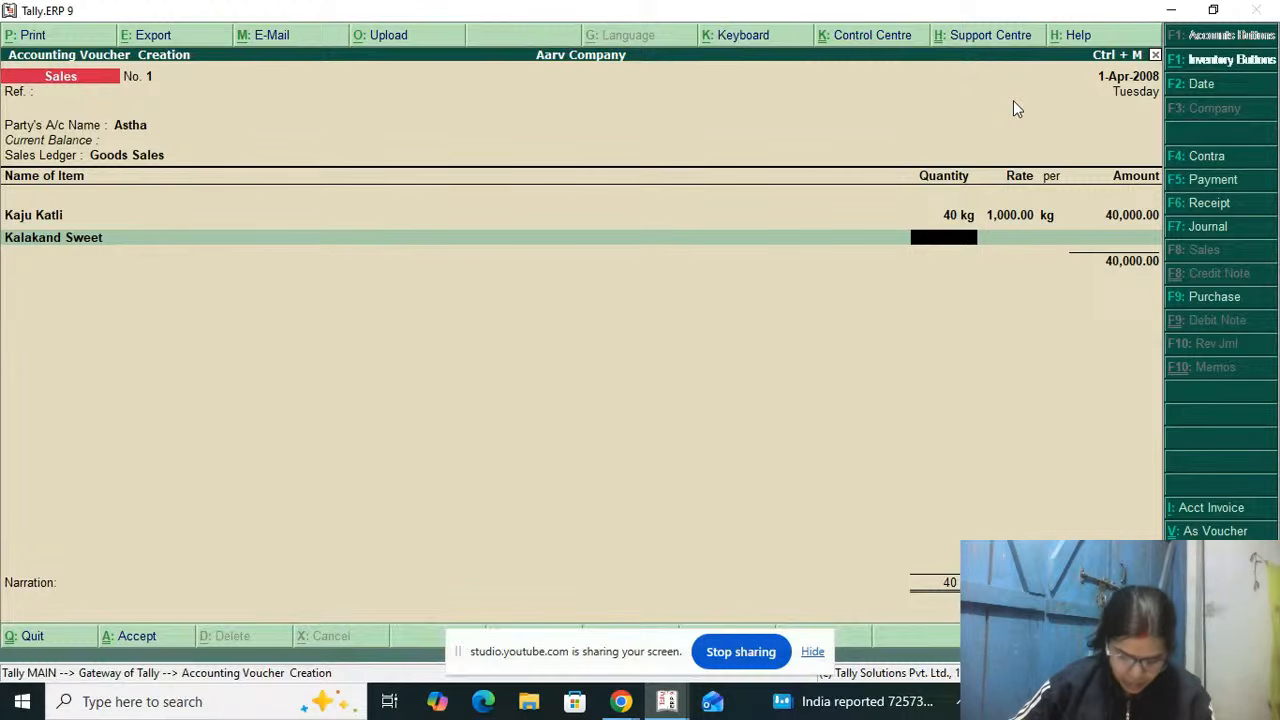
pyautogui.write('30')
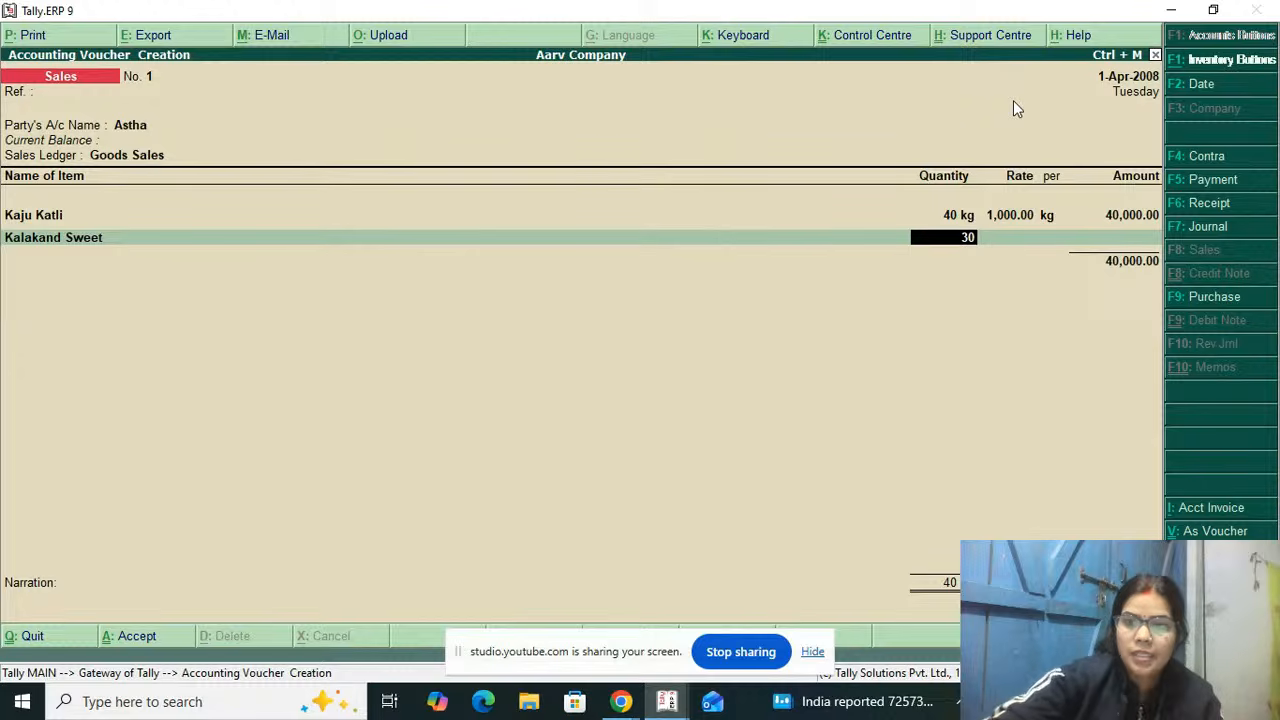
pyautogui.press('Return')
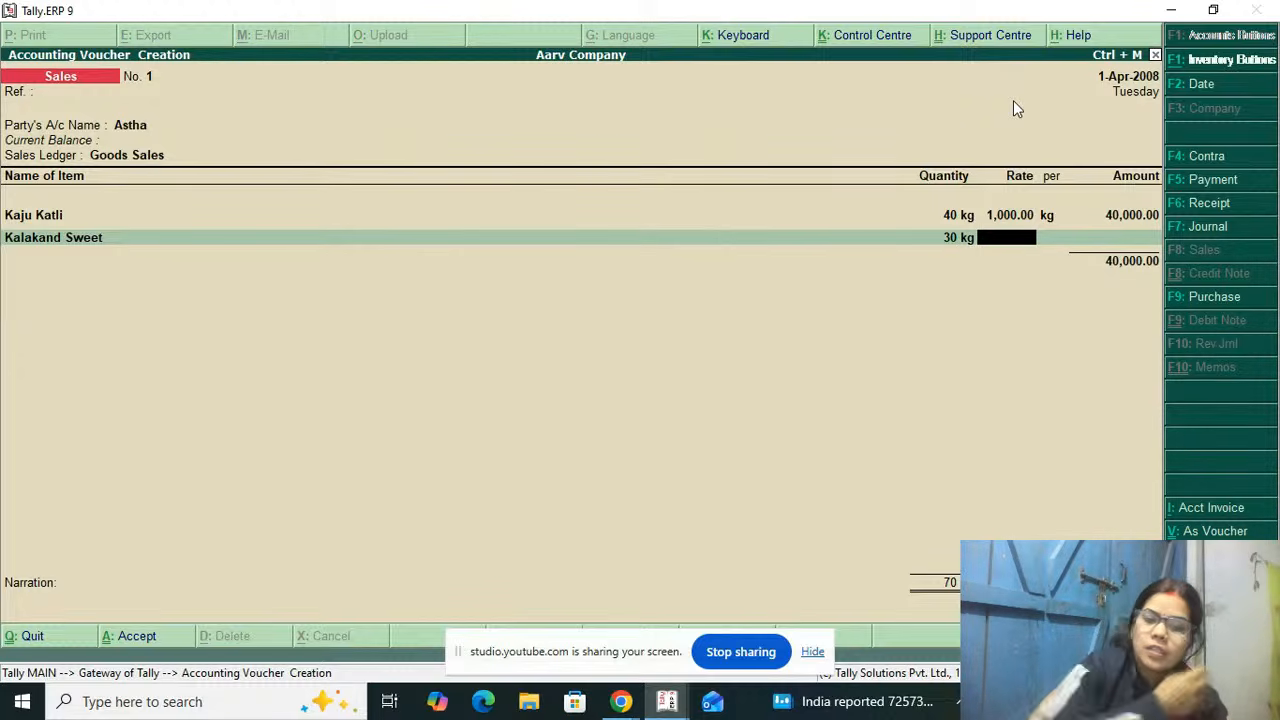
pyautogui.write('500')
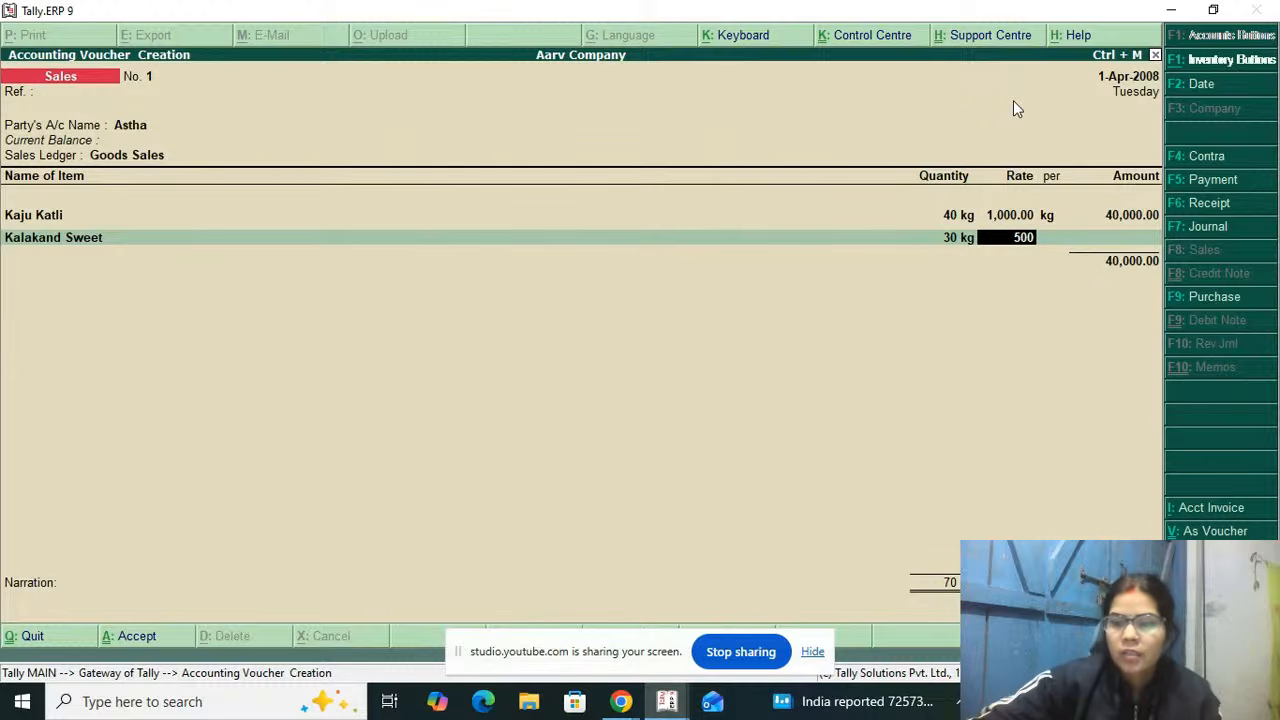
pyautogui.press('Return')
pyautogui.press('Return')
pyautogui.press('Return')
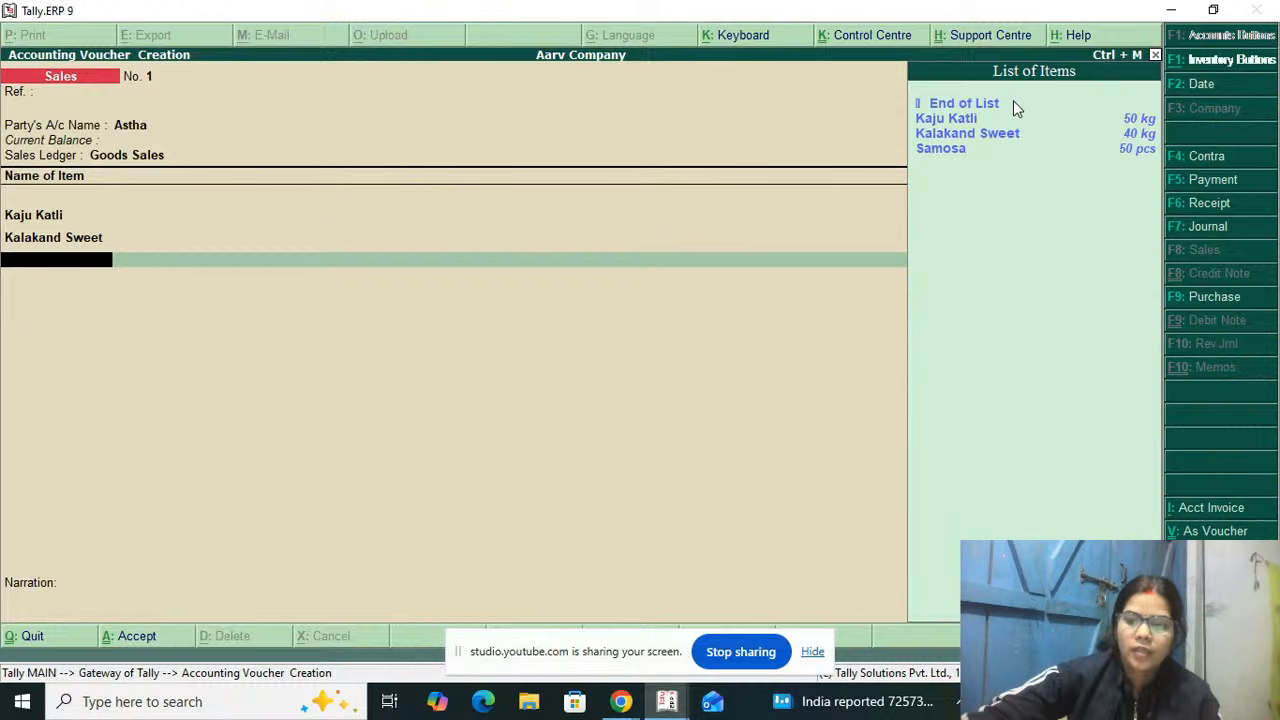
# Step: End the item list, leave the narration blank, and save the sales voucher
pyautogui.press('Down')
pyautogui.press('Up')
pyautogui.press('Return')
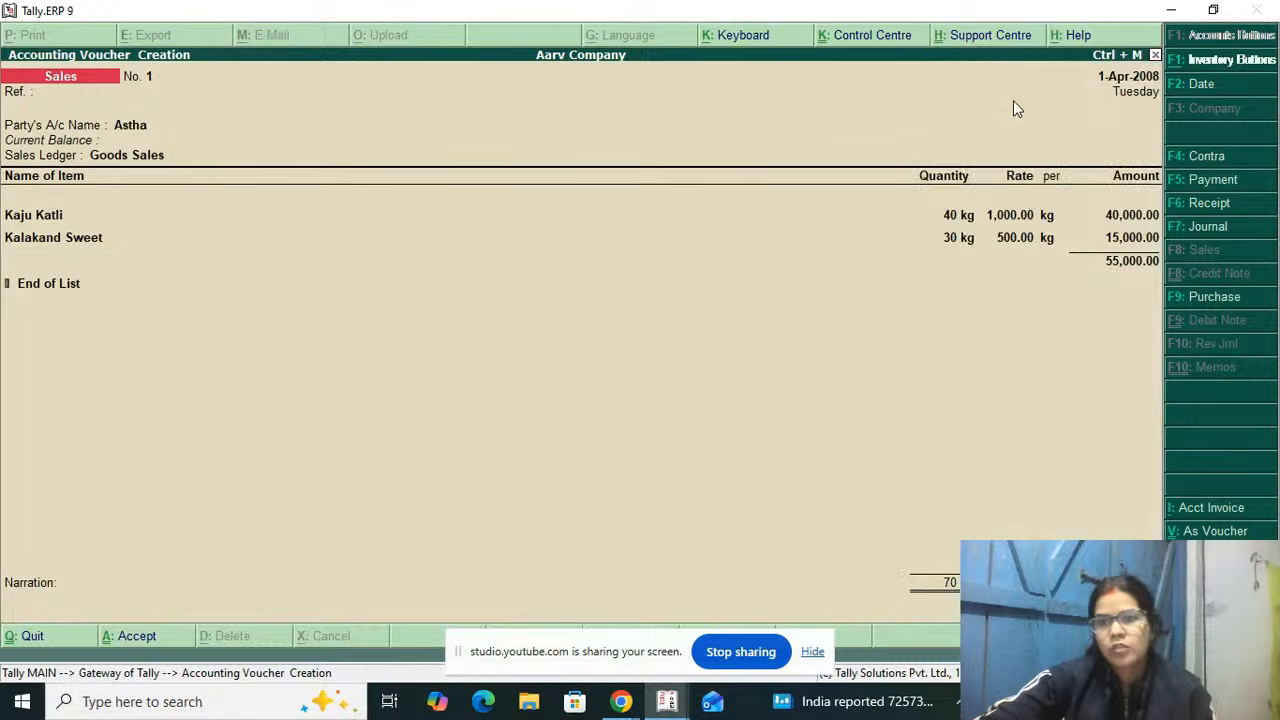
pyautogui.press('Return')
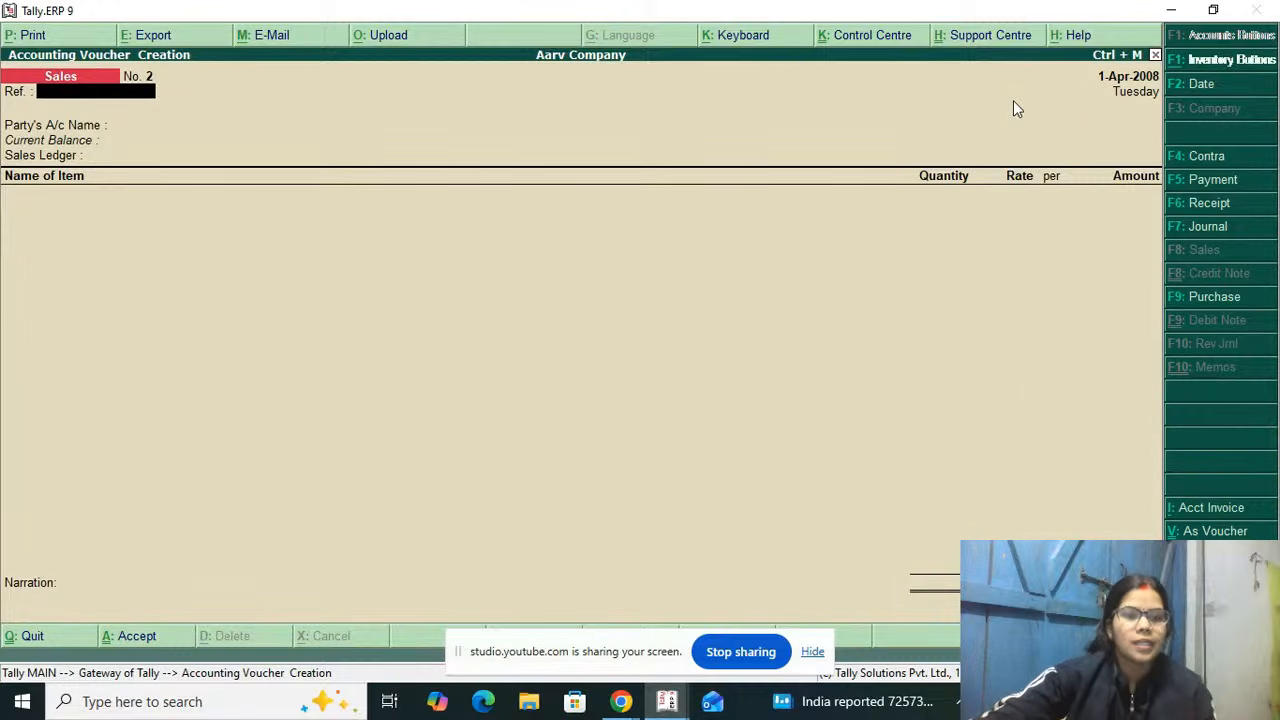
# Step: Leave the blank sales voucher and review the recorded vouchers in the Day Book
pyautogui.press('Escape')
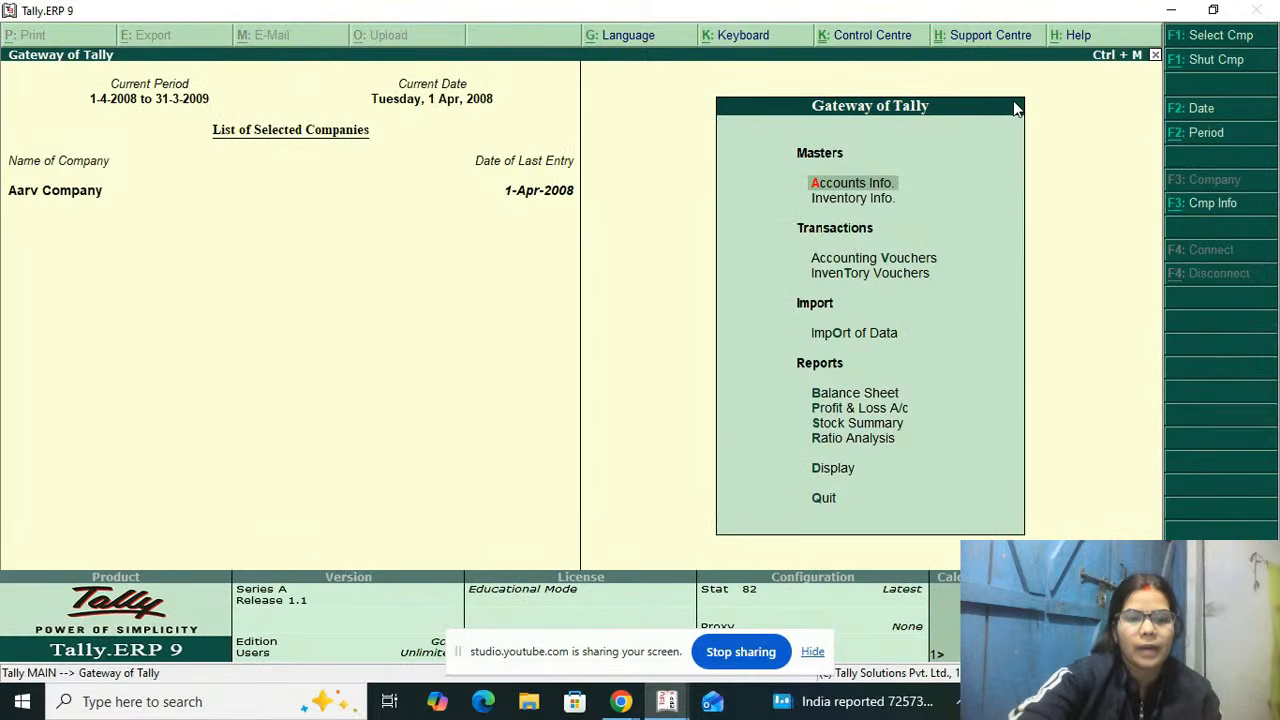
pyautogui.press('d')
pyautogui.press('Down')
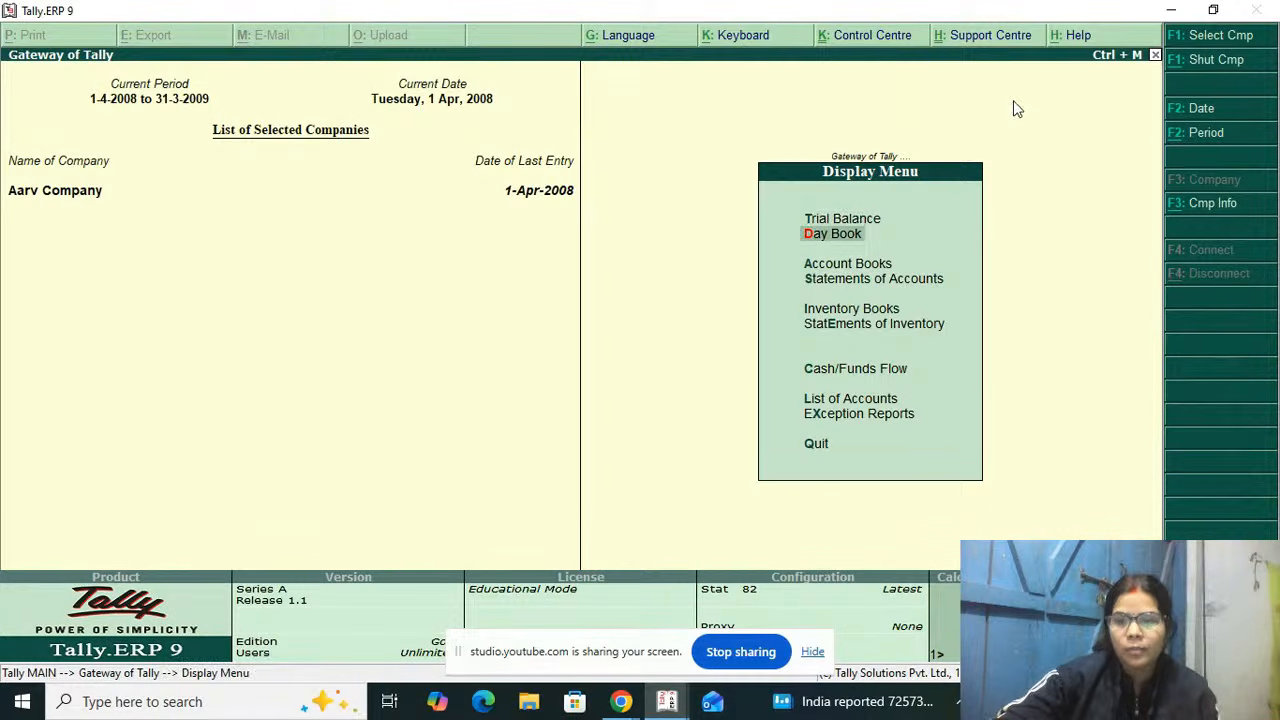
pyautogui.press('Return')
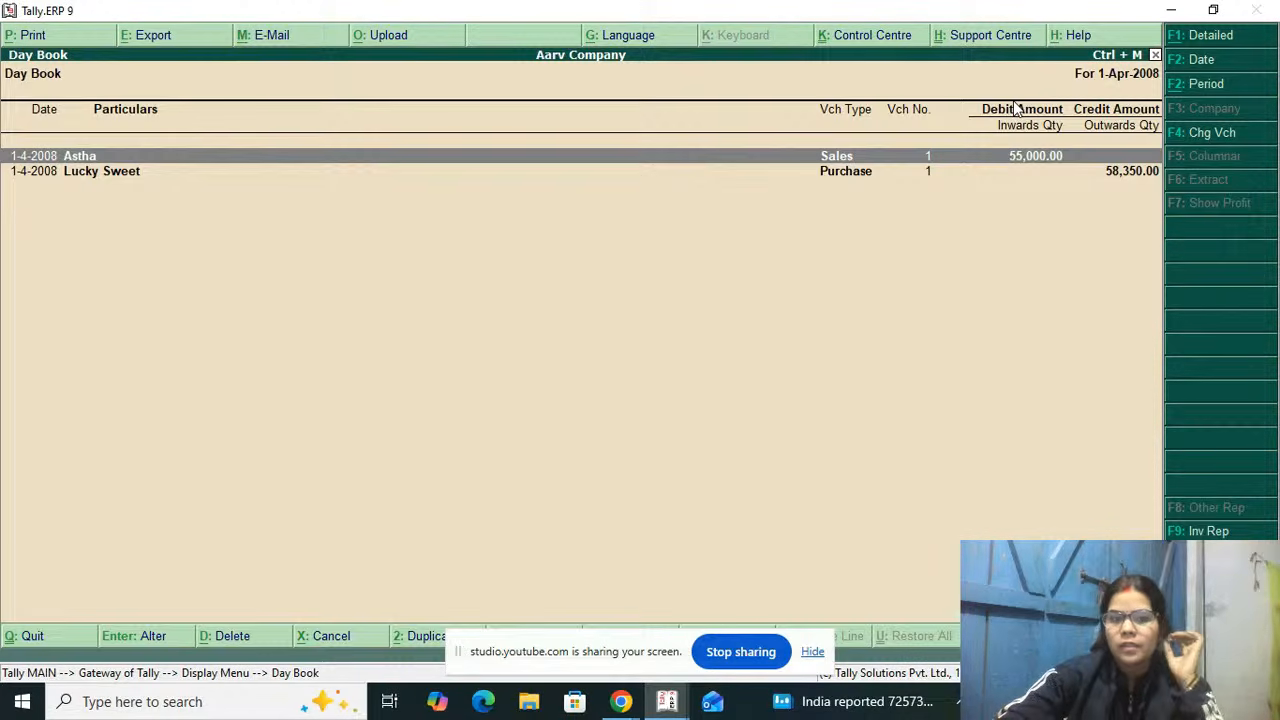
pyautogui.press('Escape')
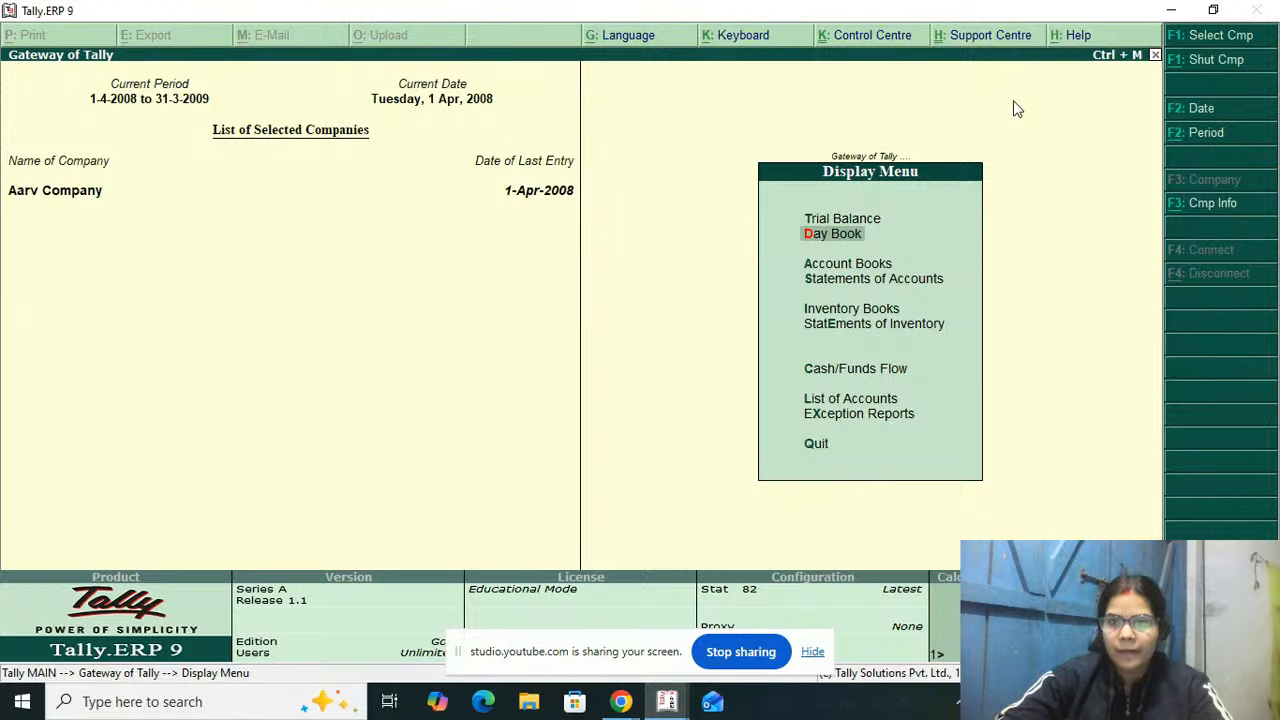
pyautogui.press('Escape')
pyautogui.press('Up')
pyautogui.press('Up')
pyautogui.press('Up')
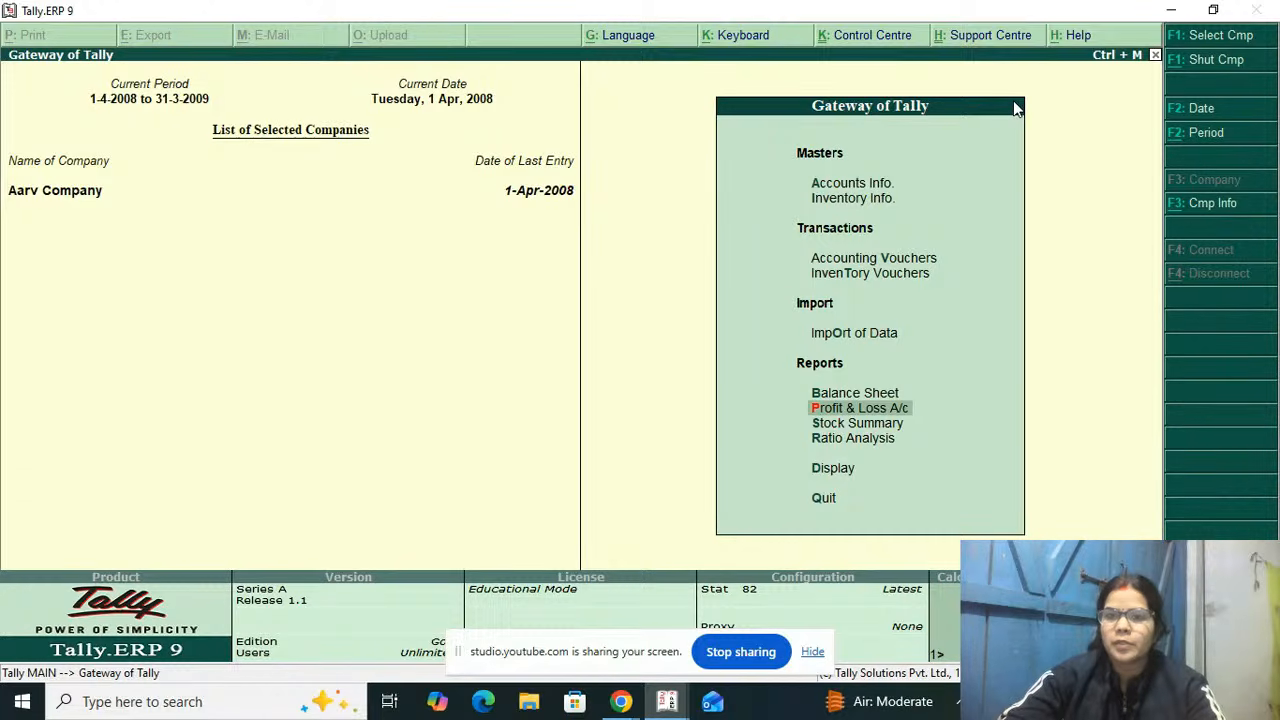
pyautogui.press('Down')
pyautogui.press('Down')
pyautogui.press('Down')
# Step: Reopen the Day Book and inspect the Lucky Sweet purchase voucher without altering it
pyautogui.press('Return')
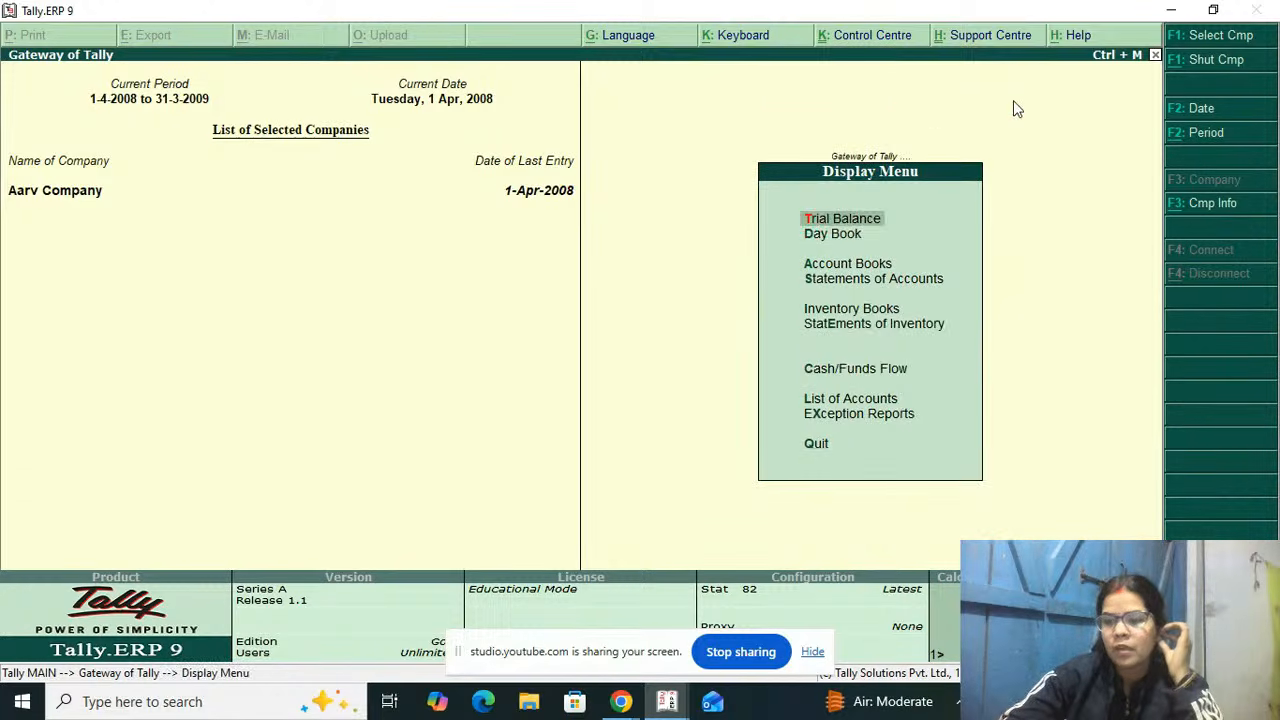
pyautogui.press('Down')
pyautogui.press('Return')
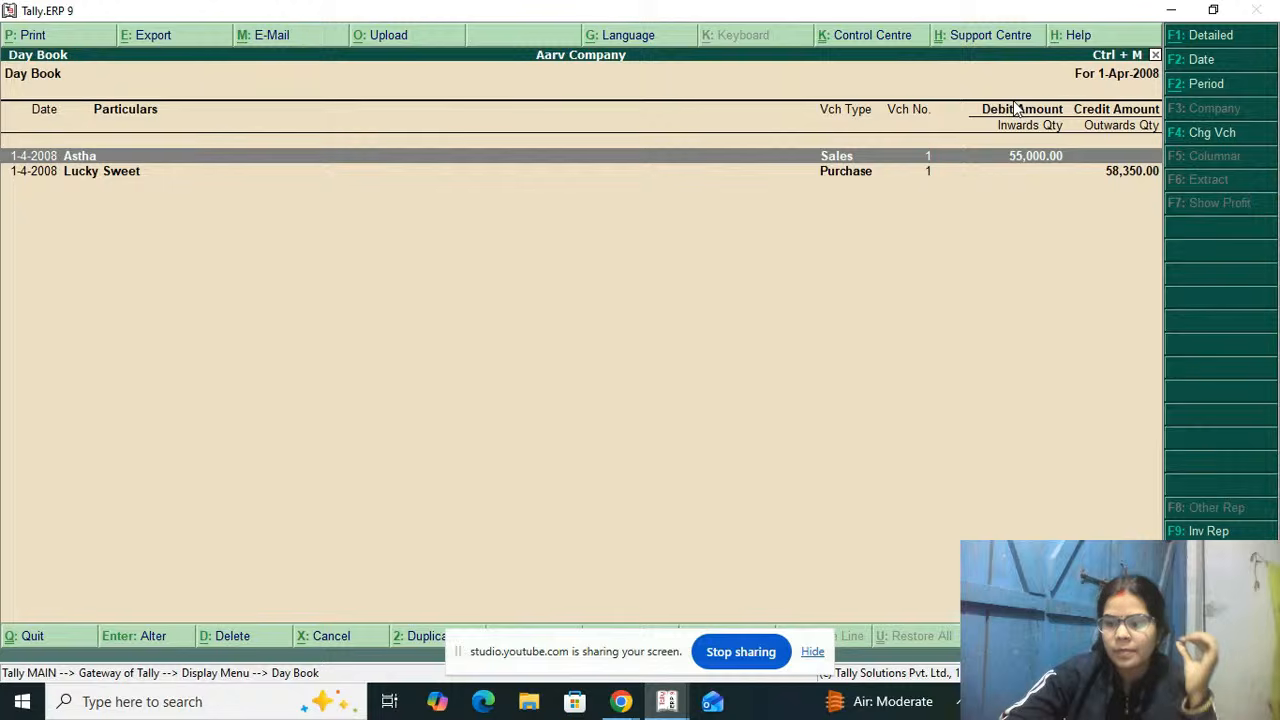
pyautogui.press('Down')
pyautogui.press('Return')
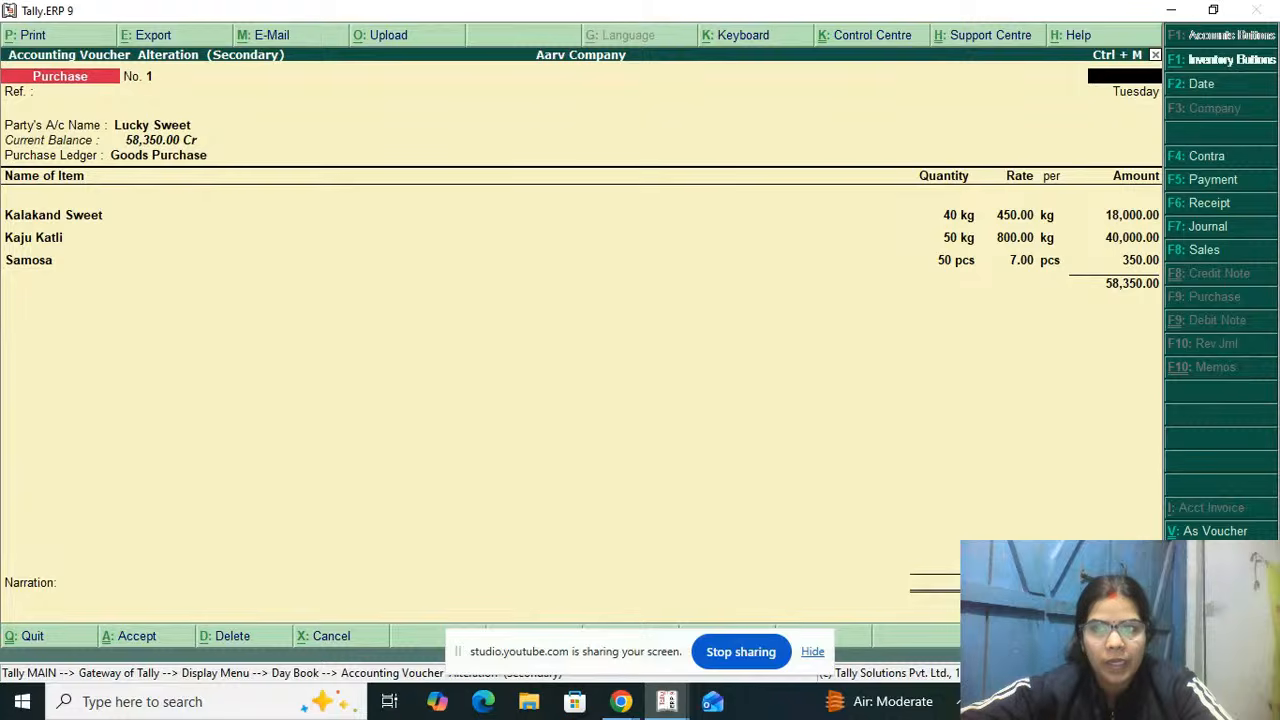
pyautogui.press('Escape')
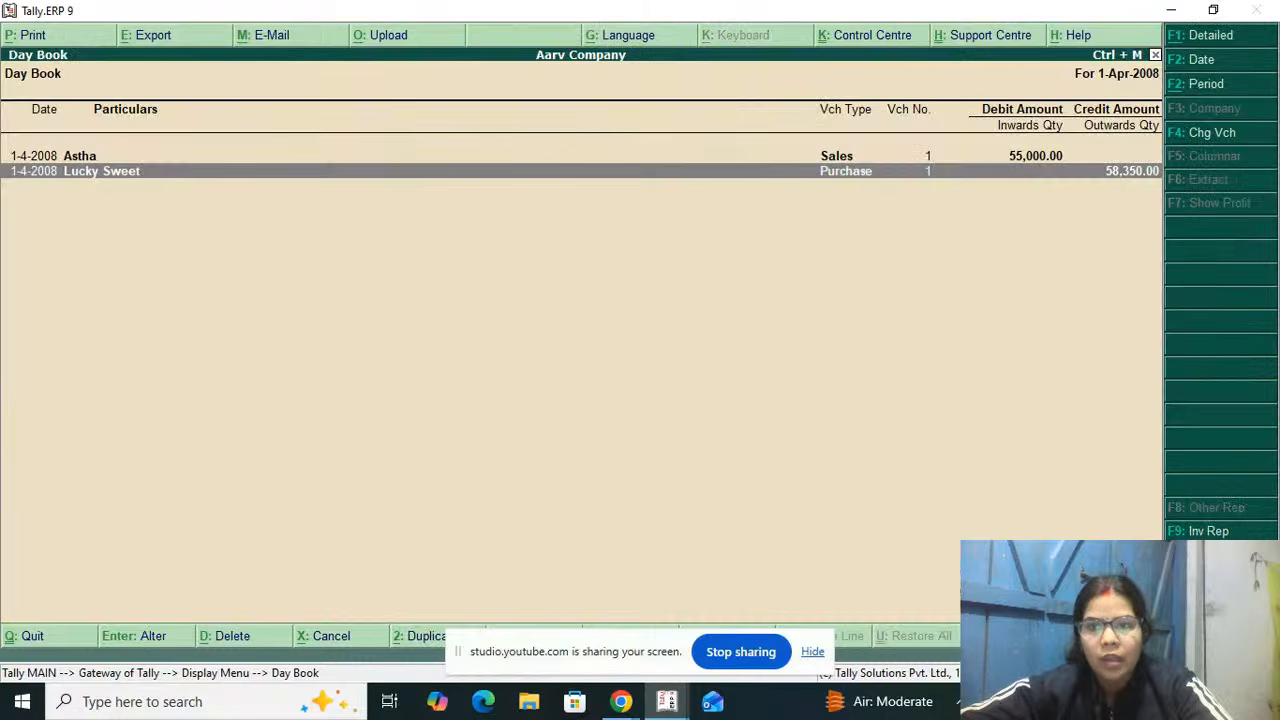
# Step: Inspect the sales voucher from the Day Book, briefly reopen the purchase voucher, and close both without changes
pyautogui.press('Up')
pyautogui.press('Return')
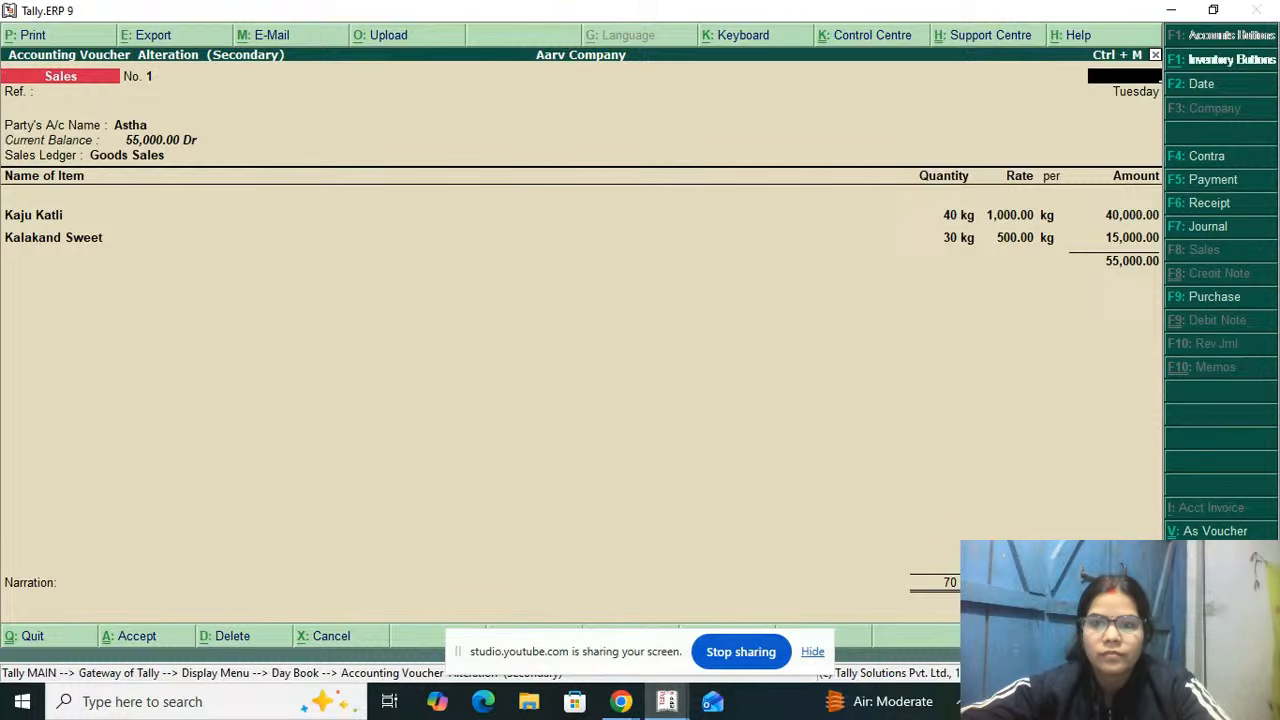
pyautogui.press('Escape')
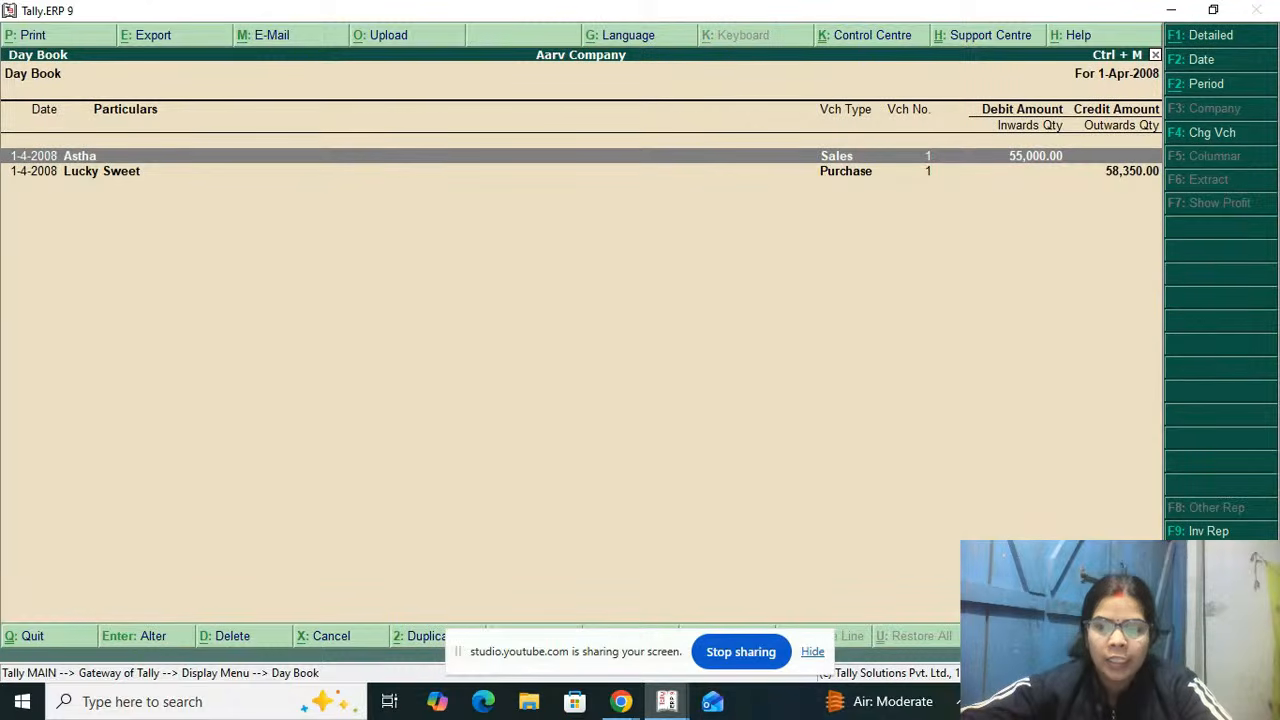
pyautogui.press('Down')
pyautogui.press('Return')
pyautogui.press('Escape')
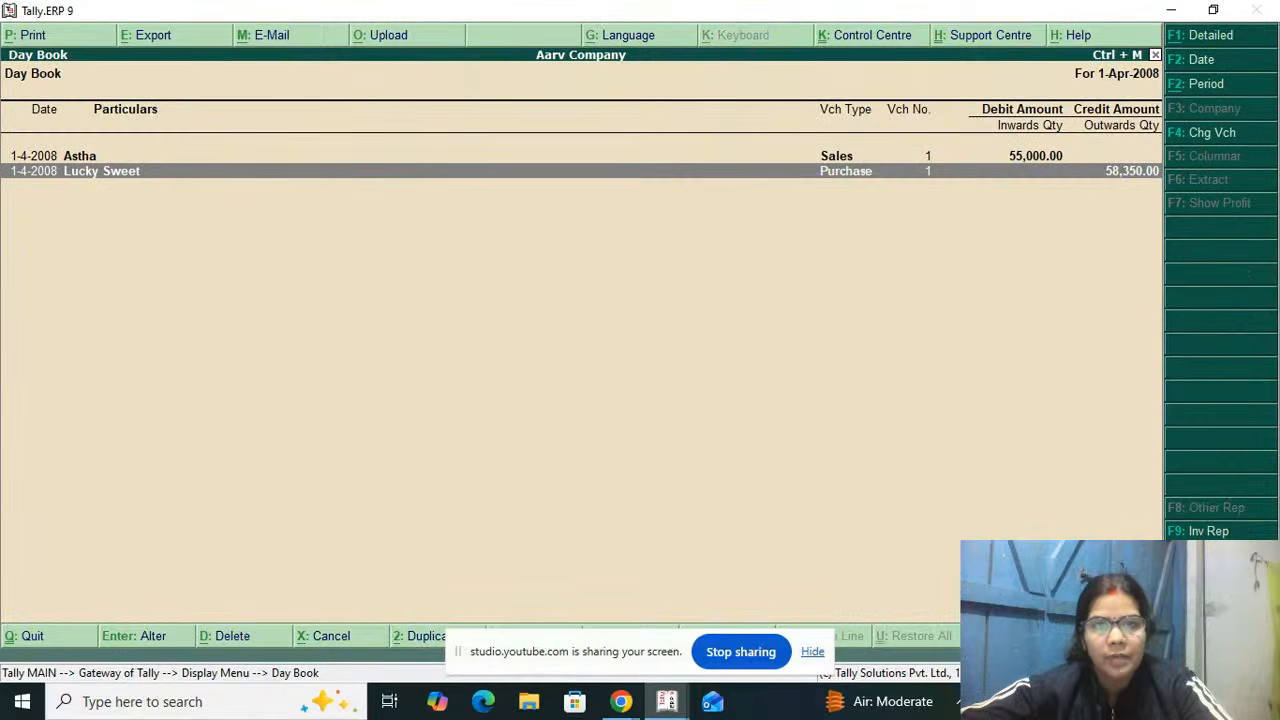
# Step: Leave the Day Book and open the Profit & Loss A/c report from the gateway
pyautogui.press('Escape')
pyautogui.press('Escape')
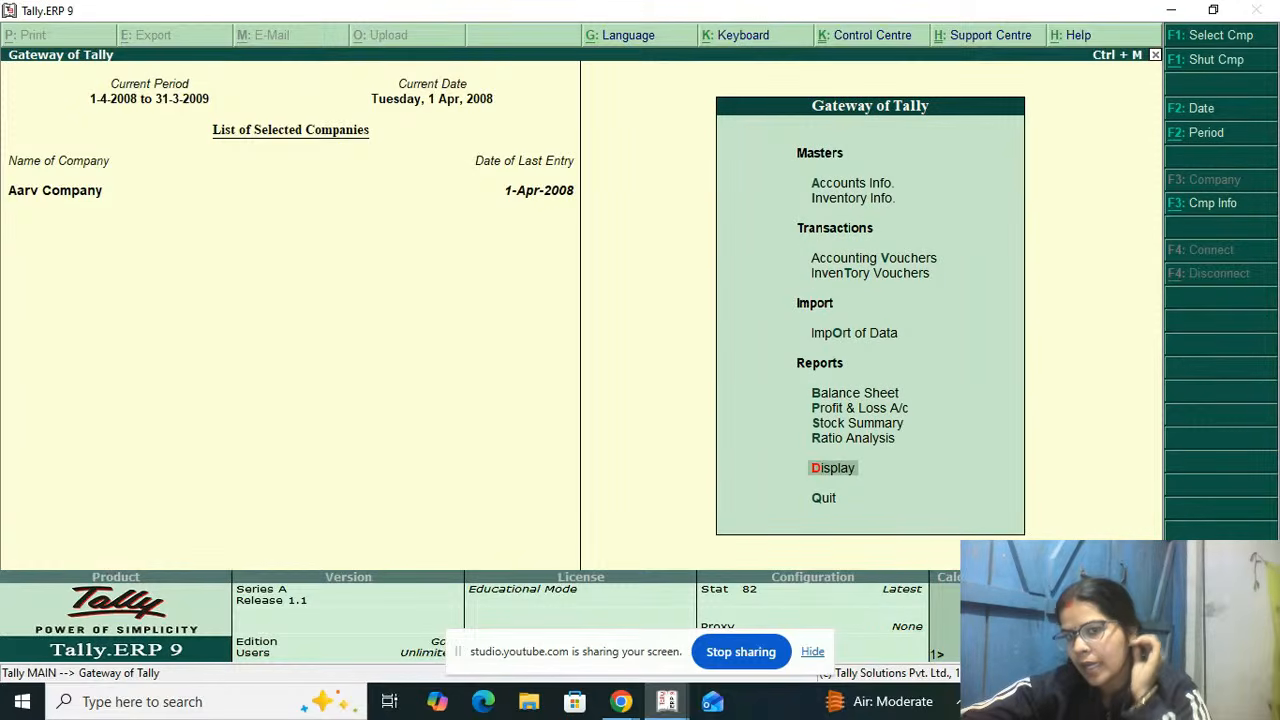
pyautogui.press('Up')
pyautogui.press('Up')
pyautogui.press('Up')
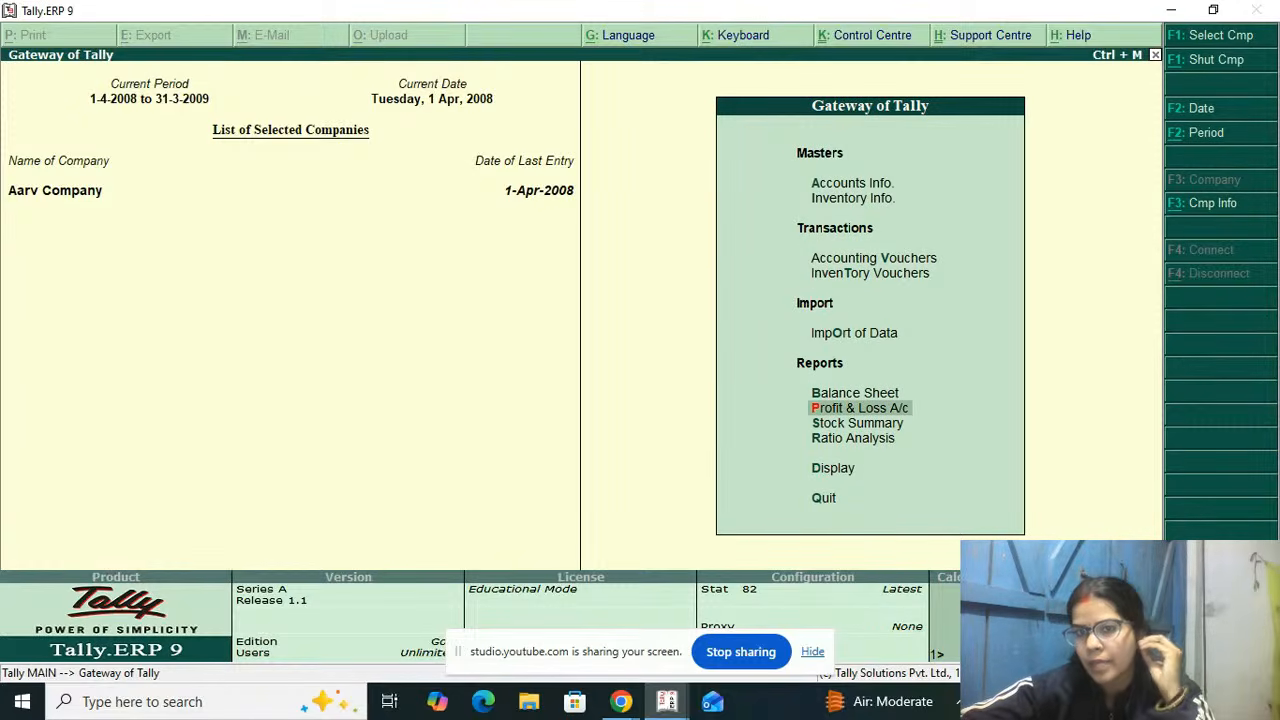
pyautogui.press('Return')
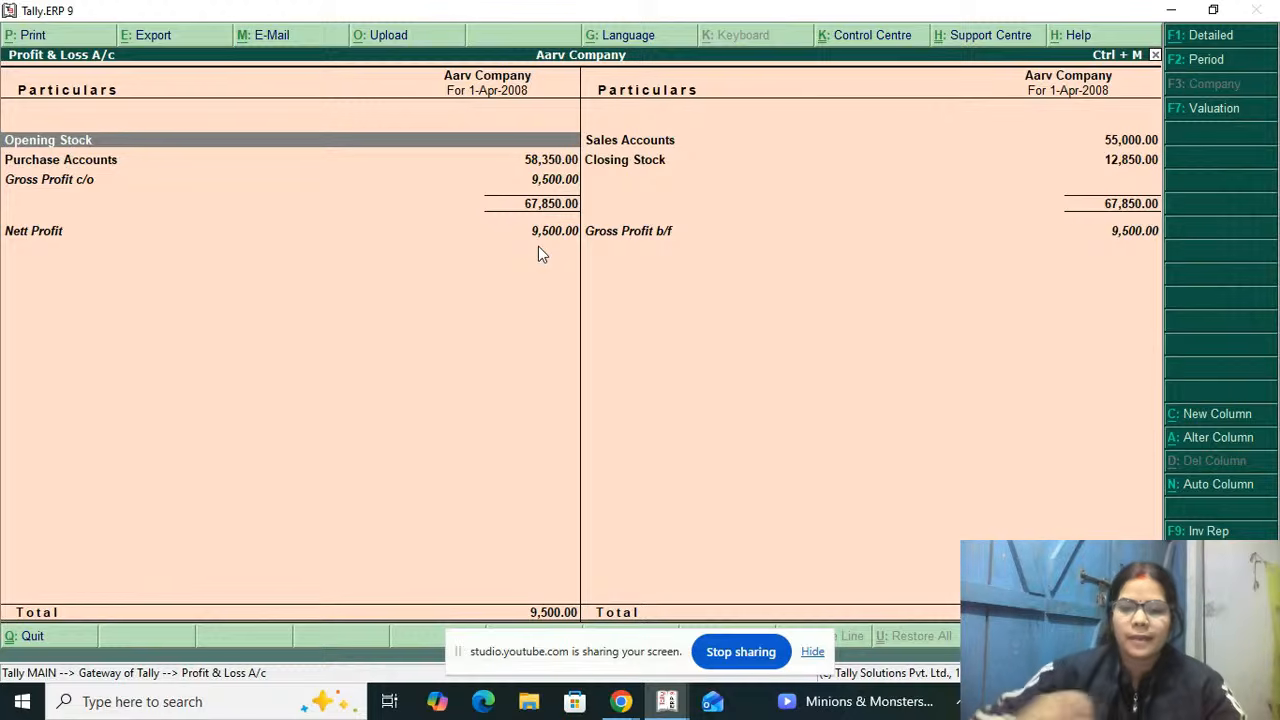
# Step: Print the Profit & Loss A/c to an OpenXPS document named vc, saved on the Desktop
pyautogui.hotkey('alt', 'p')
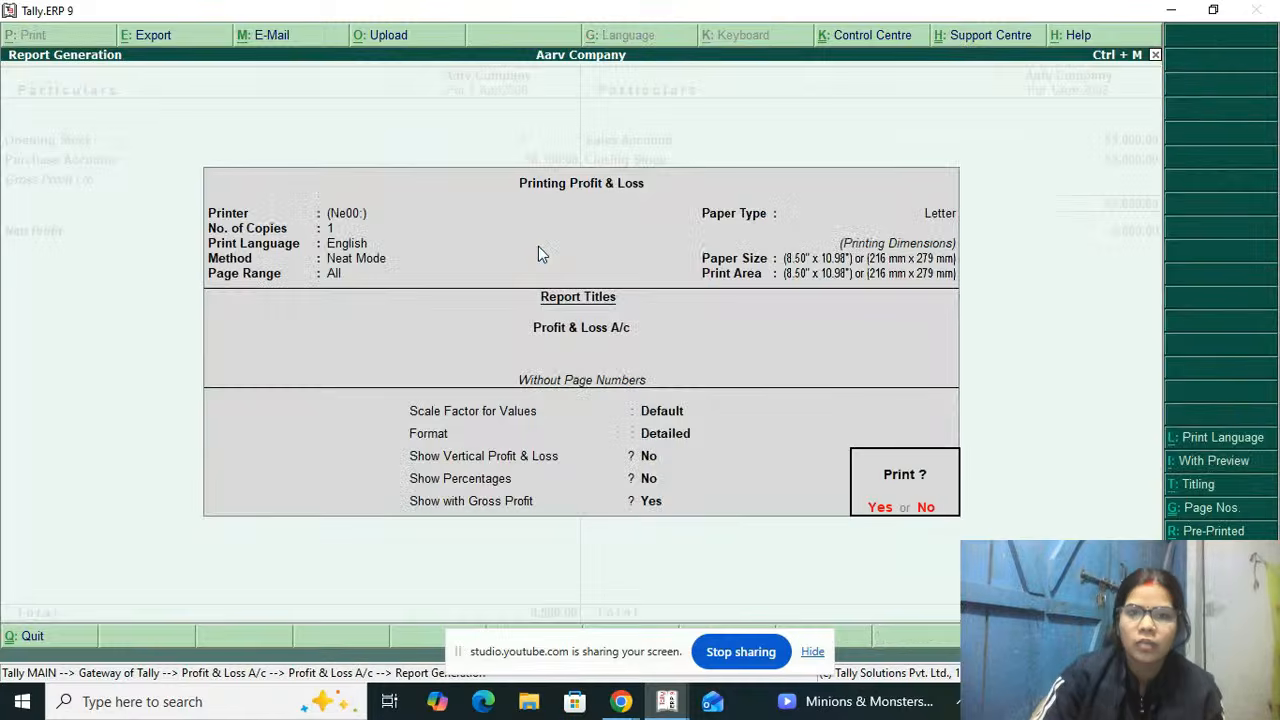
pyautogui.press('Escape')
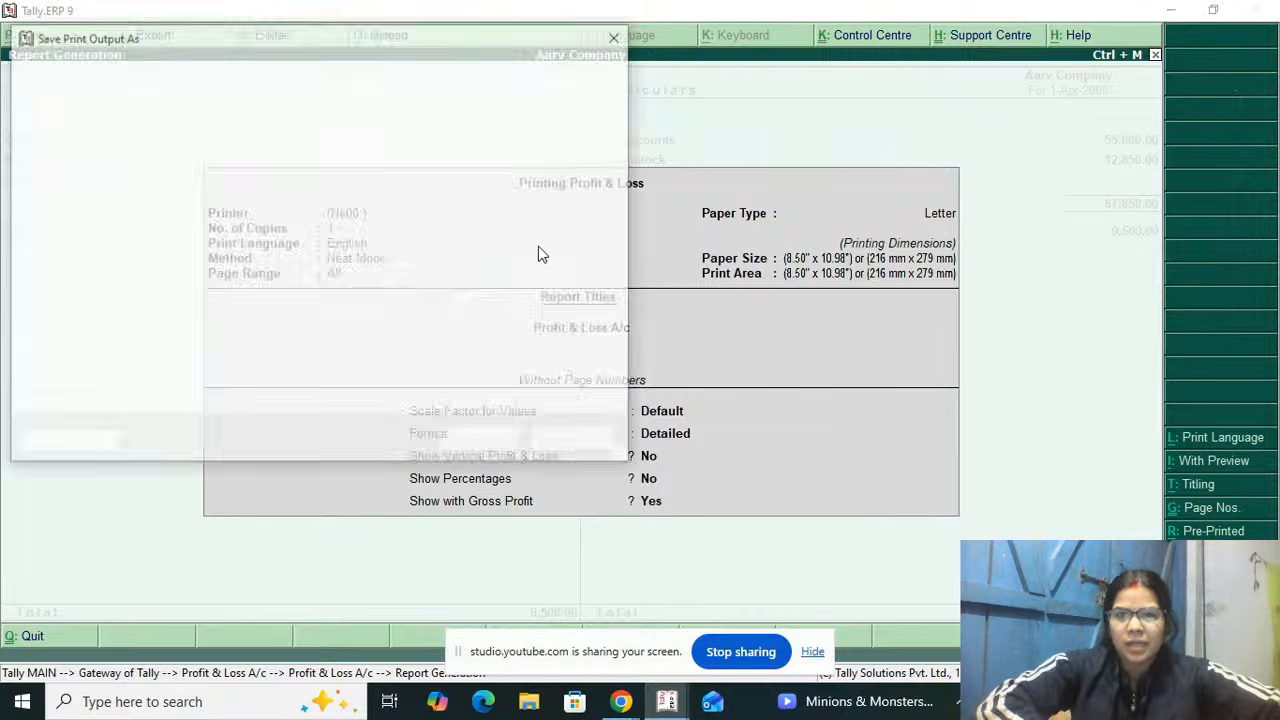
pyautogui.write('vc')
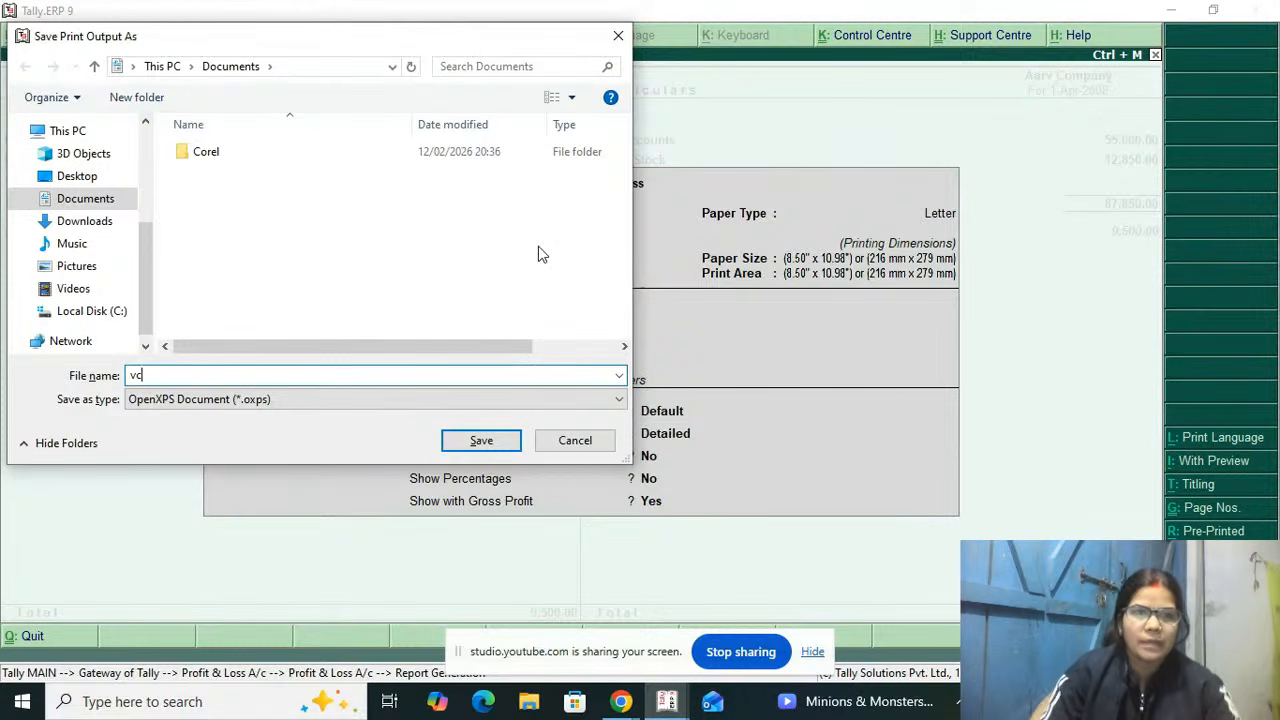
pyautogui.click(133, 66)
pyautogui.click(160, 89)
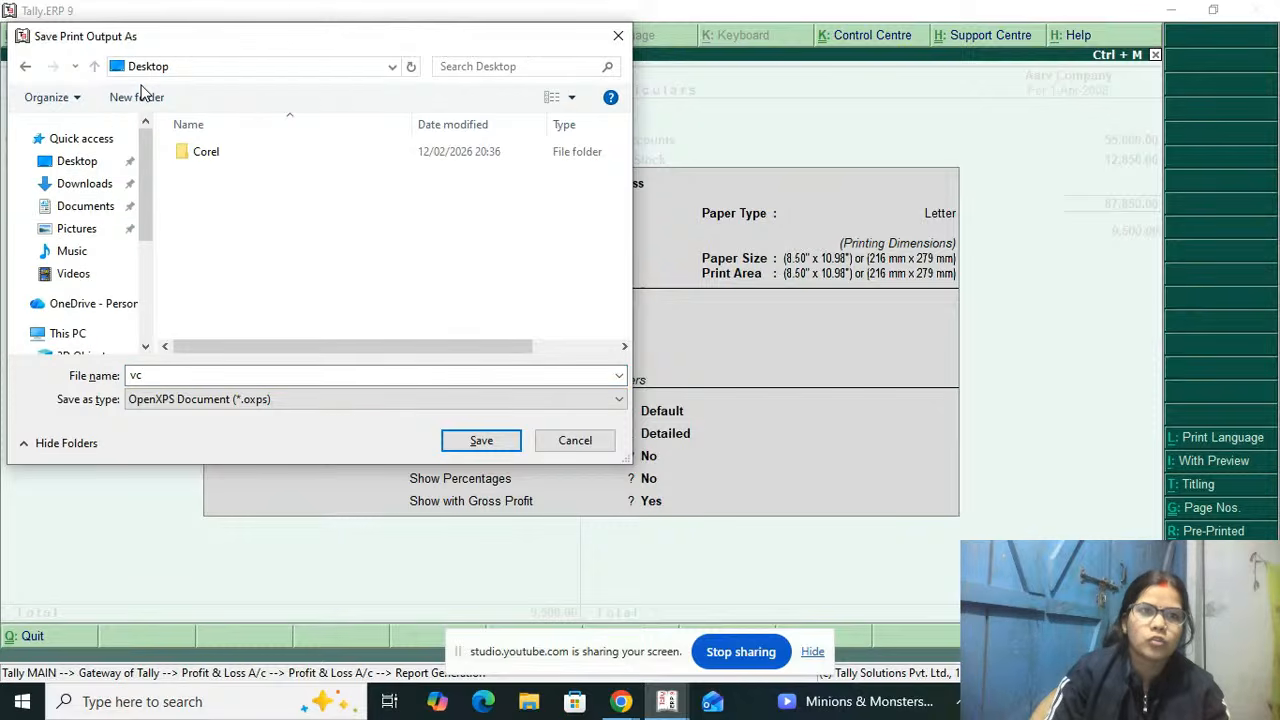
pyautogui.click(484, 438)
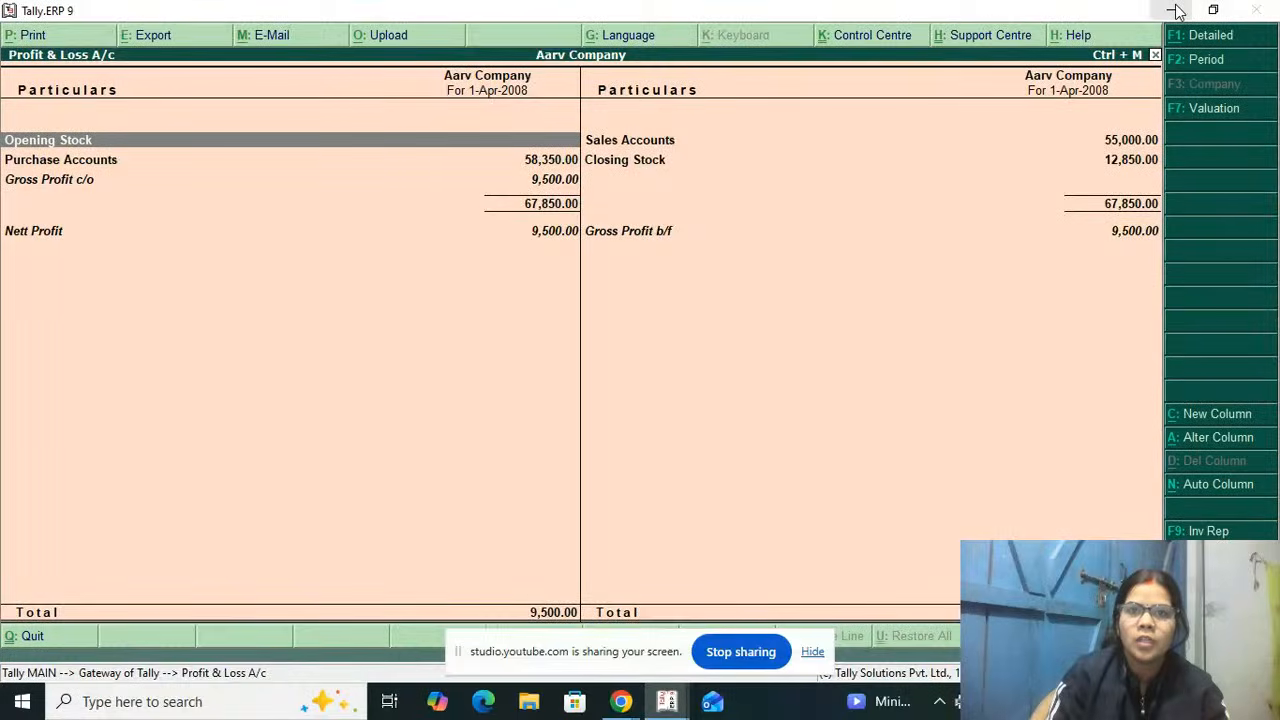
# Step: Minimize to the Windows desktop and try to open vc.oxps with Paint as the default app for .oxps files
pyautogui.click(1175, 10)
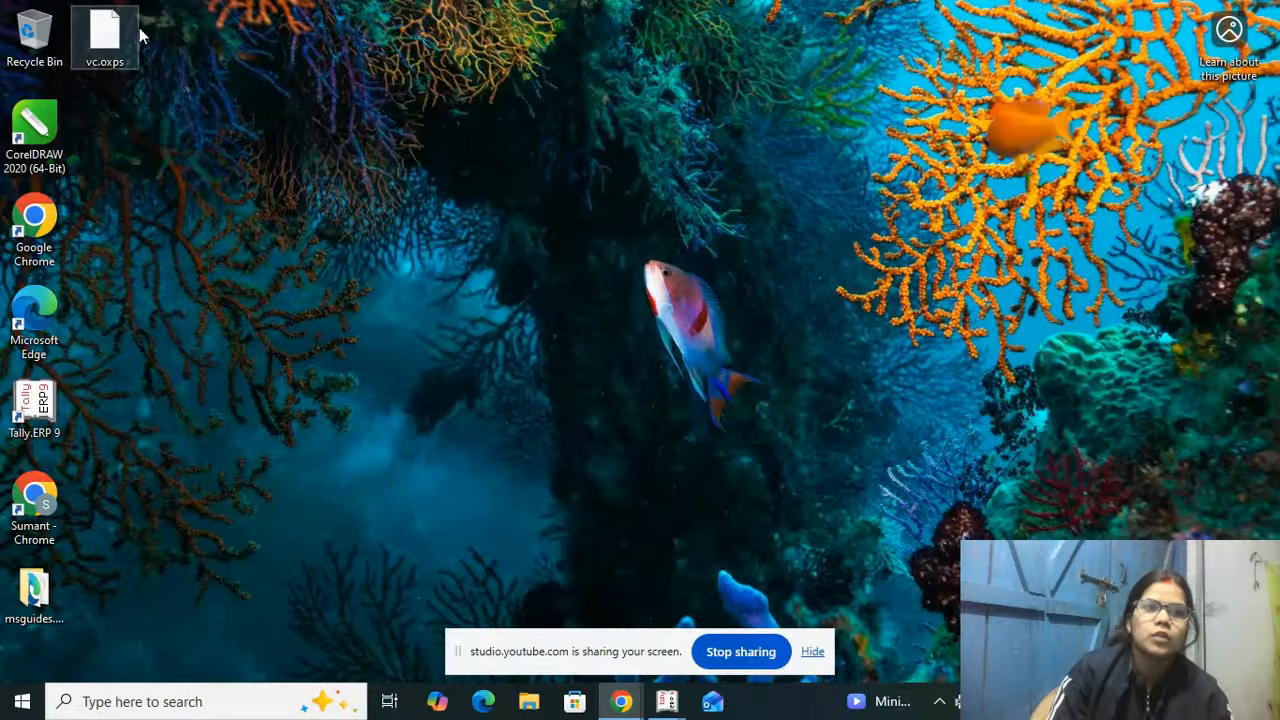
pyautogui.click(129, 29)
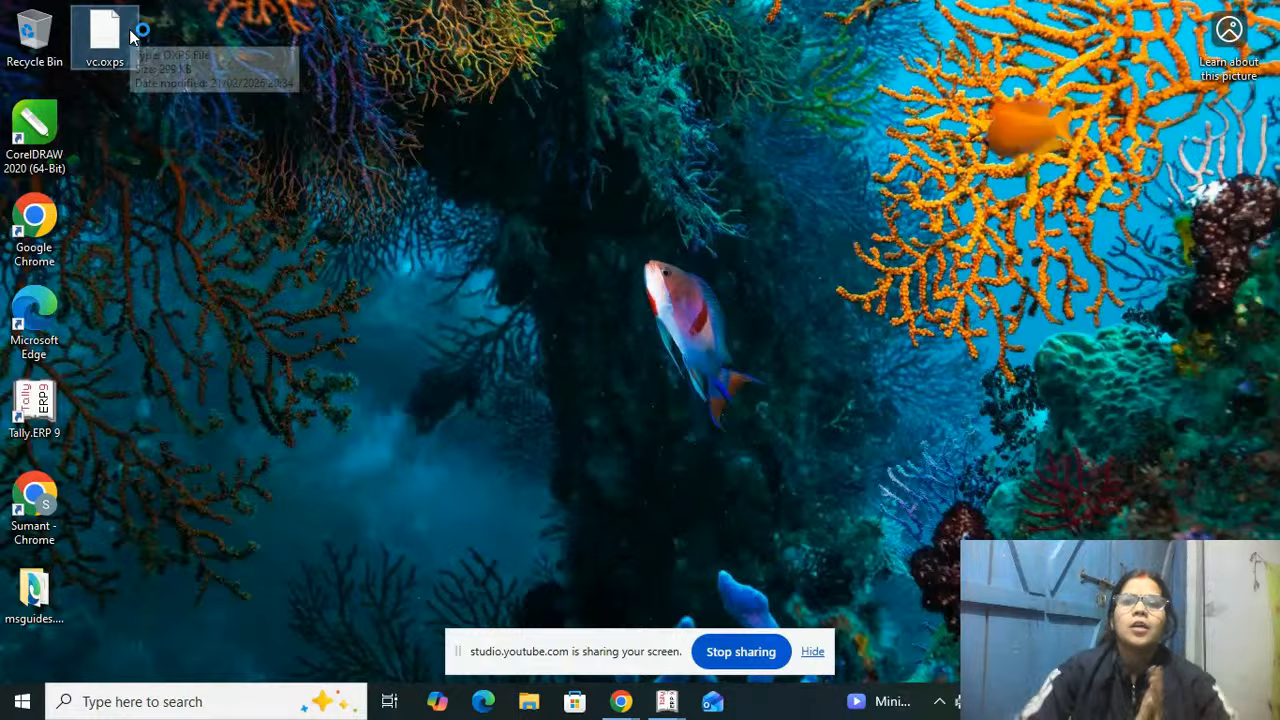
pyautogui.doubleClick(130, 33)
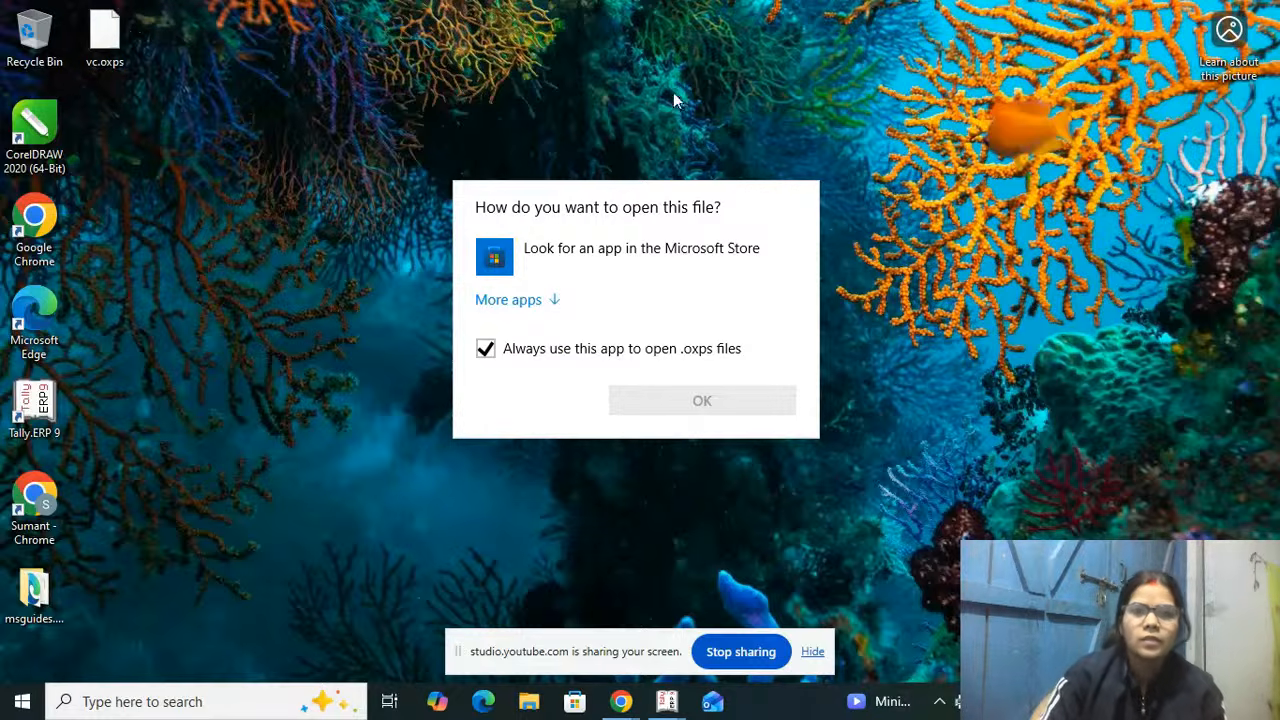
pyautogui.click(561, 305)
pyautogui.click(620, 432)
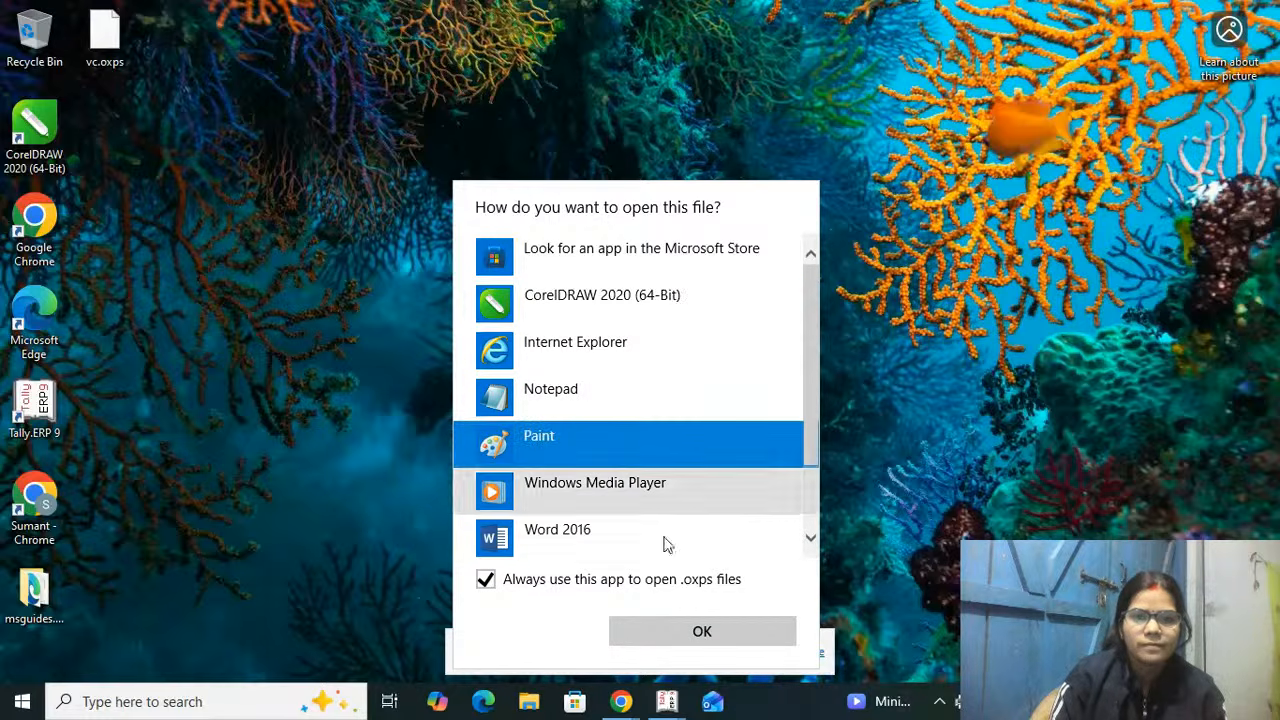
pyautogui.click(703, 637)
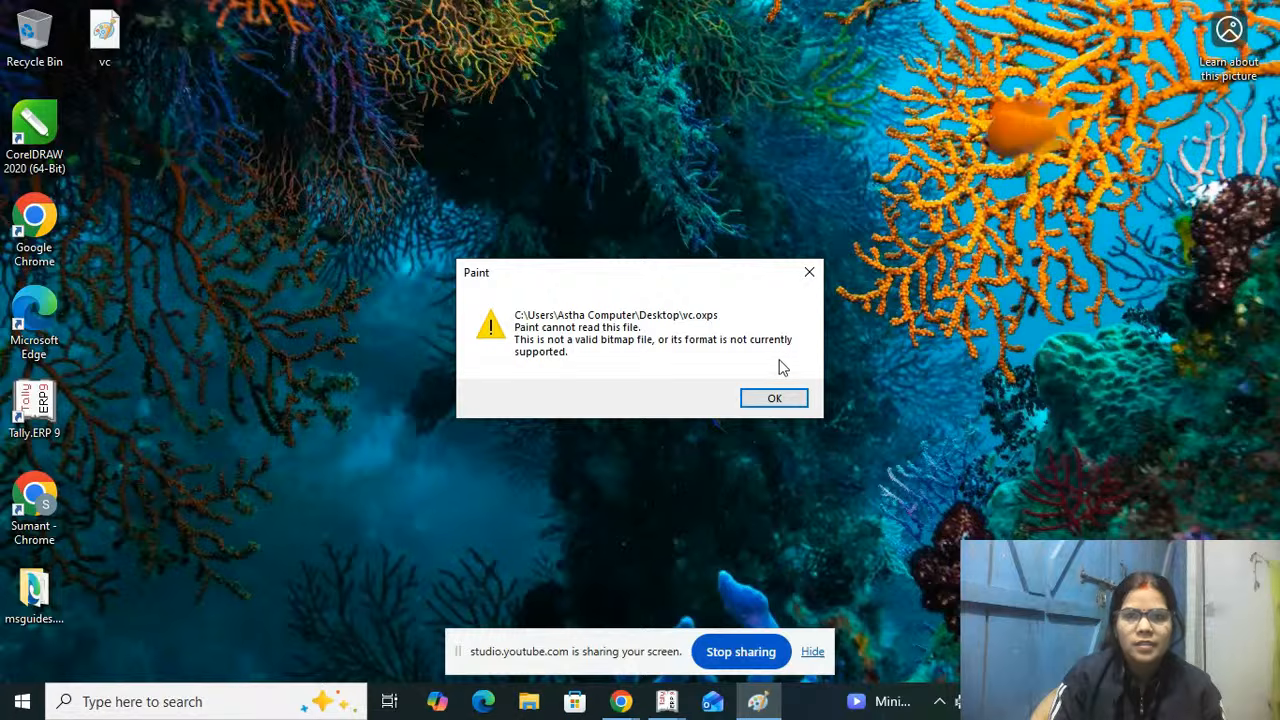
pyautogui.click(775, 389)
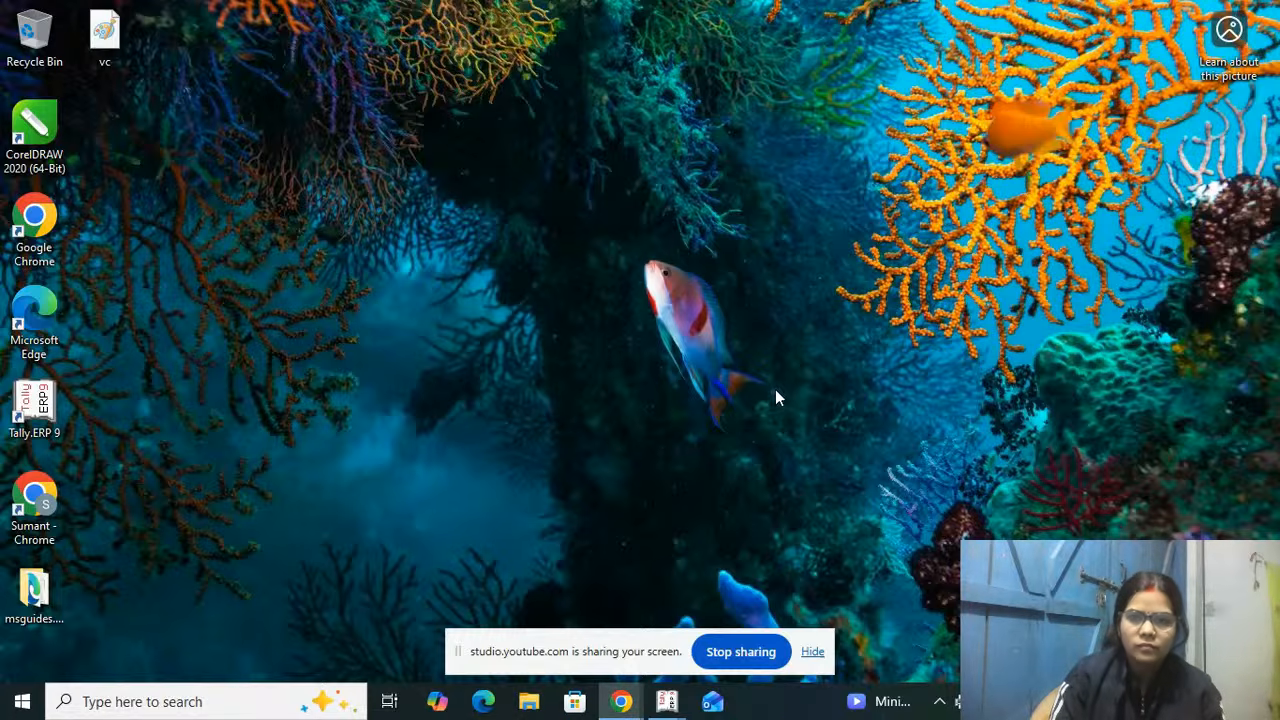
# Step: Switch back to Tally.ERP 9 and examine the Profit & Loss A/c in a zoomed print preview
pyautogui.moveTo(666, 703)
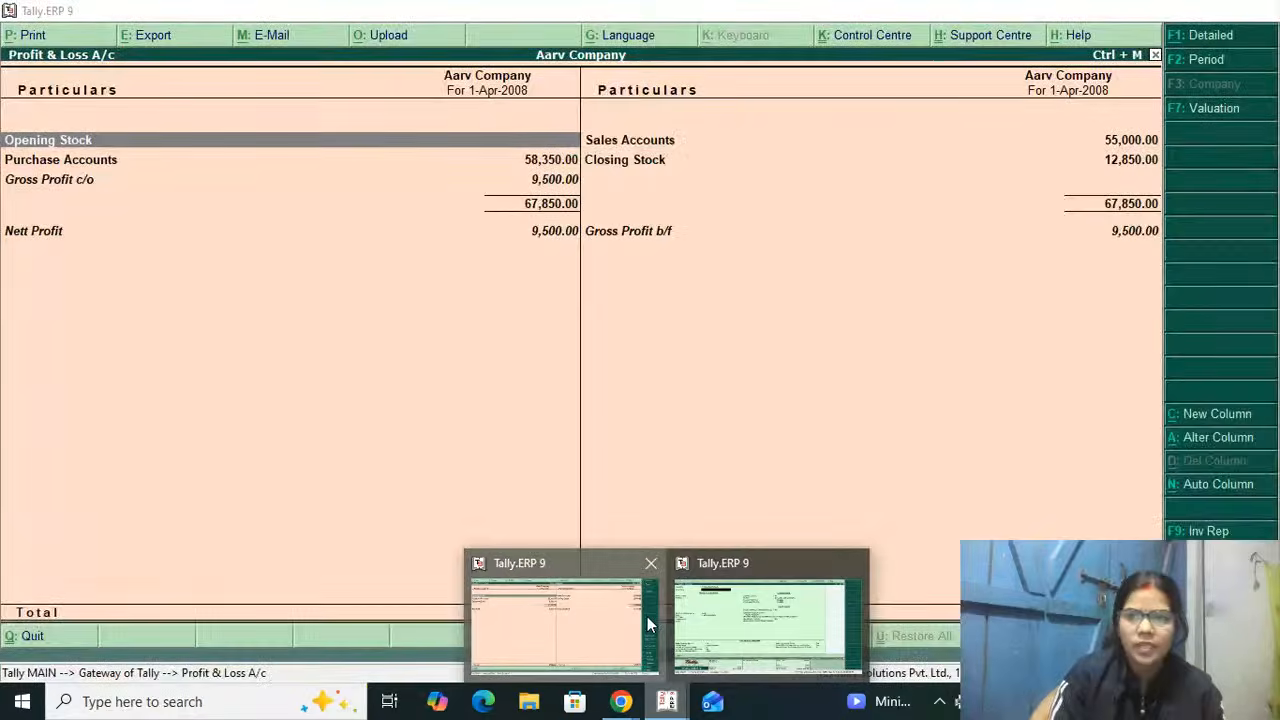
pyautogui.click(647, 616)
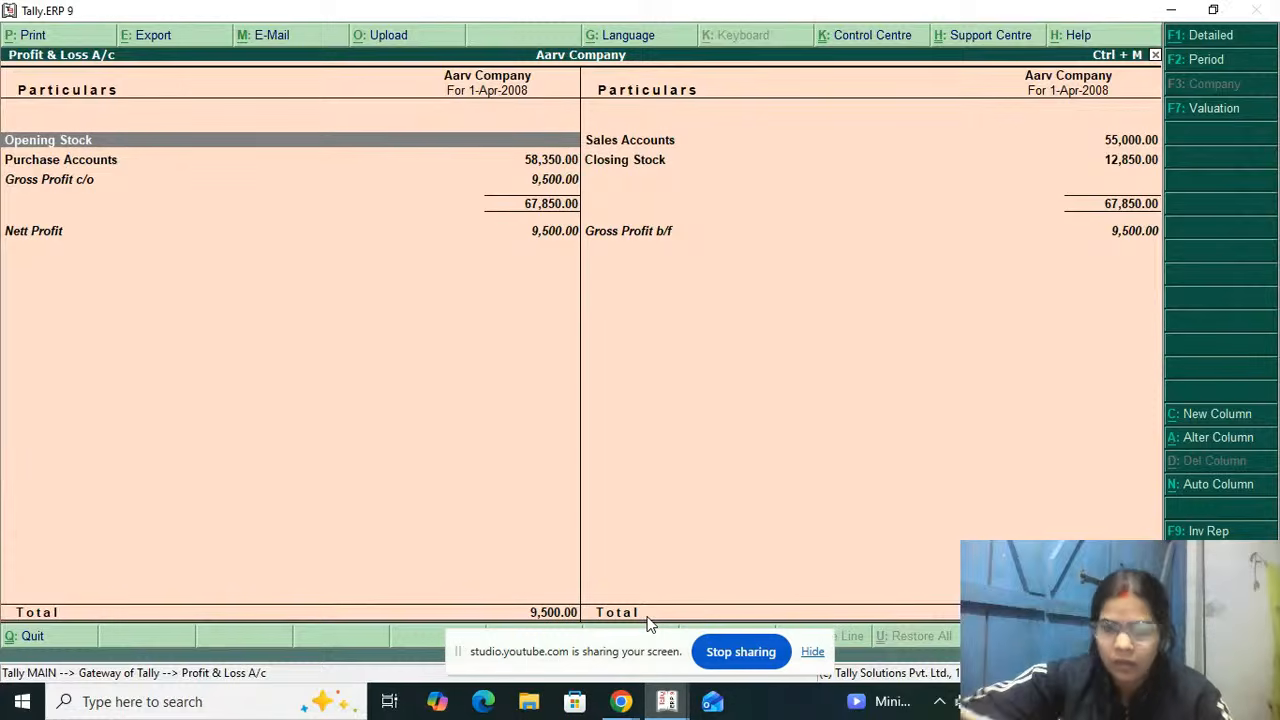
pyautogui.hotkey('alt', 'p')
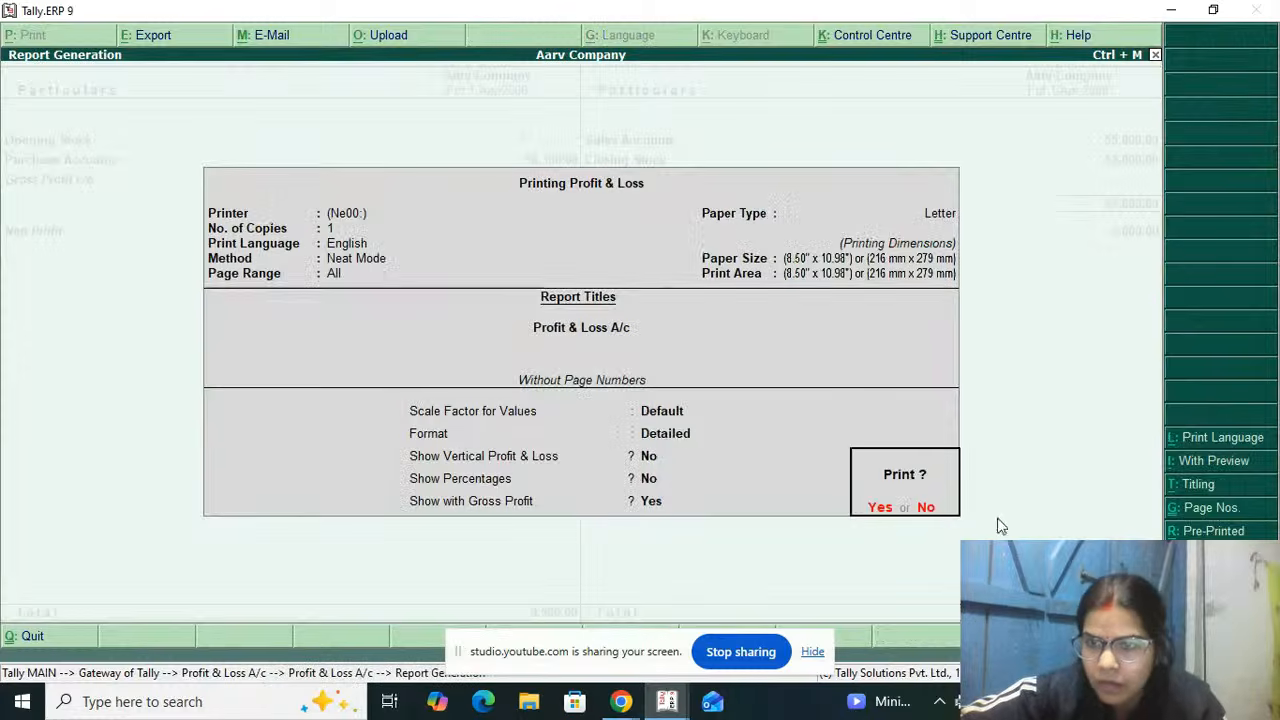
pyautogui.click(1220, 462)
pyautogui.press('Return')
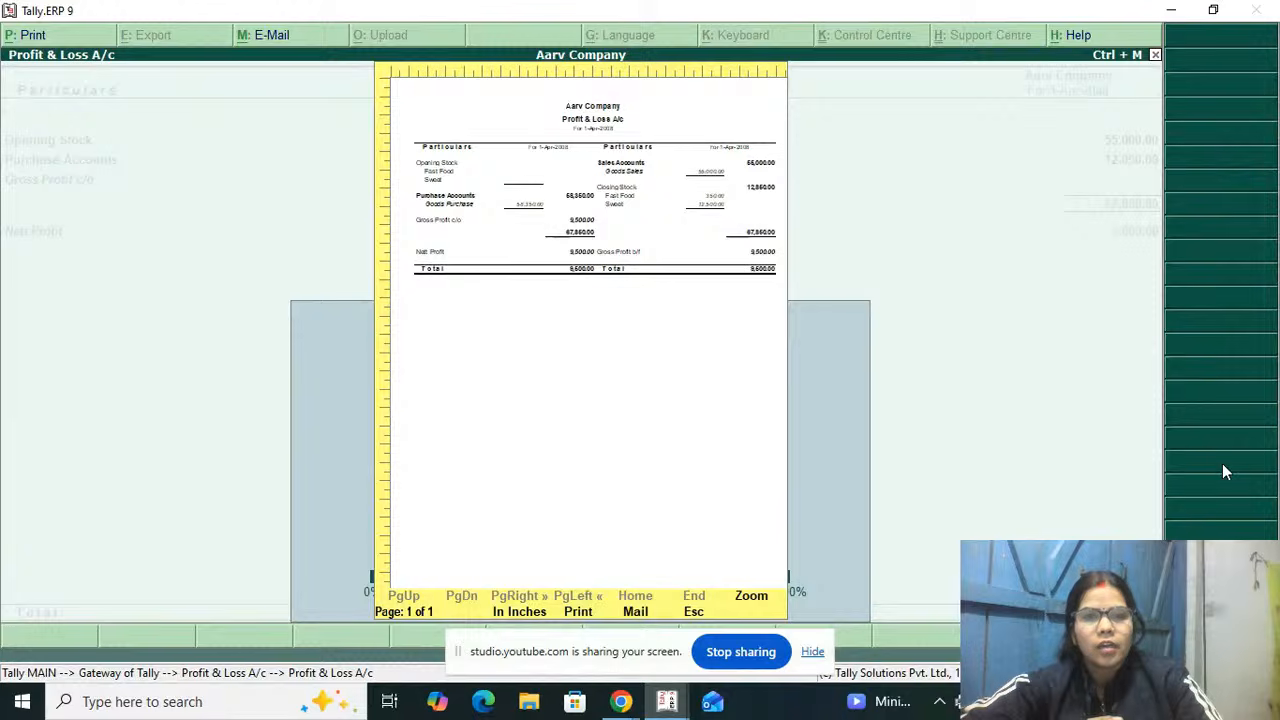
pyautogui.hotkey('alt', 'z')
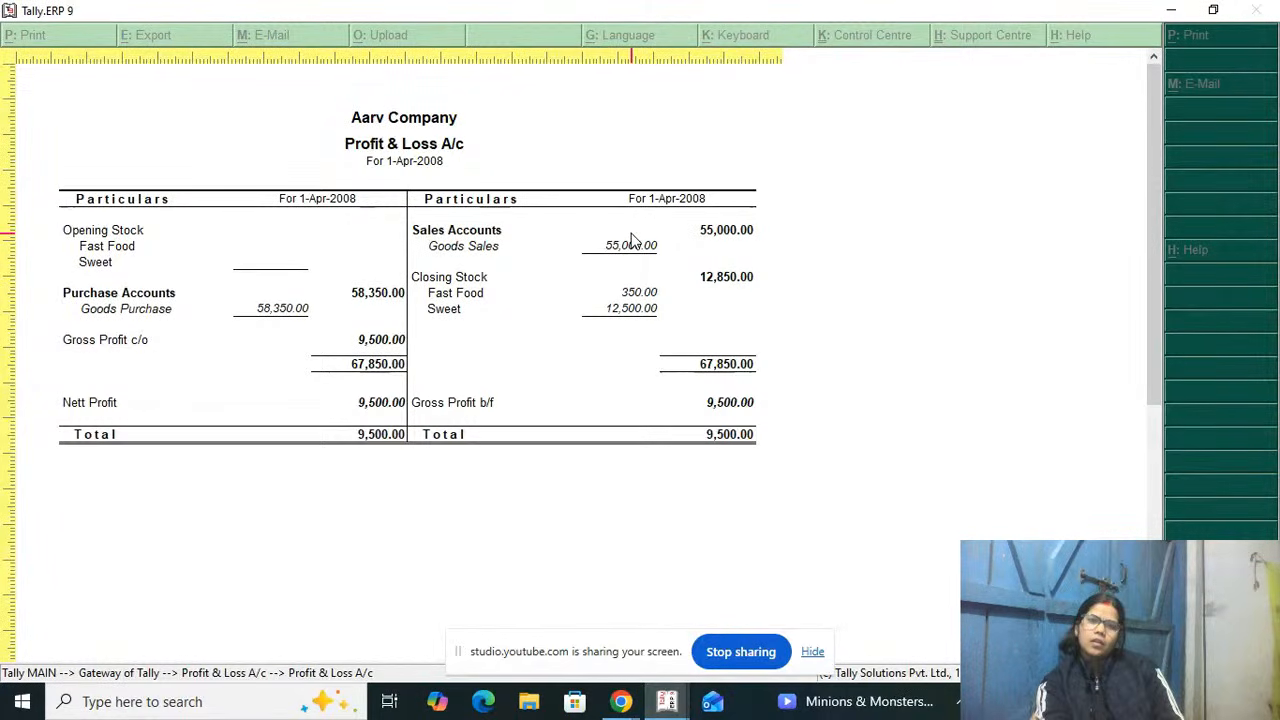
pyautogui.moveTo(1148, 248)
pyautogui.mouseDown()
pyautogui.moveTo(1135, 500)
pyautogui.moveTo(1135, 243)
pyautogui.mouseUp()
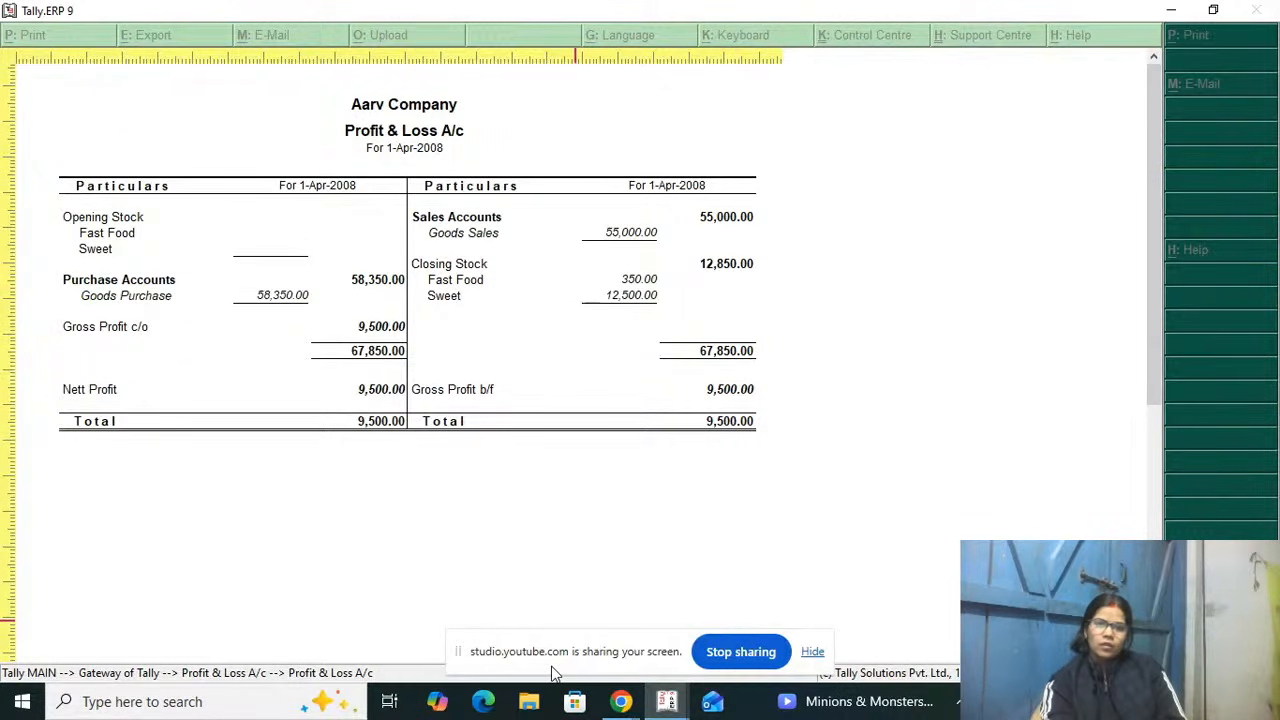
# Step: Switch to the YouTube Studio live streaming window in Chrome to view the stream and its chat
pyautogui.moveTo(676, 700)
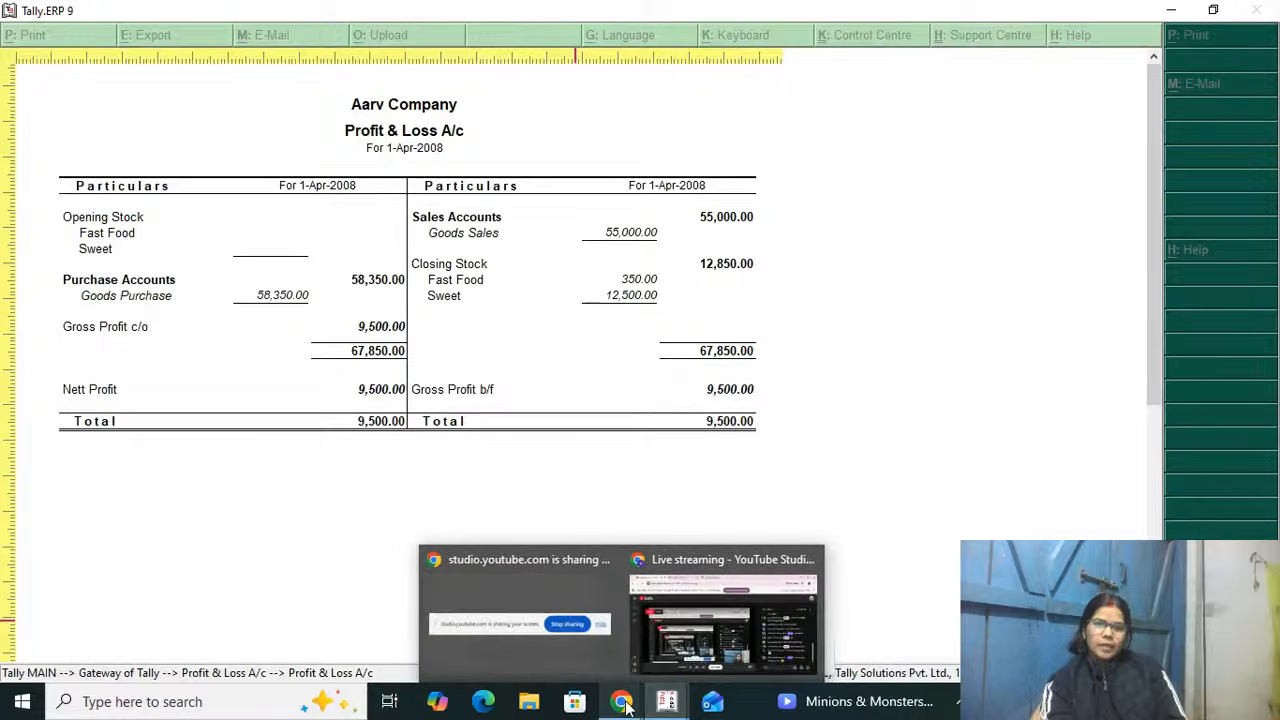
pyautogui.click(765, 615)
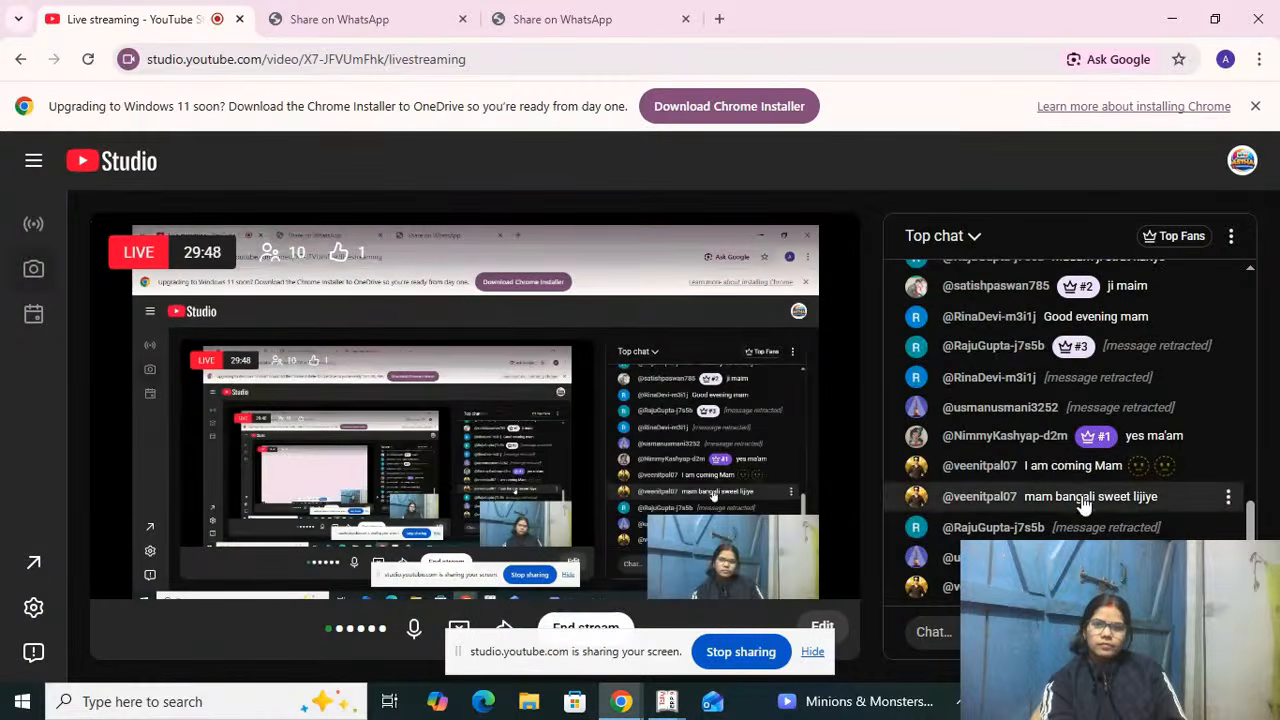